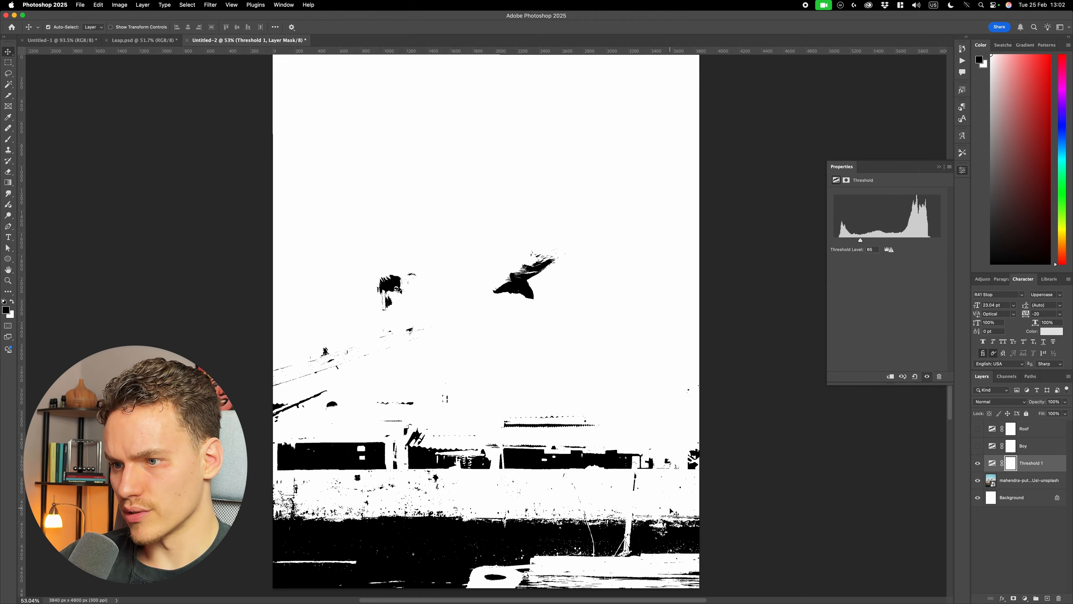
- Raise the level of the Threshold 1 adjustment, and show the River and Boy threshold layers
{"action": "left_click_drag", "start_coordinate": [861, 241], "coordinate": [884, 250]}
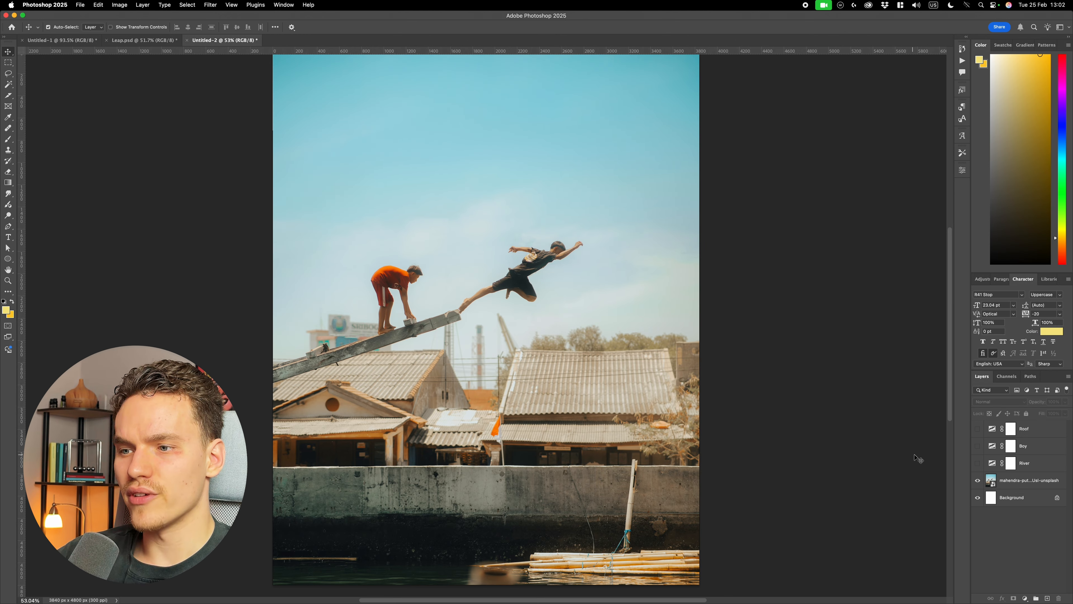
{"action": "left_click", "coordinate": [977, 464]}
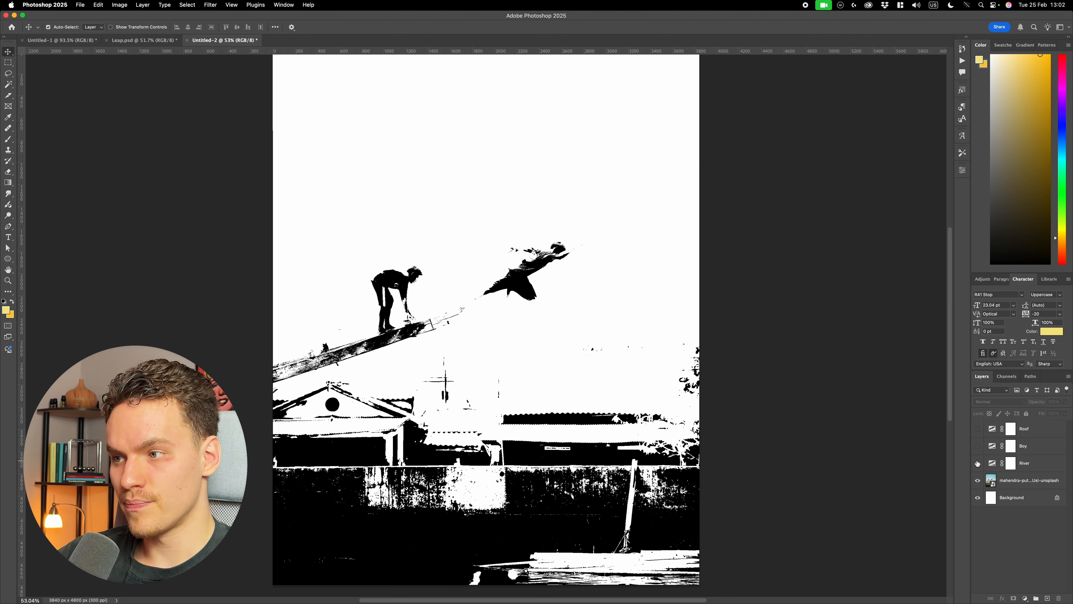
{"action": "left_click", "coordinate": [978, 445]}
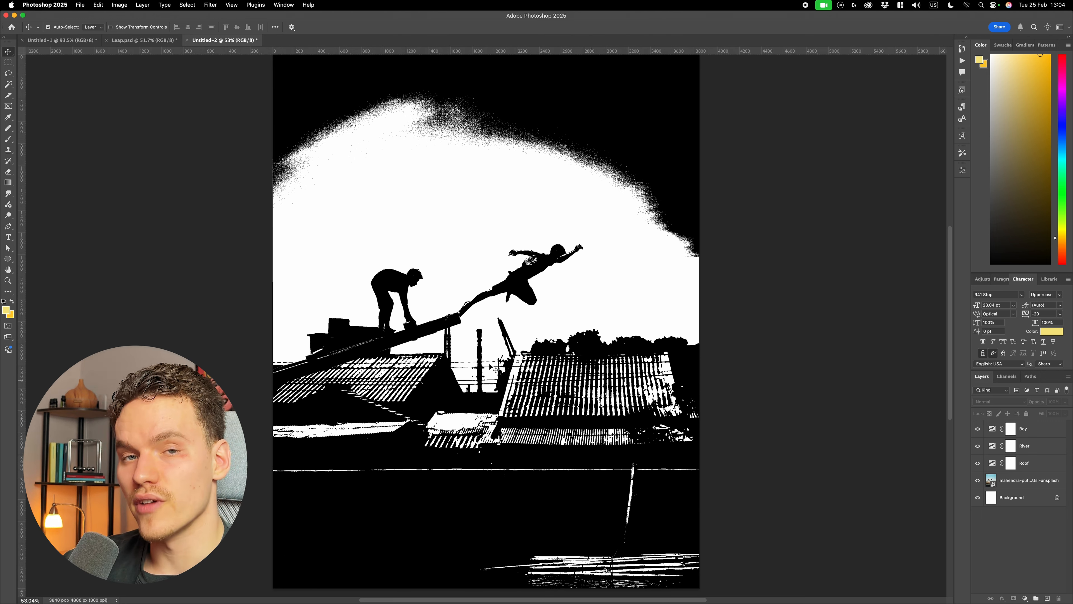
- Select the two boys in the photo layer with the Select Subject command
{"action": "left_click", "coordinate": [1027, 428]}
{"action": "left_click", "coordinate": [1027, 480]}
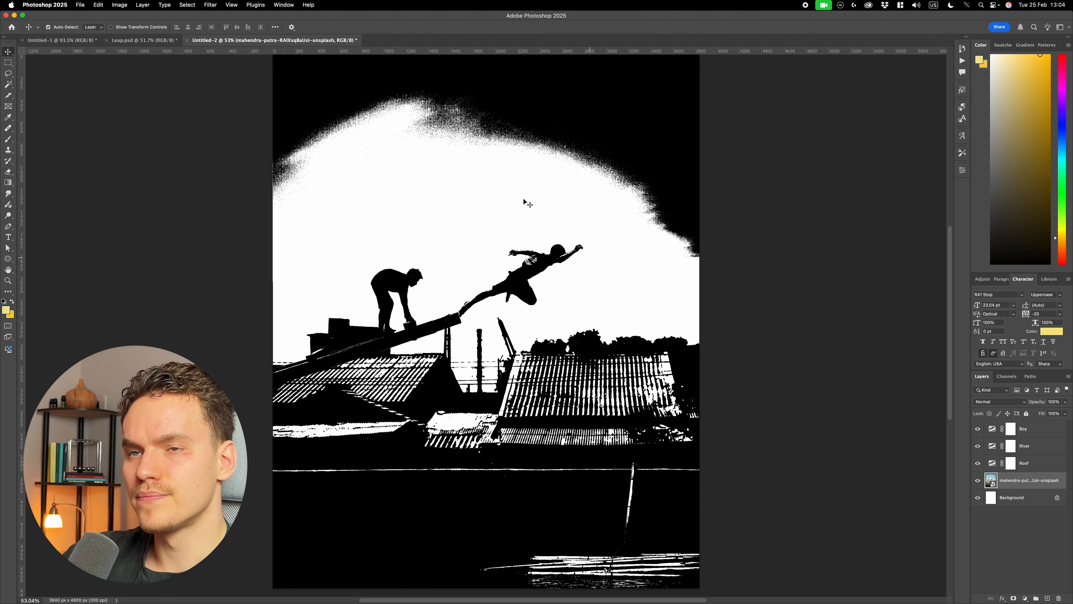
{"action": "left_click", "coordinate": [186, 5]}
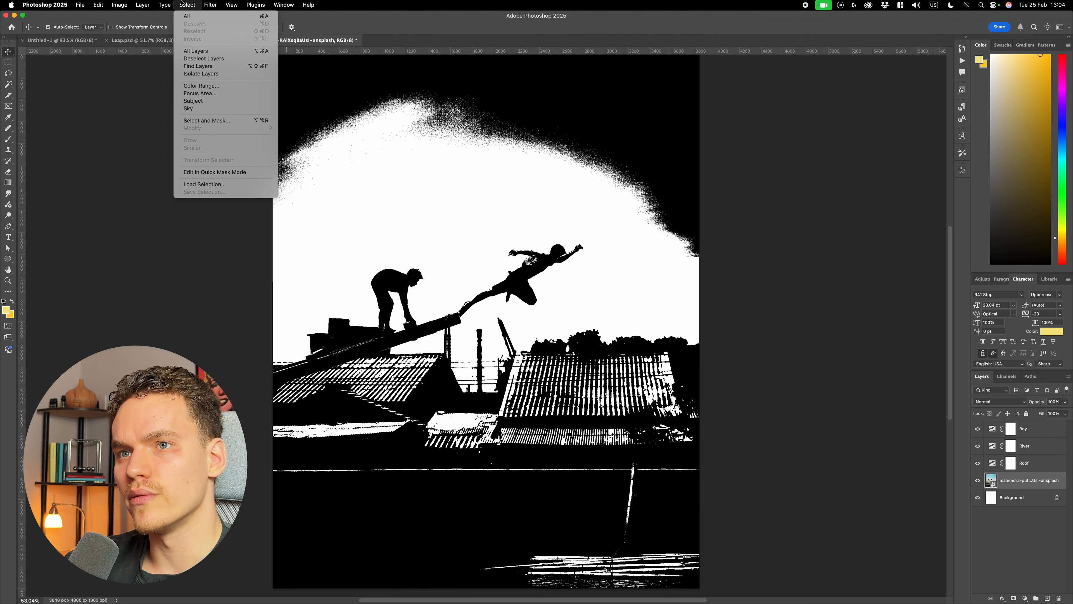
{"action": "left_click", "coordinate": [199, 101]}
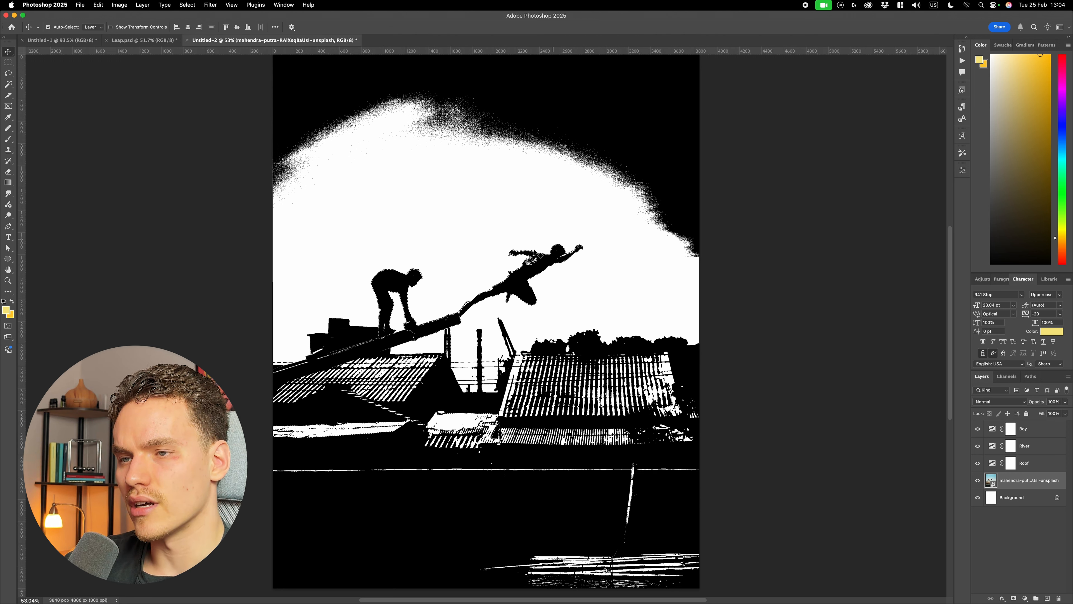
- Examine the selection's edge around the crouching boy's feet and the plank, with the Magic Wand tool ready
{"action": "scroll", "coordinate": [549, 261], "scroll_direction": "up", "scroll_amount": 8}
{"action": "scroll", "coordinate": [388, 237], "scroll_direction": "left", "scroll_amount": 3}
{"action": "scroll", "coordinate": [401, 357], "scroll_direction": "down", "scroll_amount": 9}
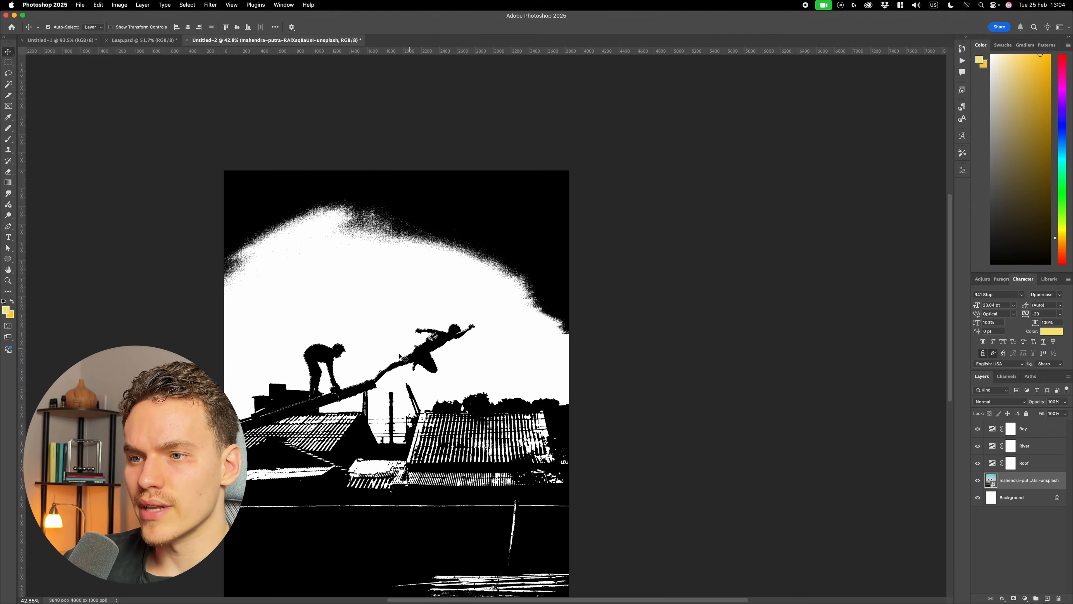
{"action": "scroll", "coordinate": [465, 330], "scroll_direction": "left", "scroll_amount": 3}
{"action": "scroll", "coordinate": [460, 397], "scroll_direction": "up", "scroll_amount": 6}
{"action": "scroll", "coordinate": [486, 211], "scroll_direction": "up", "scroll_amount": 3}
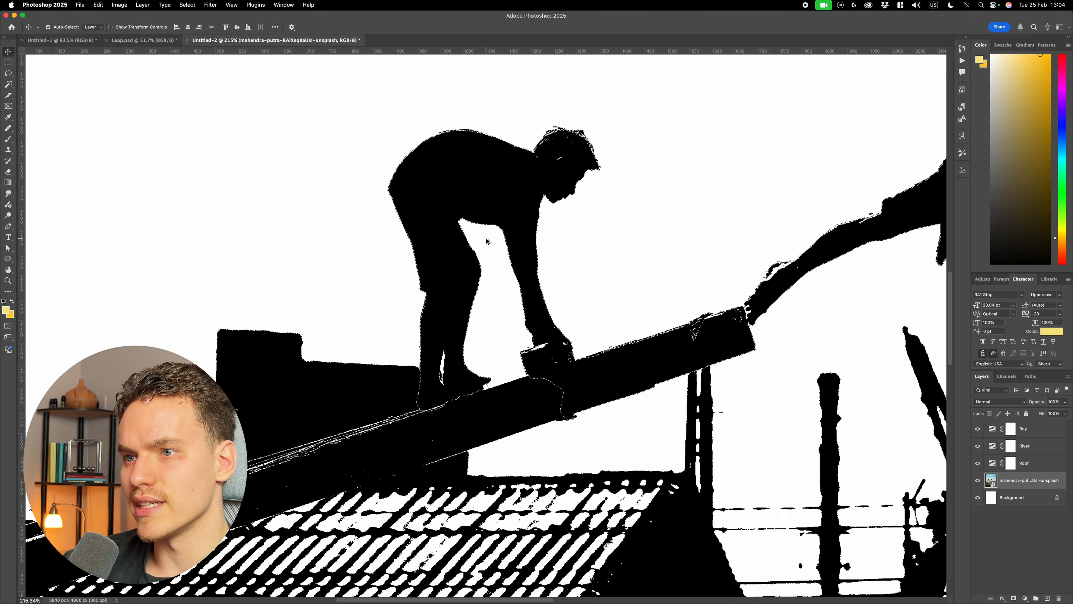
{"action": "scroll", "coordinate": [712, 203], "scroll_direction": "down", "scroll_amount": 5}
{"action": "scroll", "coordinate": [520, 314], "scroll_direction": "up", "scroll_amount": 8}
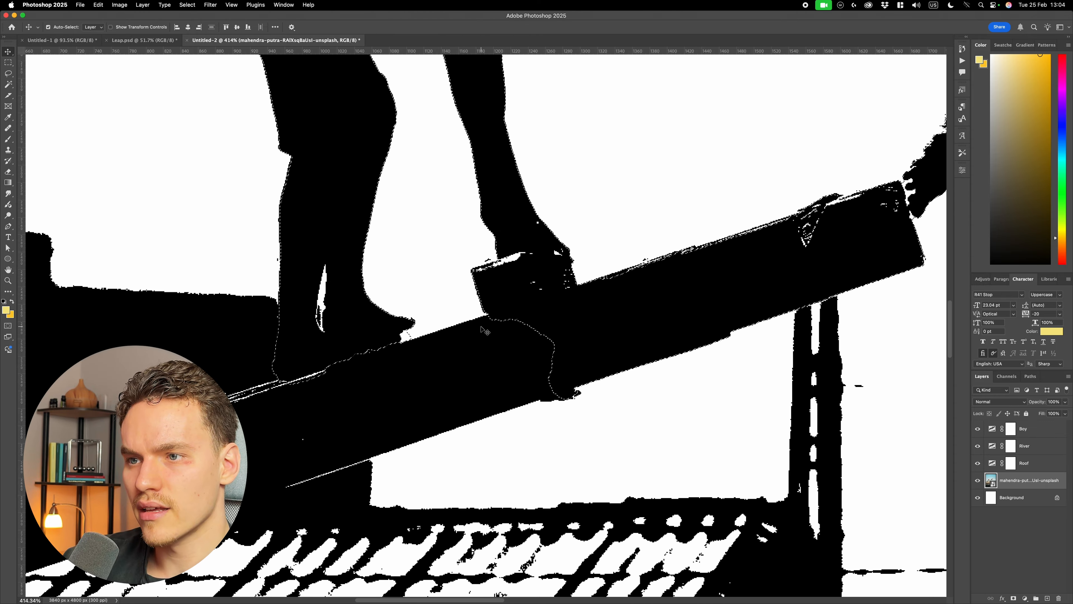
{"action": "key", "text": "w"}
{"action": "scroll", "coordinate": [486, 334], "scroll_direction": "down", "scroll_amount": 10}
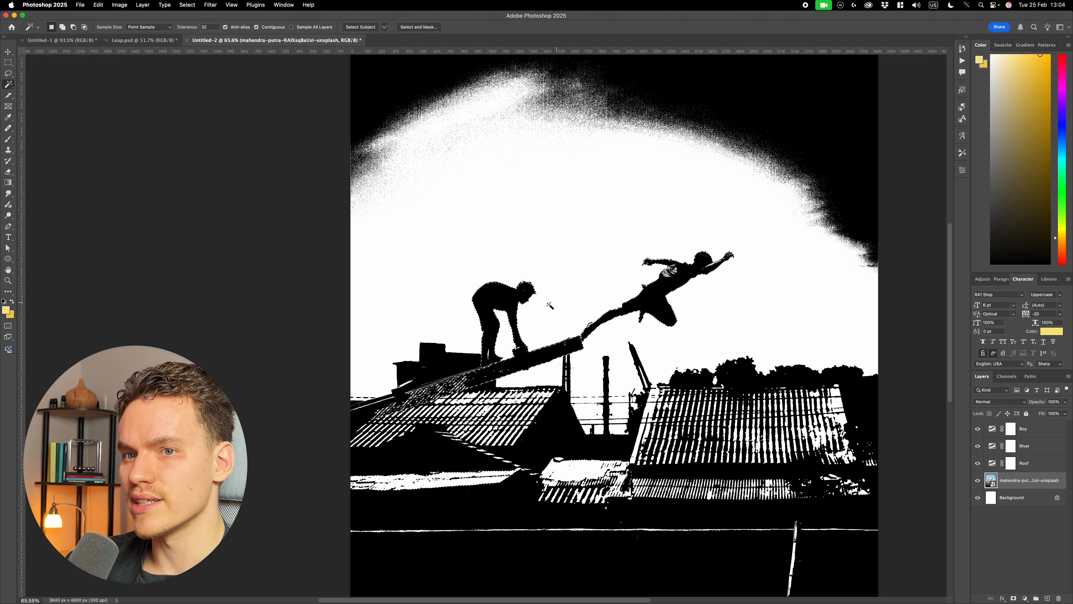
- Set the foreground colour to white and the background to black, and make the Roof threshold layer active
{"action": "key", "text": "d"}
{"action": "key", "text": "x"}
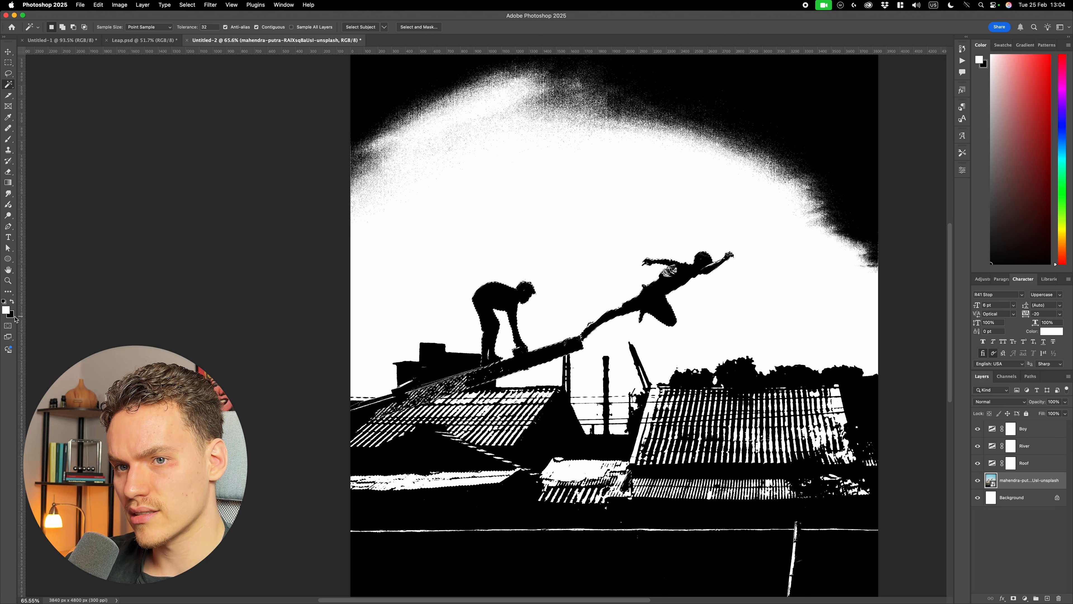
{"action": "left_click", "coordinate": [1032, 464]}
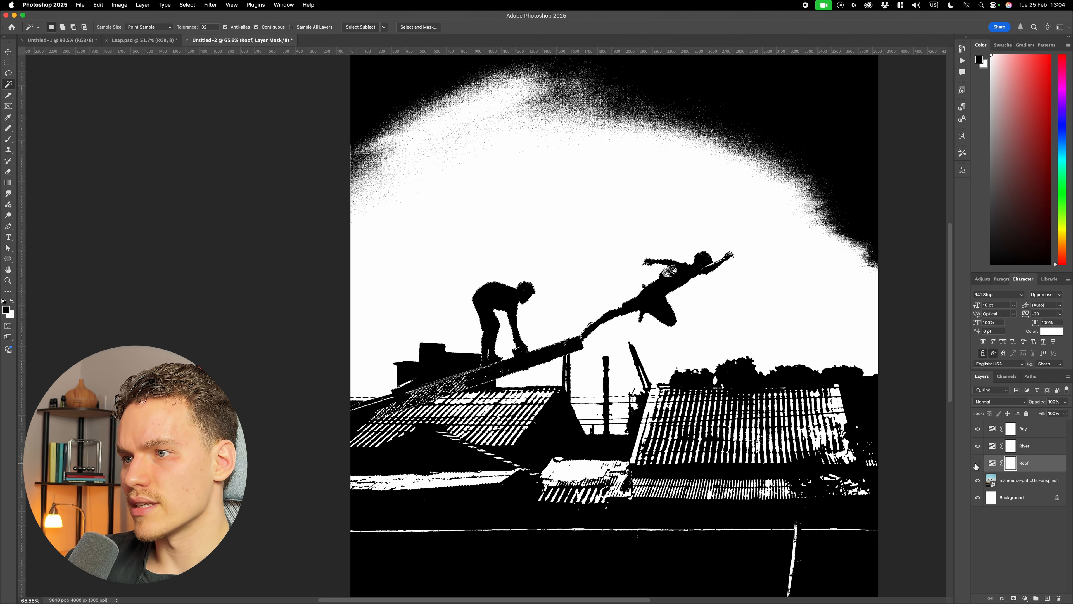
- Compare the Roof, River and Boy threshold layers by switching their visibility off and on
{"action": "left_click", "coordinate": [977, 464]}
{"action": "left_click", "coordinate": [978, 463]}
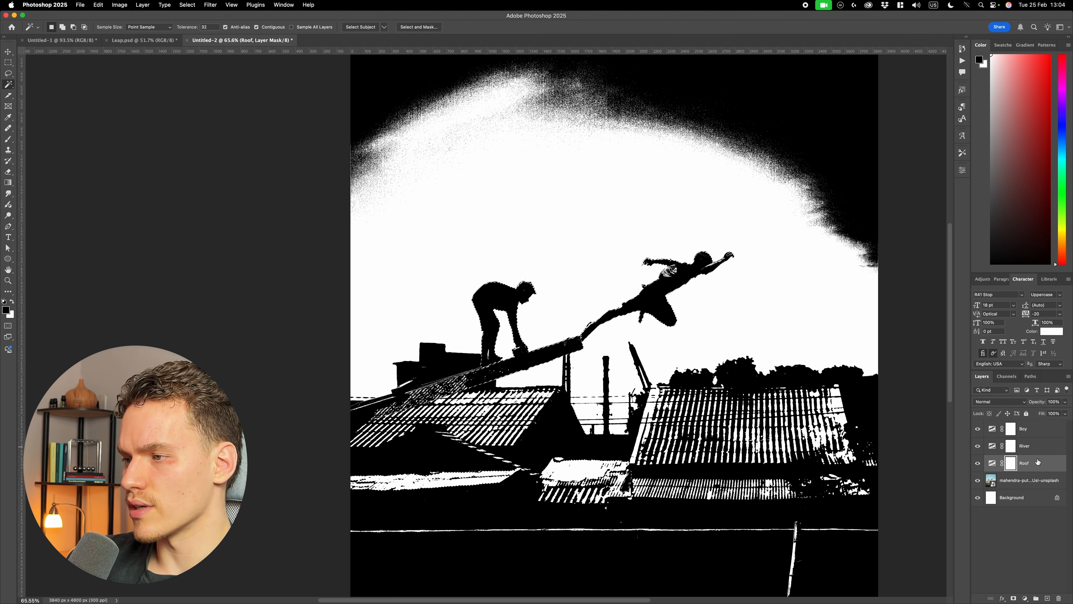
{"action": "mouse_move", "coordinate": [978, 429]}
{"action": "left_mouse_down"}
{"action": "mouse_move", "coordinate": [978, 454]}
{"action": "mouse_move", "coordinate": [980, 430]}
{"action": "left_mouse_up"}
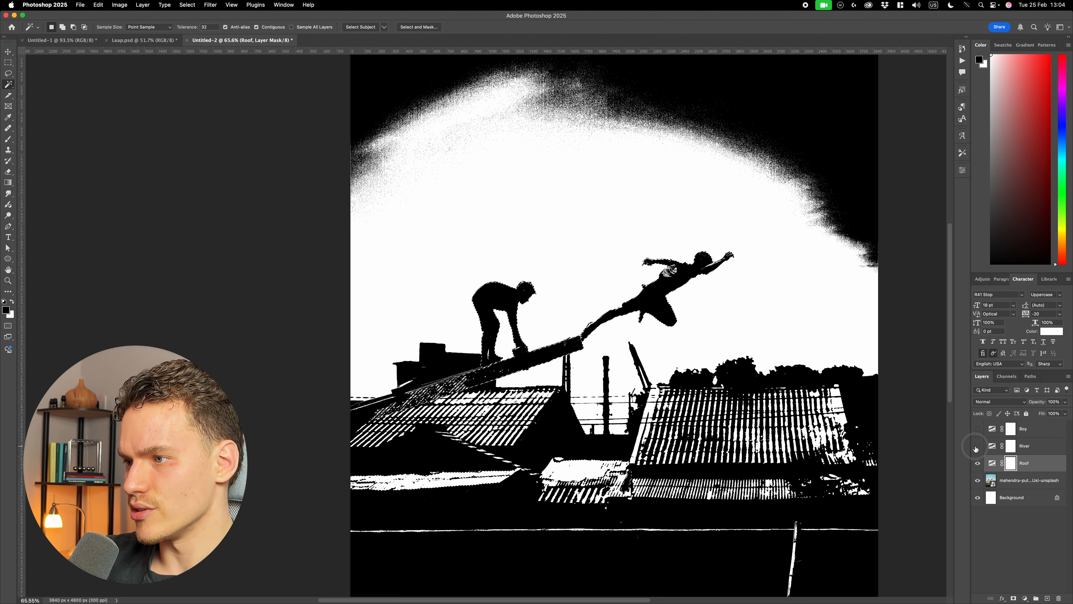
{"action": "left_click", "coordinate": [977, 464]}
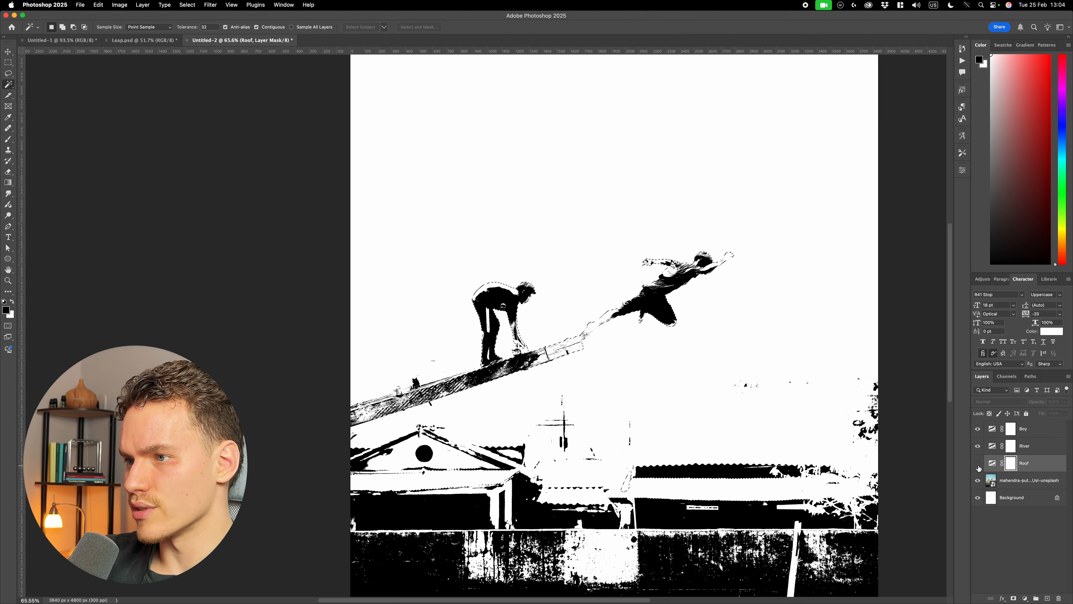
{"action": "left_click", "coordinate": [976, 447]}
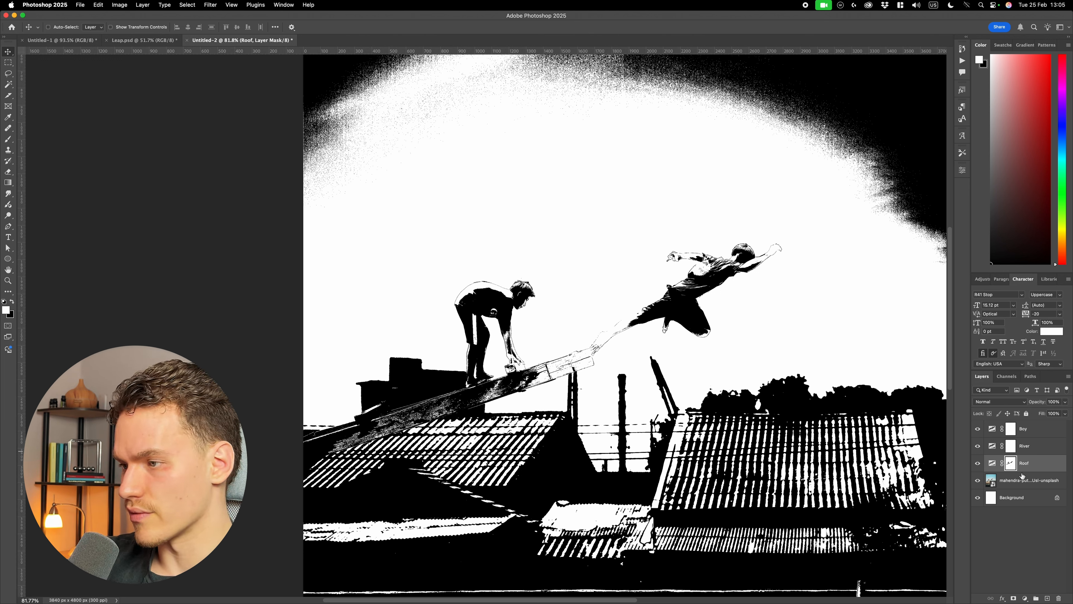
- Load the boys-and-plank selection from the Roof layer's mask and fill it with black on the River layer's mask
{"action": "left_click", "coordinate": [1012, 463], "text": "super"}
{"action": "left_click", "coordinate": [1010, 445]}
{"action": "scroll", "coordinate": [575, 338], "scroll_direction": "down", "scroll_amount": 3}
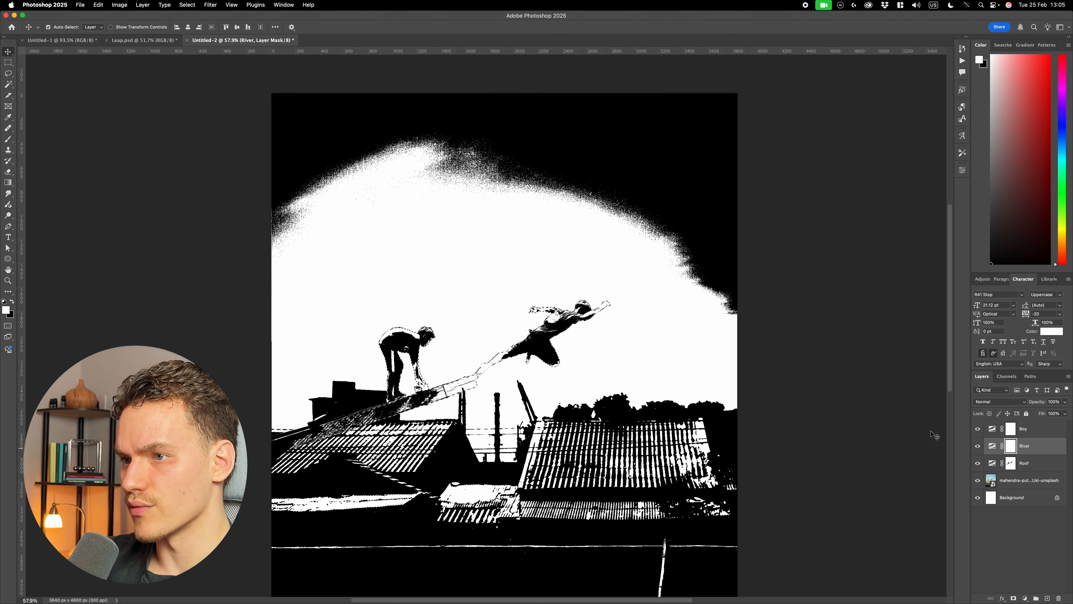
{"action": "scroll", "coordinate": [724, 398], "scroll_direction": "down", "scroll_amount": 2}
{"action": "key", "text": "super+BackSpace"}
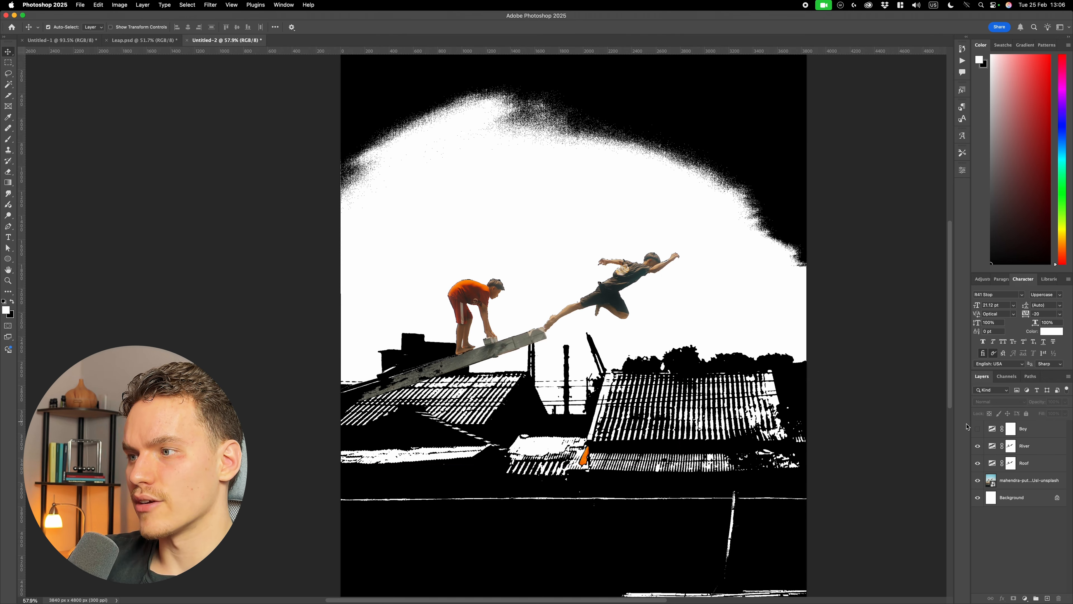
- Compare the figures with and without the Boy threshold layer
{"action": "left_click", "coordinate": [978, 429]}
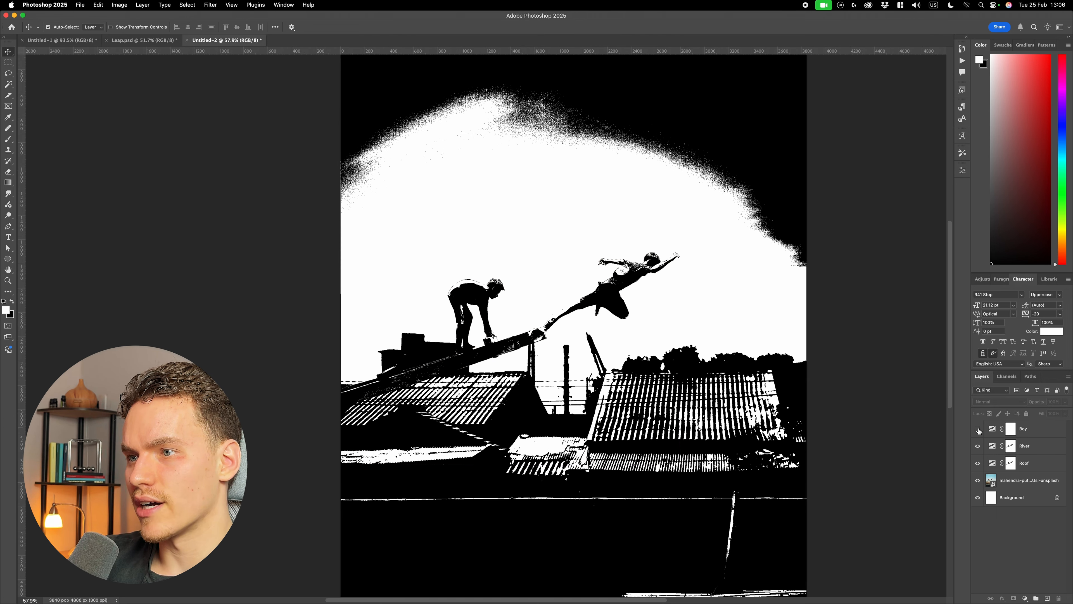
{"action": "left_click", "coordinate": [978, 429]}
{"action": "left_click", "coordinate": [979, 429]}
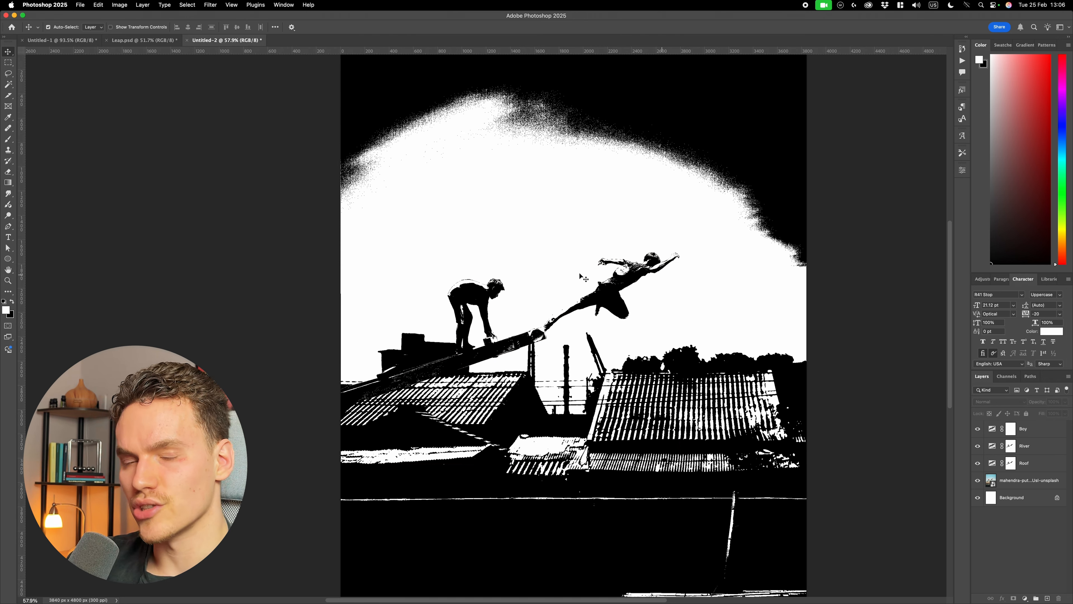
{"action": "left_click", "coordinate": [978, 429]}
{"action": "left_click", "coordinate": [978, 428]}
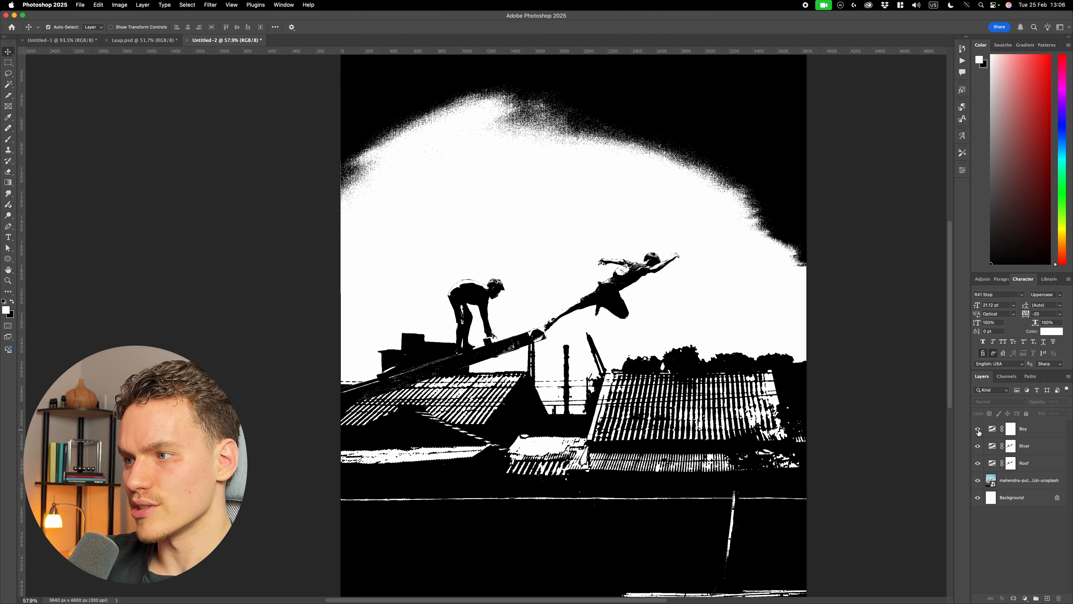
- Hide the Boy layer, and paint white on the Roof mask over the orange patch between the roofs with a smaller brush
{"action": "left_click", "coordinate": [978, 429]}
{"action": "left_click", "coordinate": [1011, 463]}
{"action": "key", "text": "b"}
{"action": "scroll", "coordinate": [586, 458], "scroll_direction": "up", "scroll_amount": 10}
{"action": "key", "text": "bracketleft"}
{"action": "key", "text": "bracketleft"}
{"action": "key", "text": "bracketleft"}
{"action": "key", "text": "bracketleft"}
{"action": "key", "text": "bracketleft"}
{"action": "key", "text": "bracketleft"}
{"action": "key", "text": "bracketleft"}
{"action": "key", "text": "bracketleft"}
{"action": "key", "text": "bracketleft"}
{"action": "key", "text": "bracketleft"}
{"action": "key", "text": "bracketleft"}
{"action": "key", "text": "bracketleft"}
{"action": "key", "text": "bracketleft"}
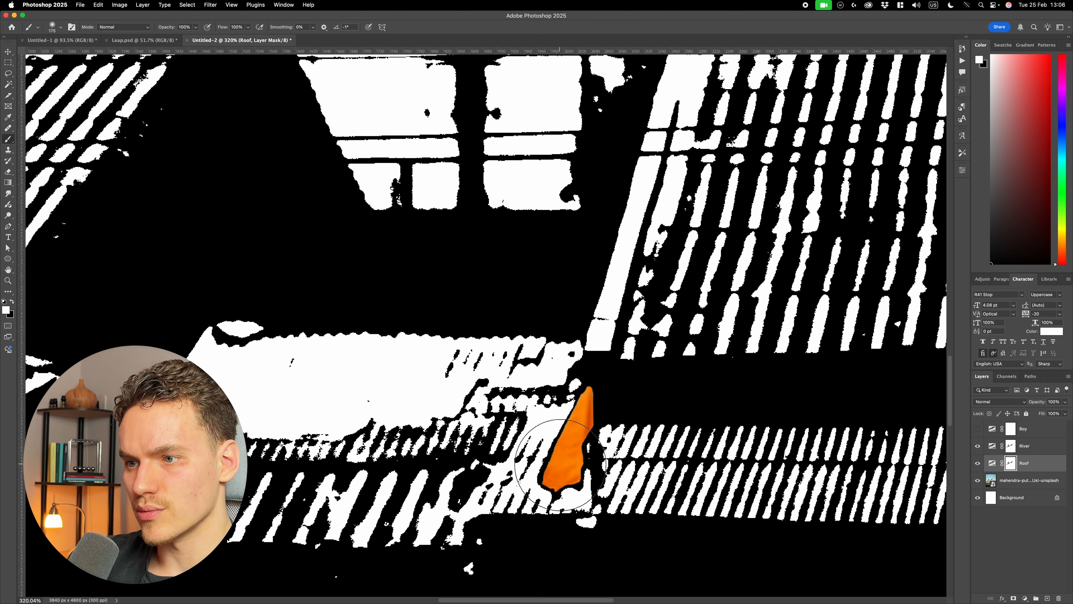
{"action": "mouse_move", "coordinate": [558, 476]}
{"action": "left_mouse_down"}
{"action": "mouse_move", "coordinate": [578, 417]}
{"action": "mouse_move", "coordinate": [560, 448]}
{"action": "left_mouse_up"}
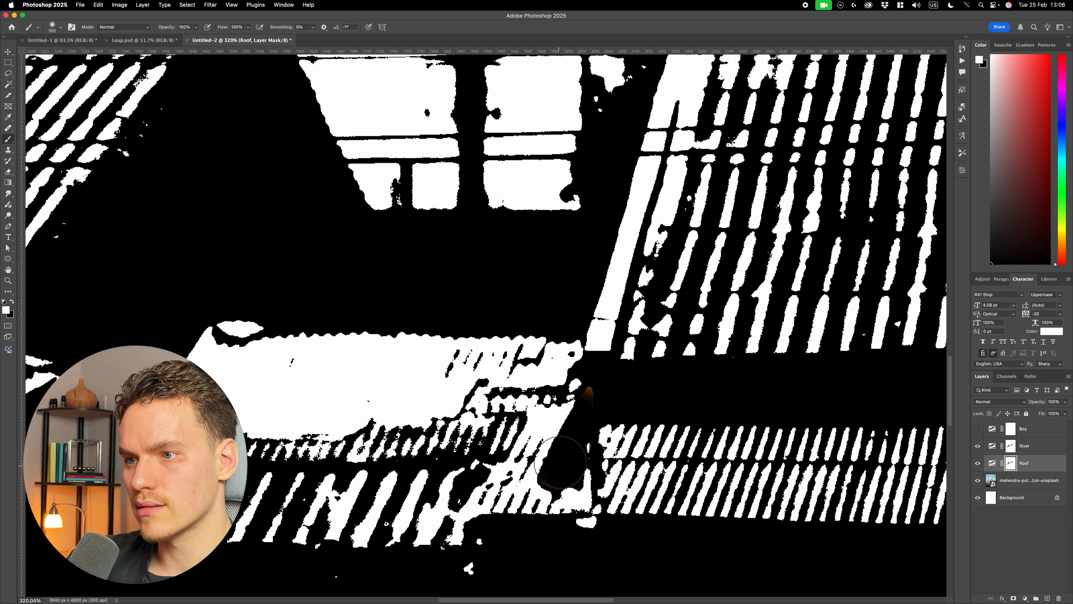
{"action": "left_click", "coordinate": [1014, 444]}
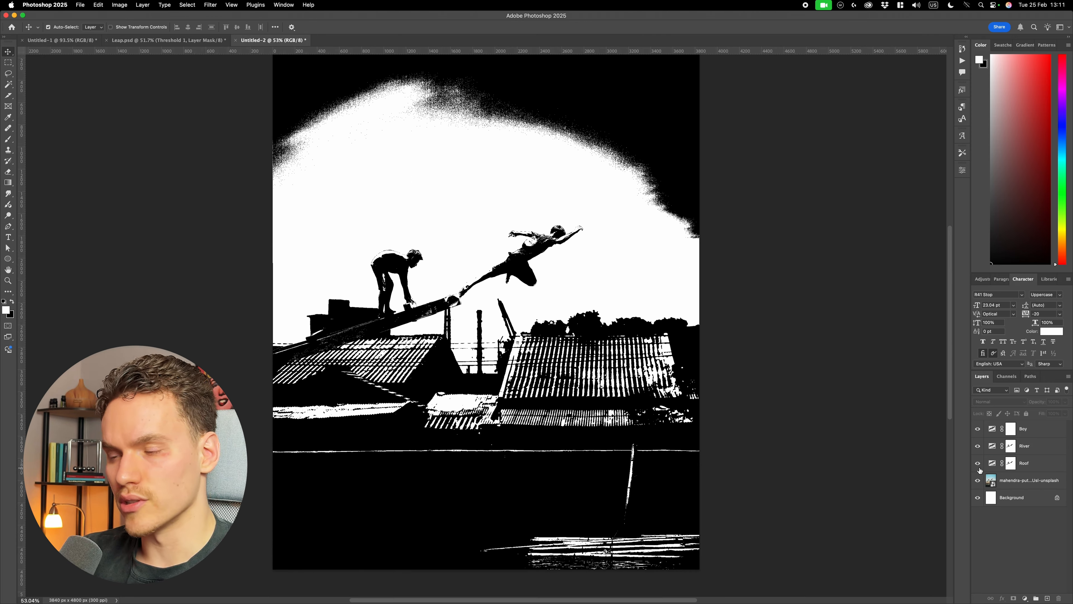
- Compare the threshold effect of the Roof and River layers by toggling their visibility
{"action": "left_click", "coordinate": [977, 464]}
{"action": "left_click", "coordinate": [979, 465]}
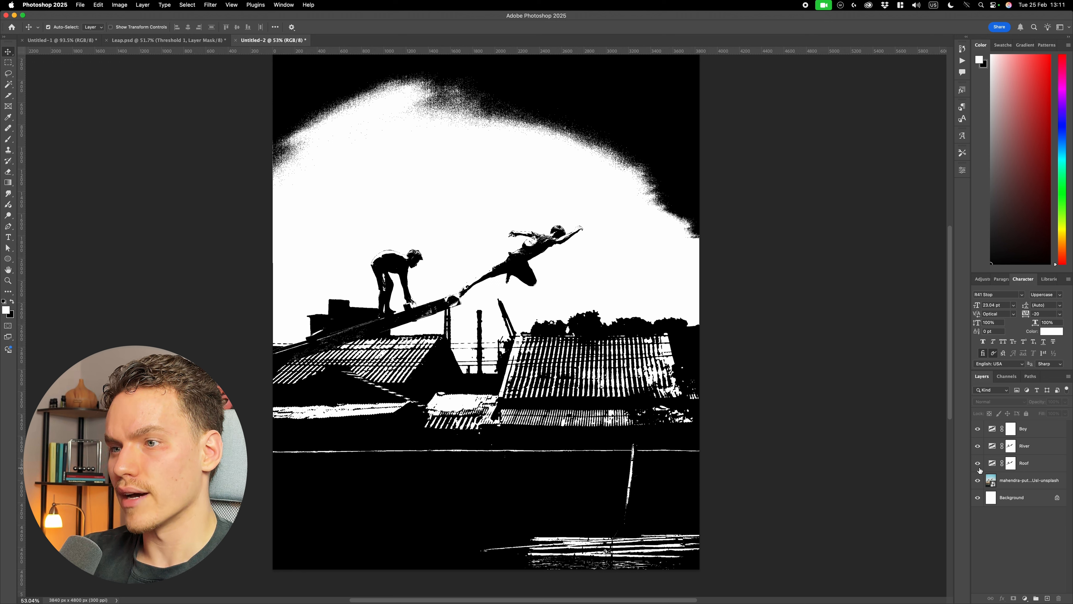
{"action": "left_click", "coordinate": [977, 464]}
{"action": "left_click", "coordinate": [974, 447]}
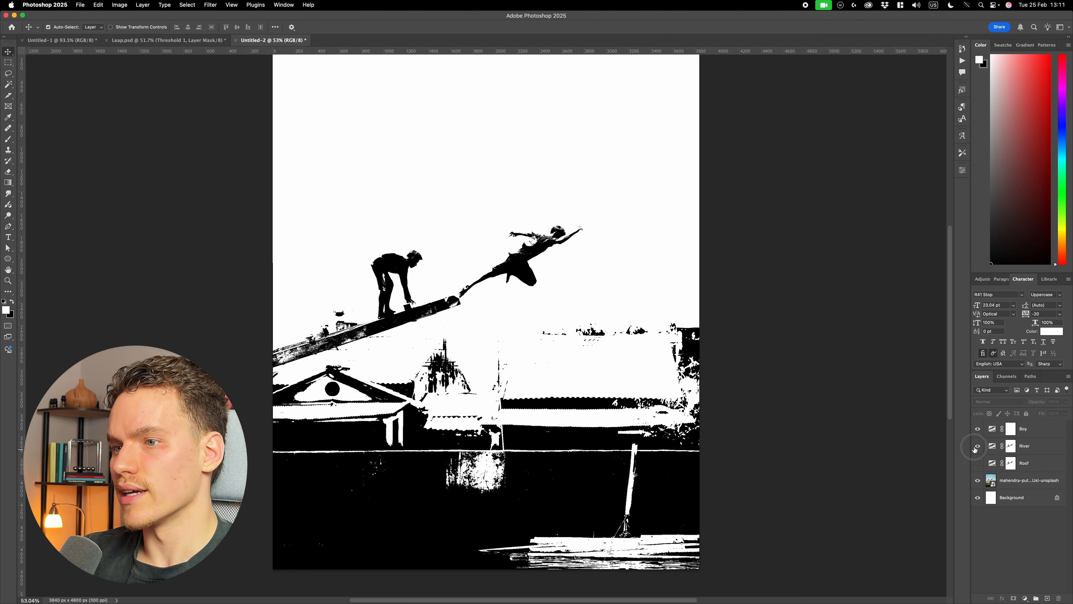
{"action": "left_click", "coordinate": [975, 448]}
- Show the Roof layer, and paint black on its mask over the wall and river with an 800 px brush
{"action": "key", "text": "b"}
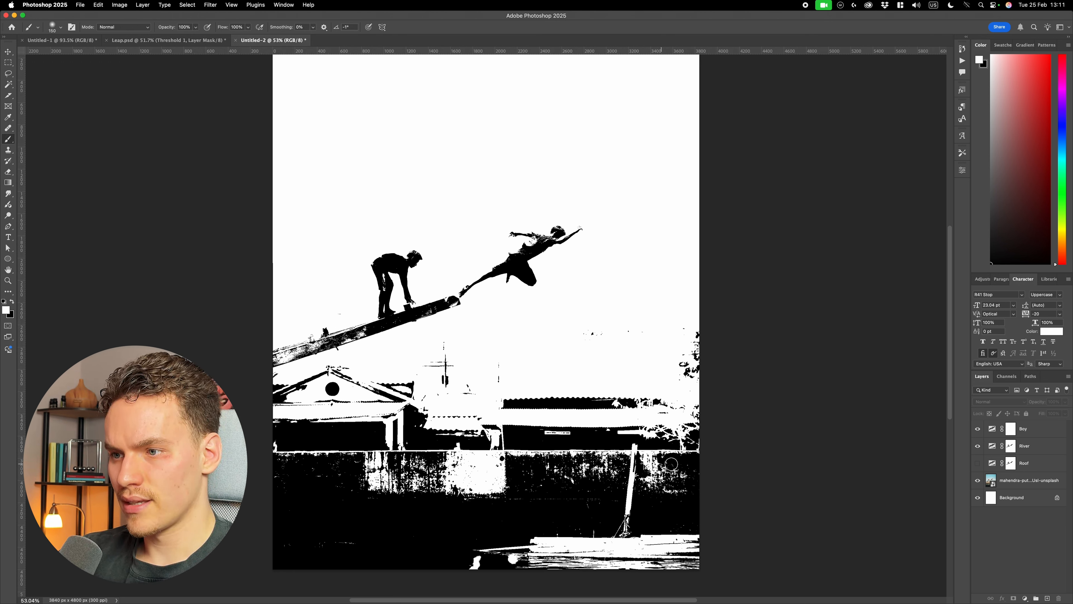
{"action": "left_click", "coordinate": [978, 463]}
{"action": "left_click", "coordinate": [1011, 463]}
{"action": "key", "text": "bracketright"}
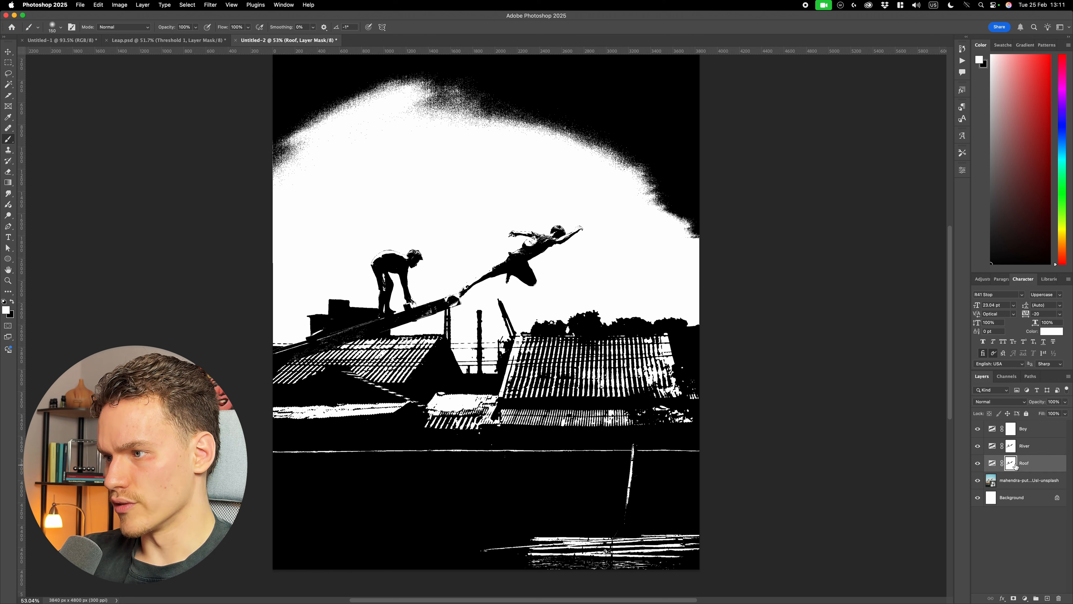
{"action": "key", "text": "bracketright"}
{"action": "key", "text": "bracketright"}
{"action": "key", "text": "bracketright"}
{"action": "key", "text": "bracketright"}
{"action": "key", "text": "bracketright"}
{"action": "key", "text": "bracketright"}
{"action": "key", "text": "bracketright"}
{"action": "key", "text": "bracketright"}
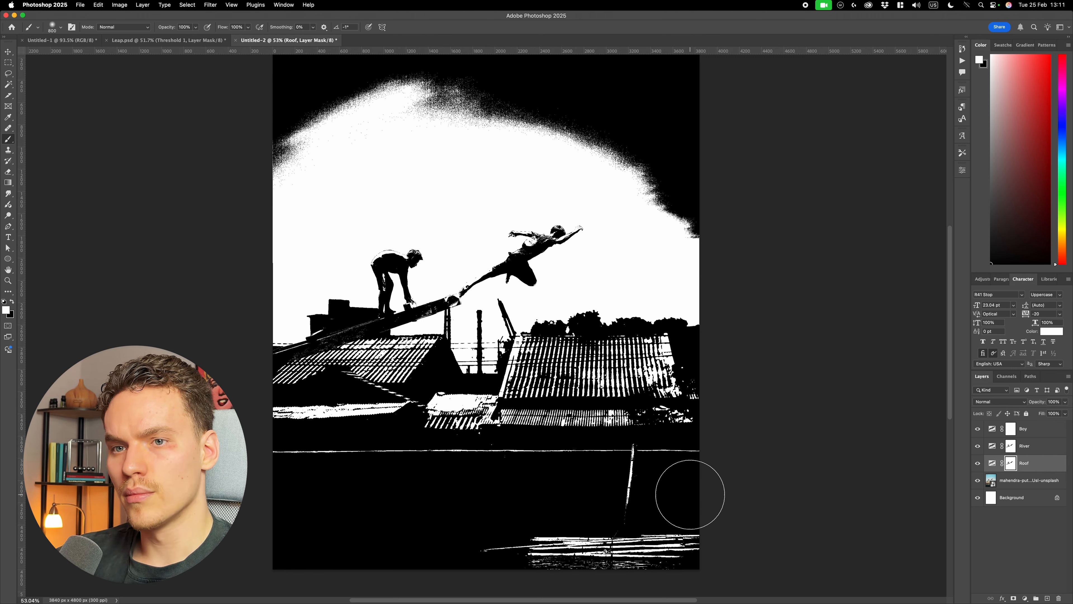
{"action": "key", "text": "x"}
{"action": "mouse_move", "coordinate": [338, 480]}
{"action": "left_mouse_down"}
{"action": "mouse_move", "coordinate": [712, 470]}
{"action": "mouse_move", "coordinate": [713, 458]}
{"action": "mouse_move", "coordinate": [511, 461]}
{"action": "left_mouse_up"}
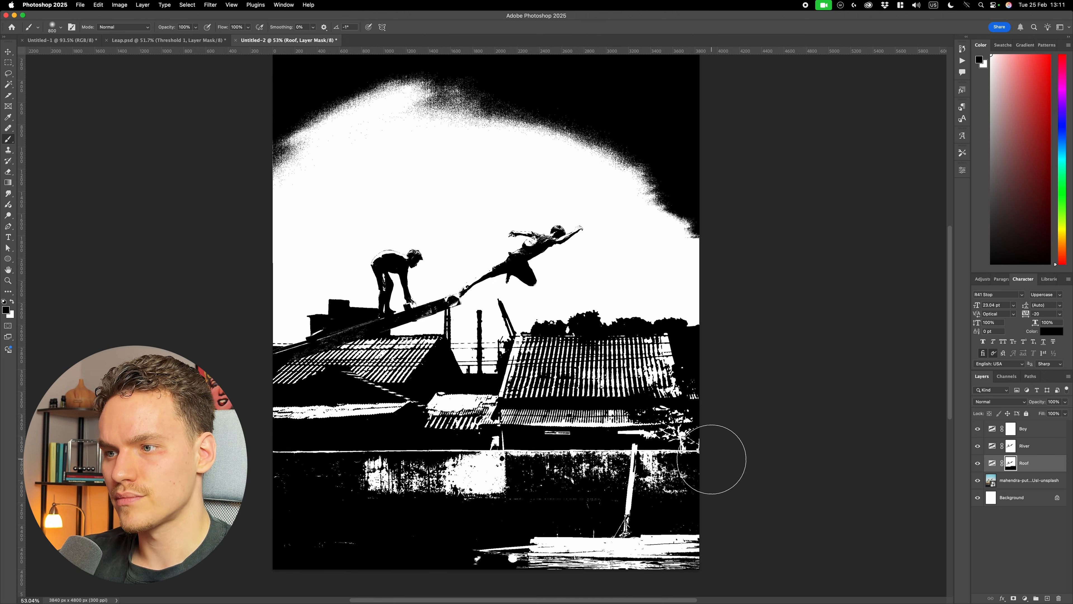
- Paint black on the Roof mask across the house fronts just above the wall with a 175 px brush
{"action": "key", "text": "bracketleft"}
{"action": "key", "text": "bracketleft"}
{"action": "key", "text": "bracketleft"}
{"action": "key", "text": "bracketleft"}
{"action": "key", "text": "bracketleft"}
{"action": "key", "text": "bracketleft"}
{"action": "key", "text": "bracketleft"}
{"action": "key", "text": "bracketleft"}
{"action": "left_click_drag", "start_coordinate": [680, 433], "coordinate": [381, 431]}
{"action": "scroll", "coordinate": [496, 423], "scroll_direction": "down", "scroll_amount": 3}
{"action": "key", "text": "super+z"}
{"action": "key", "text": "super+shift+z"}
{"action": "scroll", "coordinate": [807, 409], "scroll_direction": "up", "scroll_amount": 3}
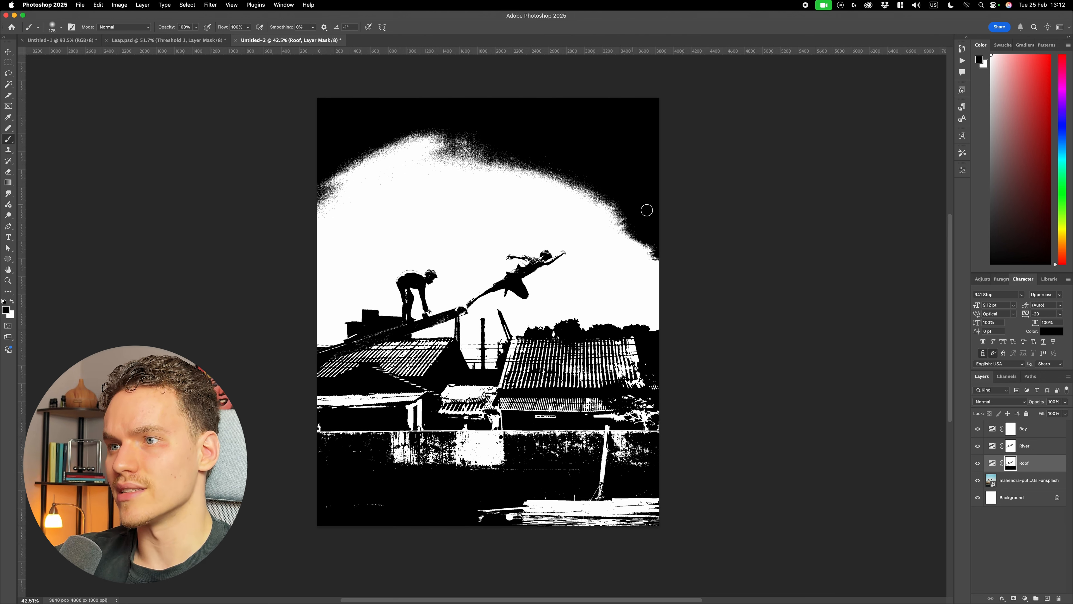
- Paint black on the Roof mask over the dark upper sky with a larger brush
{"action": "key", "text": "bracketright"}
{"action": "key", "text": "bracketright"}
{"action": "key", "text": "bracketright"}
{"action": "key", "text": "bracketright"}
{"action": "key", "text": "bracketright"}
{"action": "key", "text": "bracketright"}
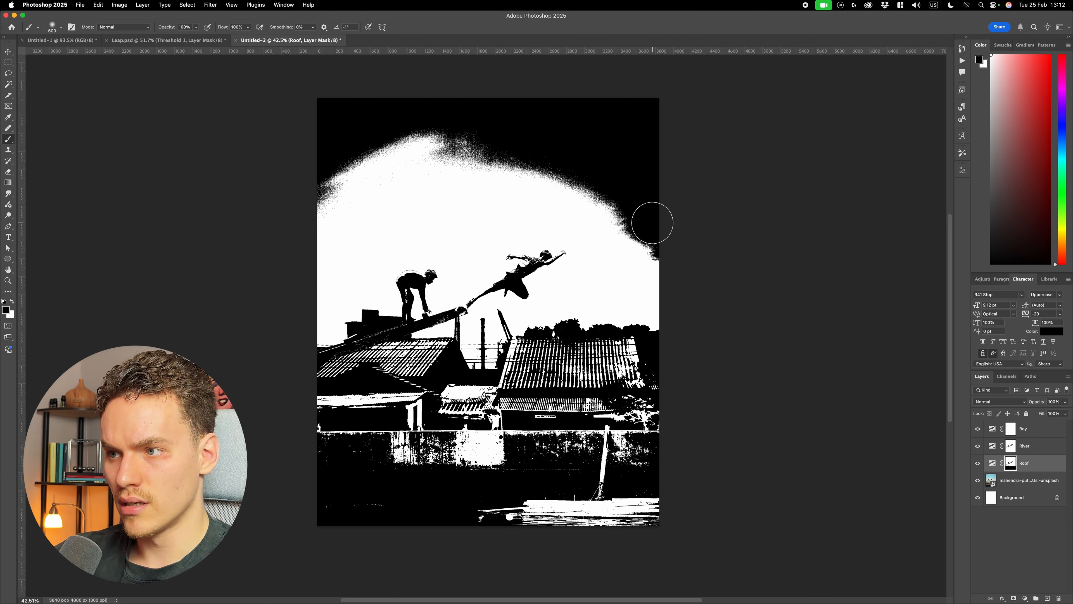
{"action": "left_click_drag", "start_coordinate": [672, 237], "coordinate": [334, 169]}
- Move the Boy, River, Roof and photo layers straight up together by about 362 px
{"action": "left_click", "coordinate": [1024, 429]}
{"action": "left_click", "coordinate": [1029, 480], "text": "shift"}
{"action": "key", "text": "super+t"}
{"action": "left_click_drag", "start_coordinate": [611, 437], "coordinate": [611, 405]}
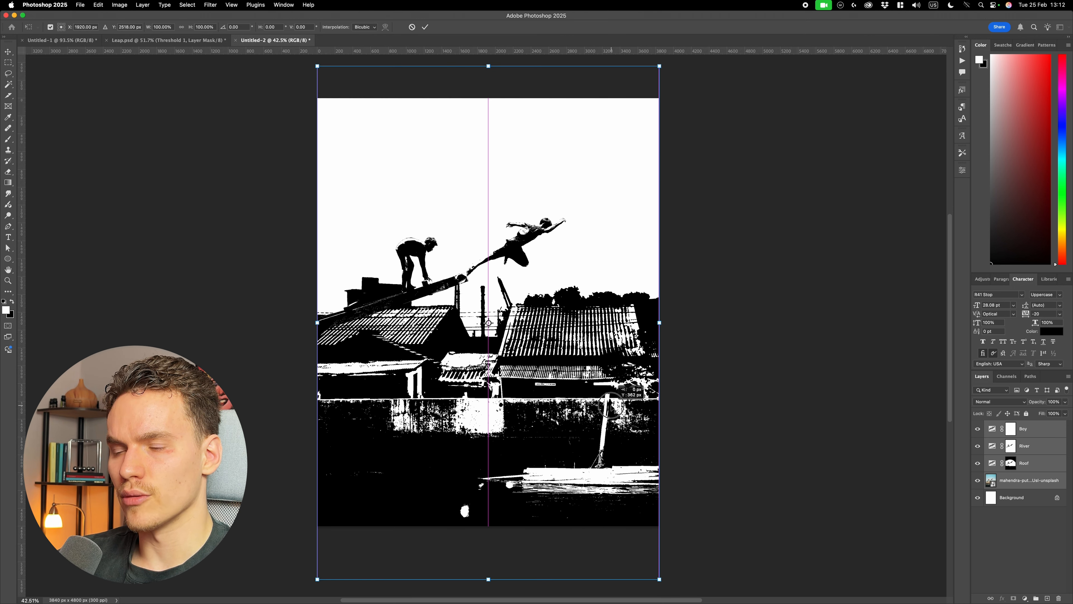
- Paint black on the Roof mask across the water at the bottom of the image with an 1100 px brush
{"action": "left_click", "coordinate": [1011, 463]}
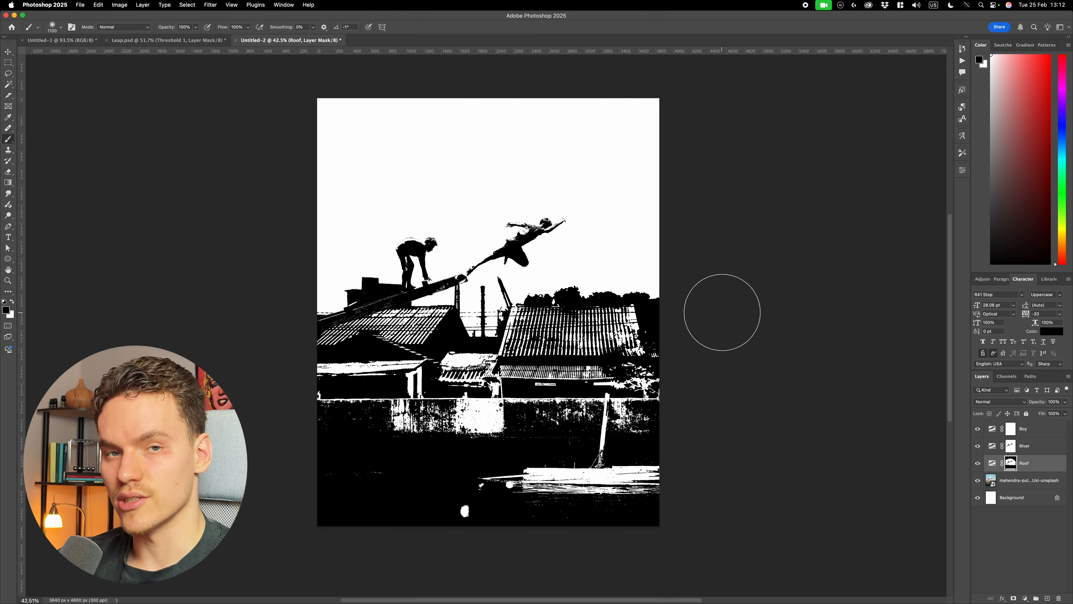
{"action": "mouse_move", "coordinate": [647, 508]}
{"action": "left_mouse_down"}
{"action": "mouse_move", "coordinate": [358, 506]}
{"action": "mouse_move", "coordinate": [347, 493]}
{"action": "left_mouse_up"}
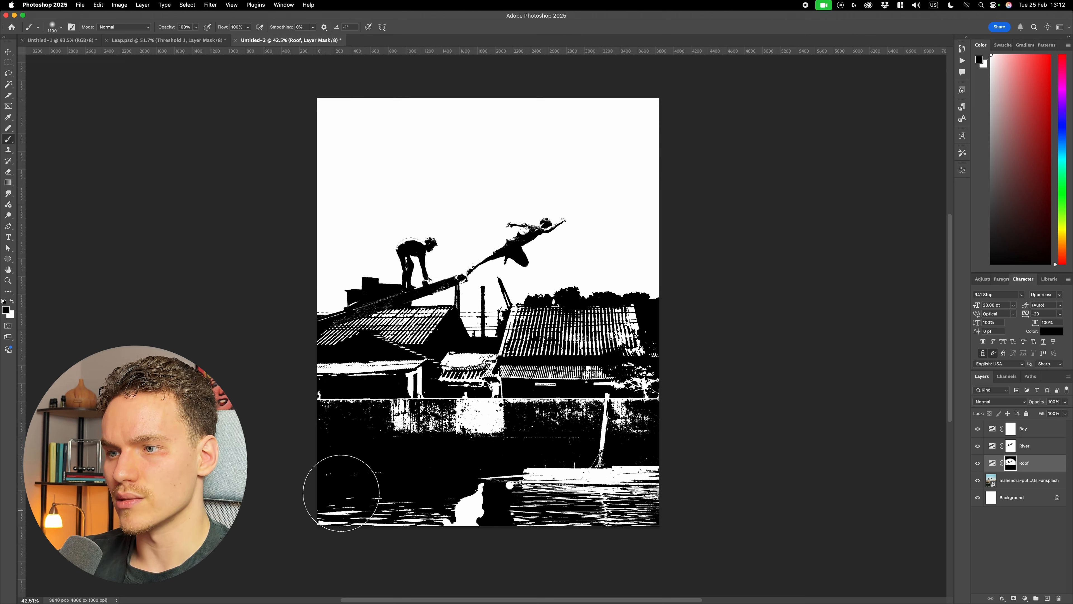
- Switch to Leap.psd, hide both Gradient Fill 1 layers and examine the two-tone image of the boys and roofs underneath
{"action": "key", "text": "v"}
{"action": "scroll", "coordinate": [843, 443], "scroll_direction": "down", "scroll_amount": 3}
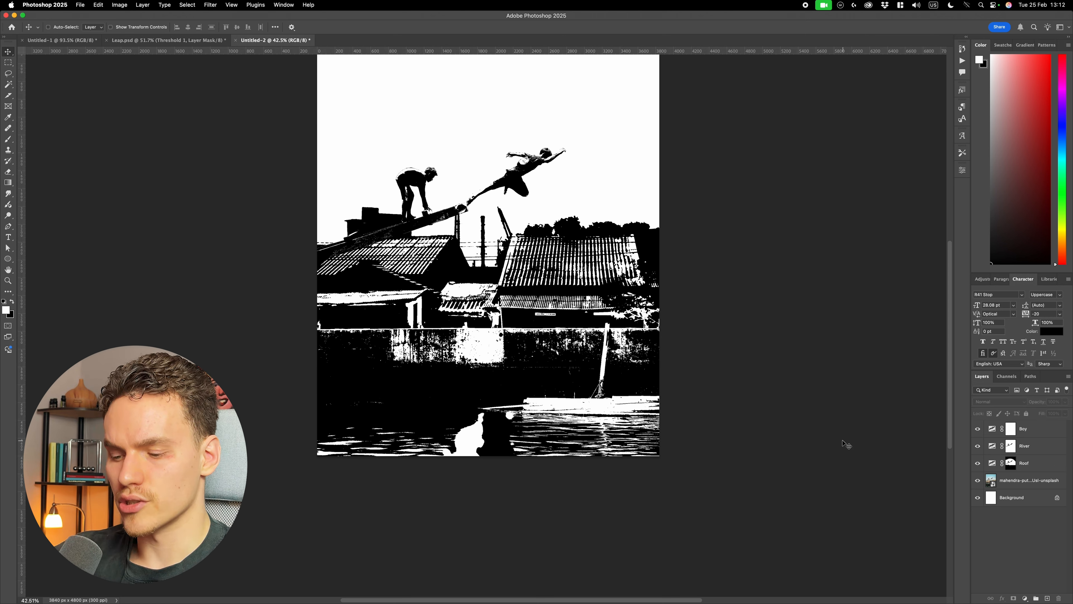
{"action": "scroll", "coordinate": [844, 443], "scroll_direction": "up", "scroll_amount": 2}
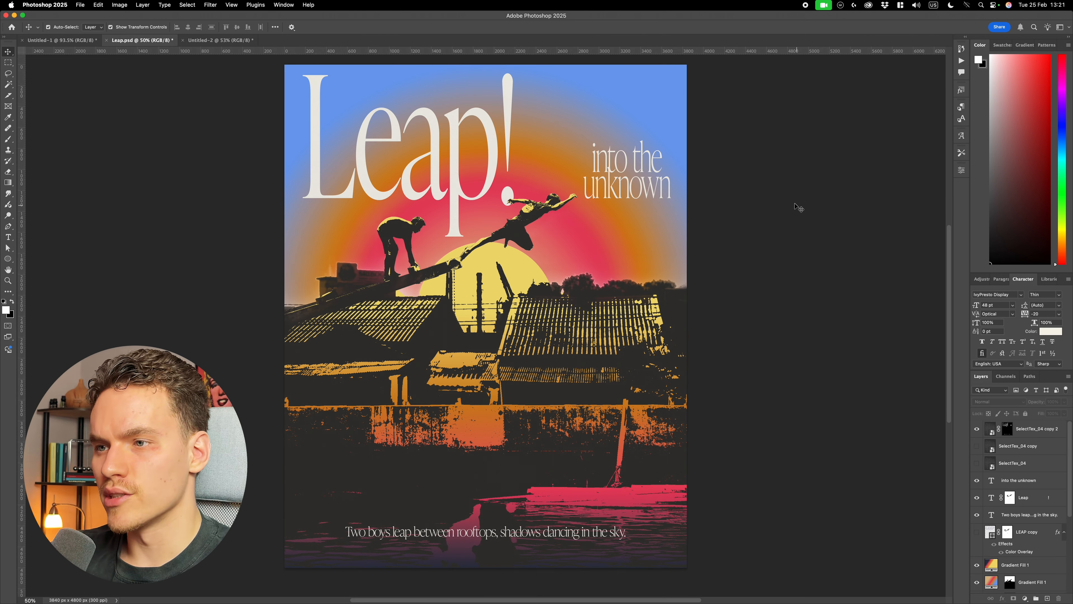
{"action": "scroll", "coordinate": [988, 478], "scroll_direction": "down", "scroll_amount": 3}
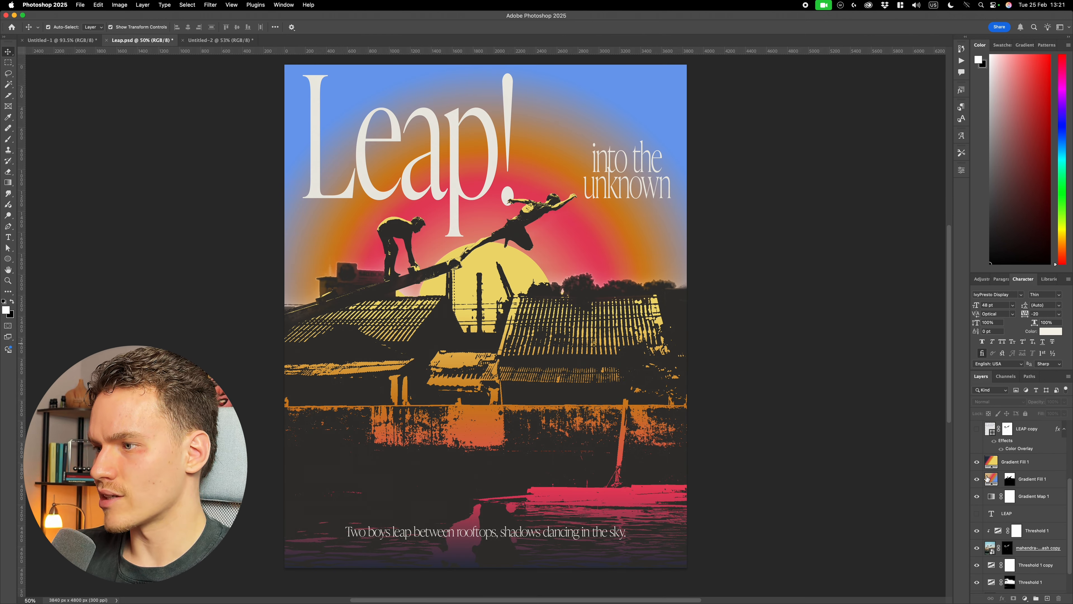
{"action": "left_click_drag", "start_coordinate": [977, 462], "coordinate": [976, 479]}
{"action": "scroll", "coordinate": [596, 292], "scroll_direction": "up", "scroll_amount": 5}
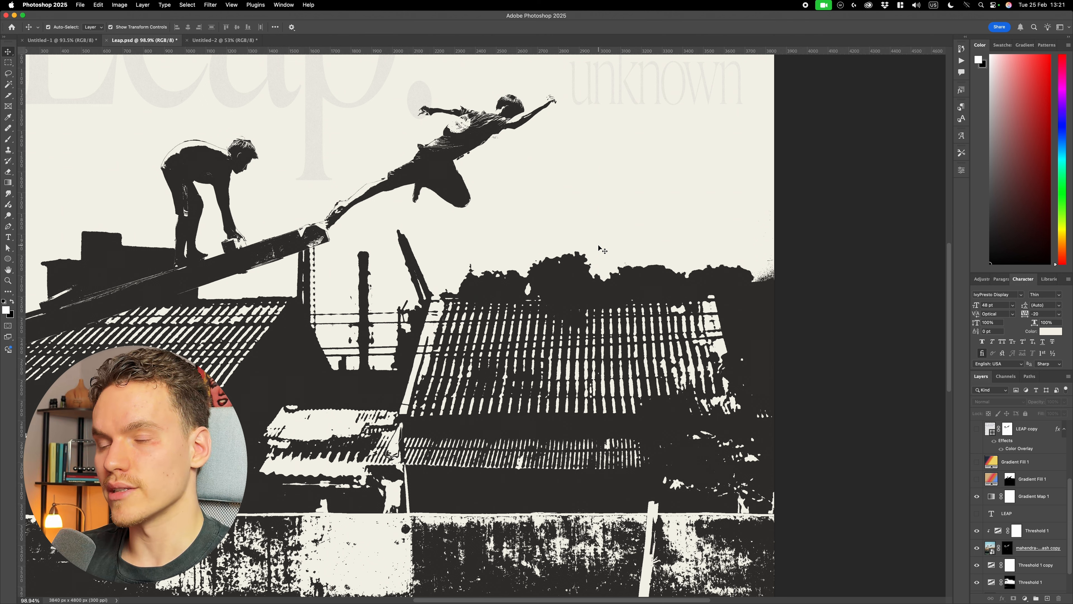
{"action": "scroll", "coordinate": [585, 256], "scroll_direction": "down", "scroll_amount": 2}
{"action": "scroll", "coordinate": [569, 265], "scroll_direction": "up", "scroll_amount": 3}
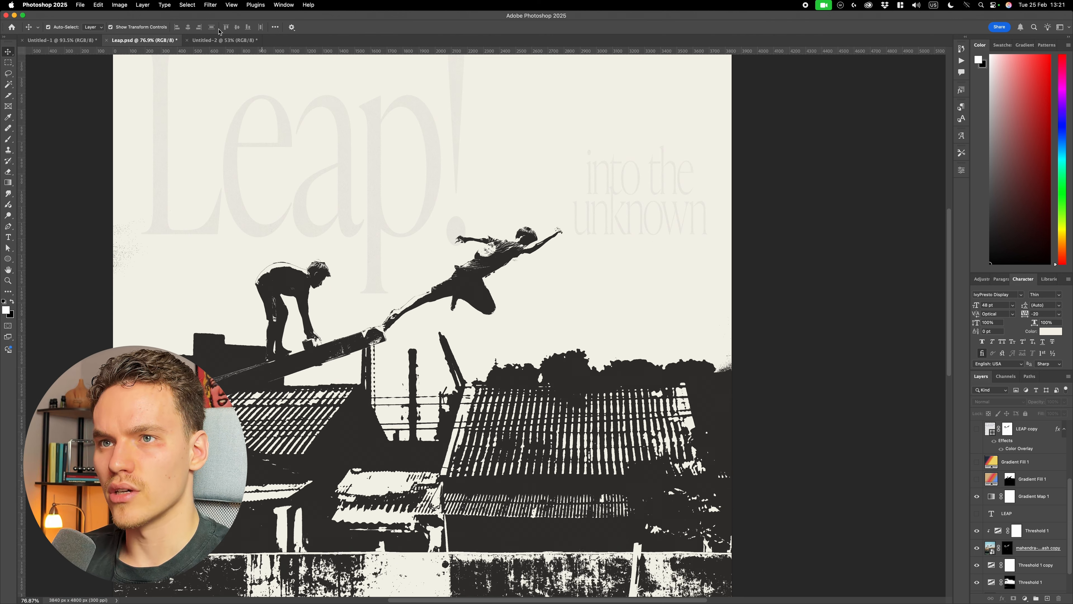
- Return to Untitled-2, add a Gradient Map layer above the Boy layer and load the light-gray-to-charcoal preset
{"action": "key", "text": "ctrl+Tab"}
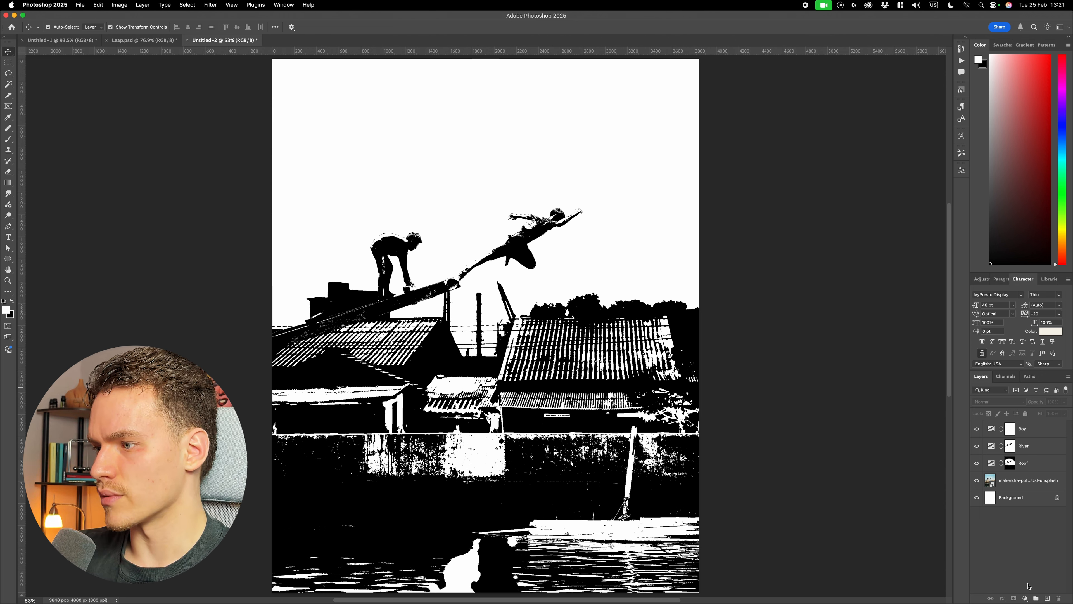
{"action": "left_click", "coordinate": [1025, 598]}
{"action": "left_click", "coordinate": [1031, 590]}
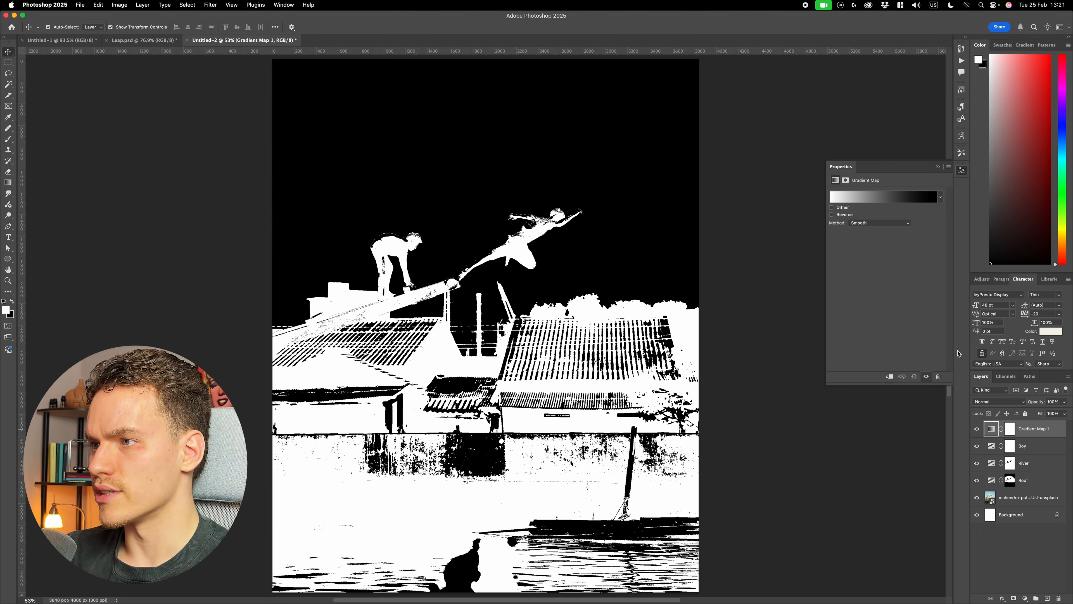
{"action": "left_click", "coordinate": [883, 196]}
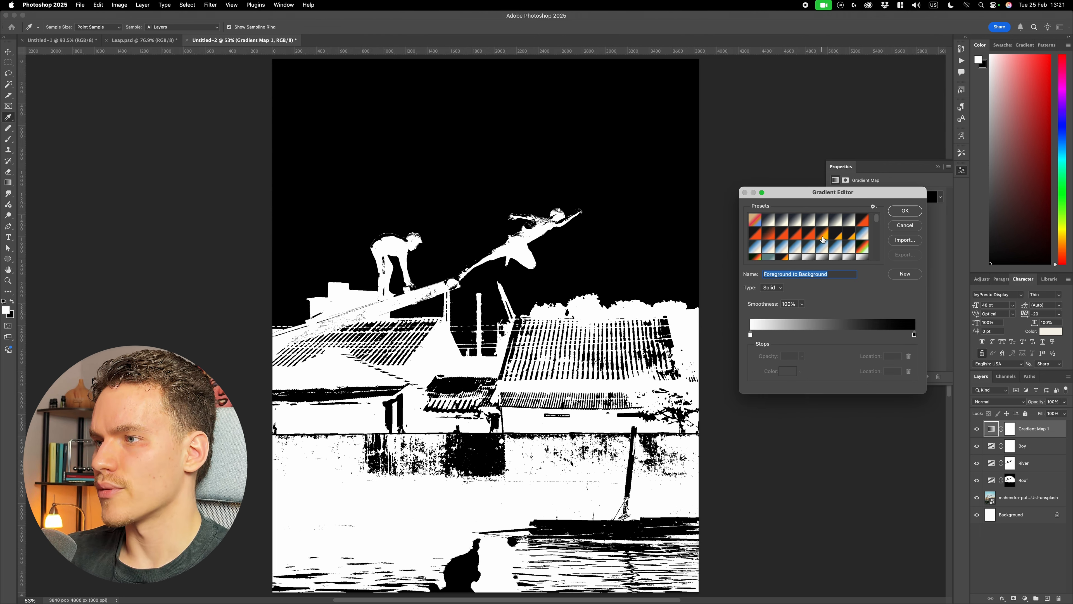
{"action": "scroll", "coordinate": [823, 239], "scroll_direction": "down", "scroll_amount": 2}
{"action": "left_click", "coordinate": [799, 230]}
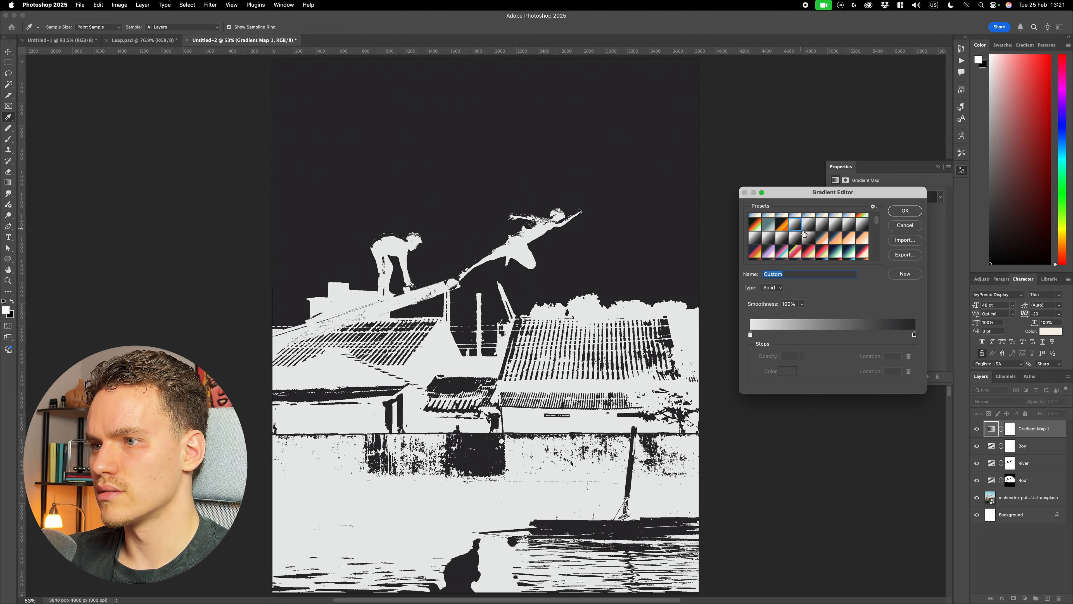
- Set the Gradient Map's light stop to the warm off-white fefdfa, then apply the gradient and reverse it
{"action": "double_click", "coordinate": [914, 334]}
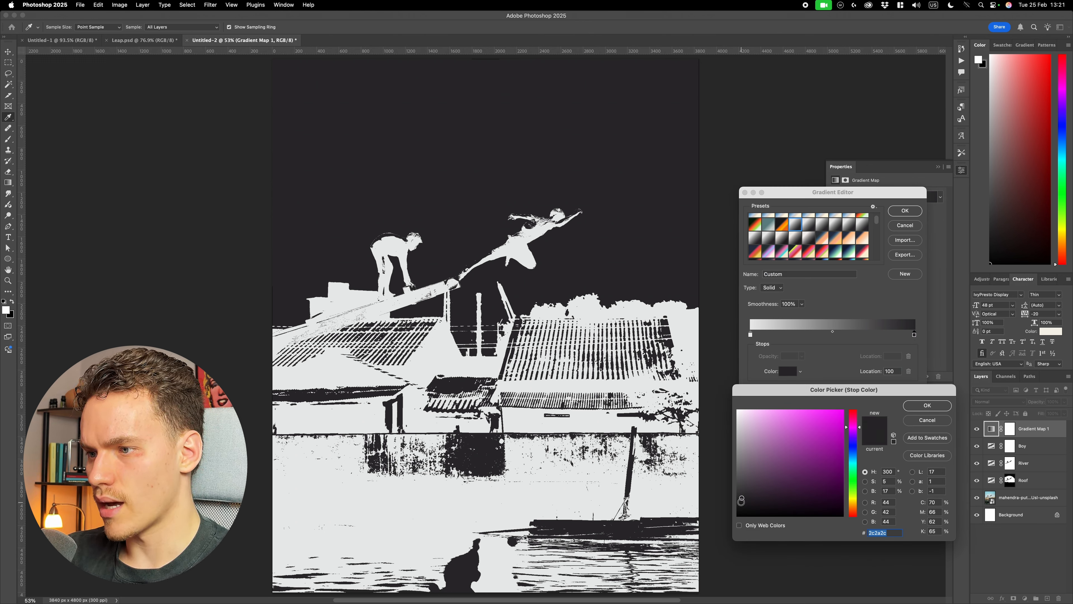
{"action": "left_click", "coordinate": [927, 406]}
{"action": "double_click", "coordinate": [750, 334]}
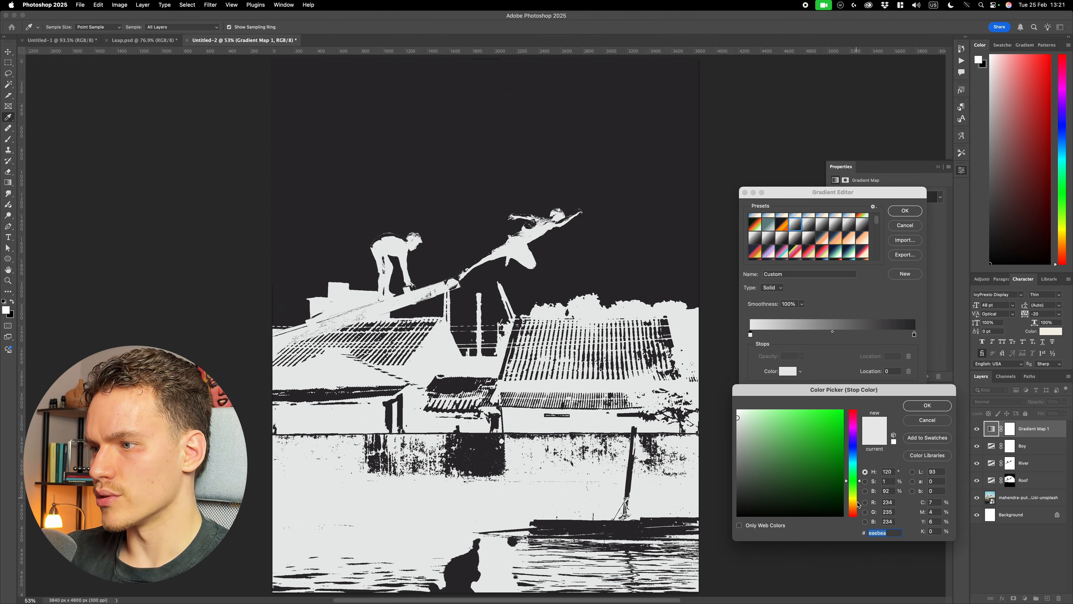
{"action": "left_click_drag", "start_coordinate": [858, 505], "coordinate": [856, 507]}
{"action": "left_click", "coordinate": [741, 413]}
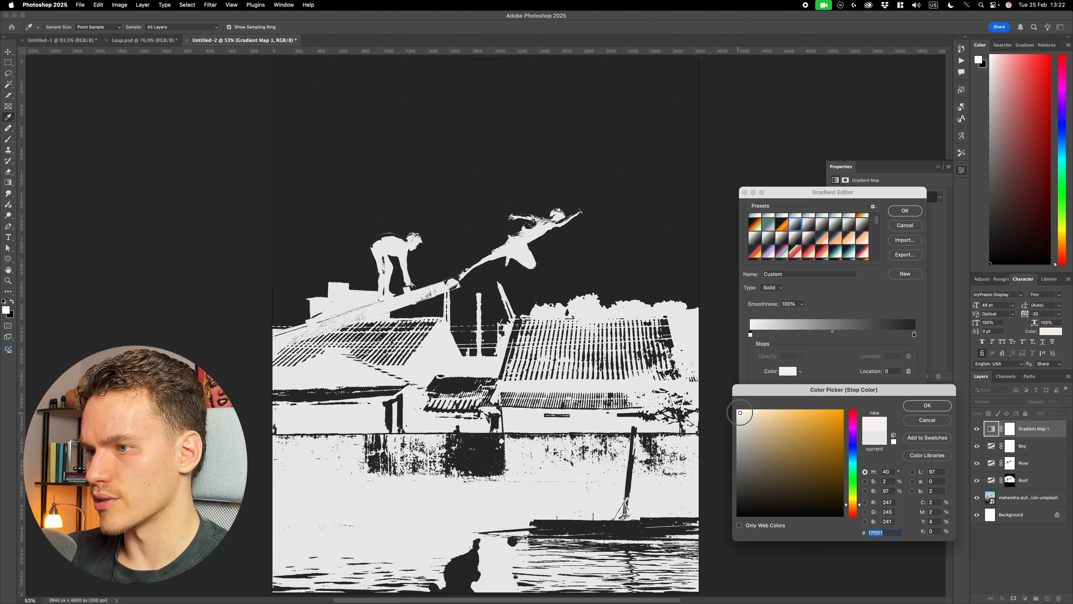
{"action": "left_click_drag", "start_coordinate": [740, 412], "coordinate": [738, 410]}
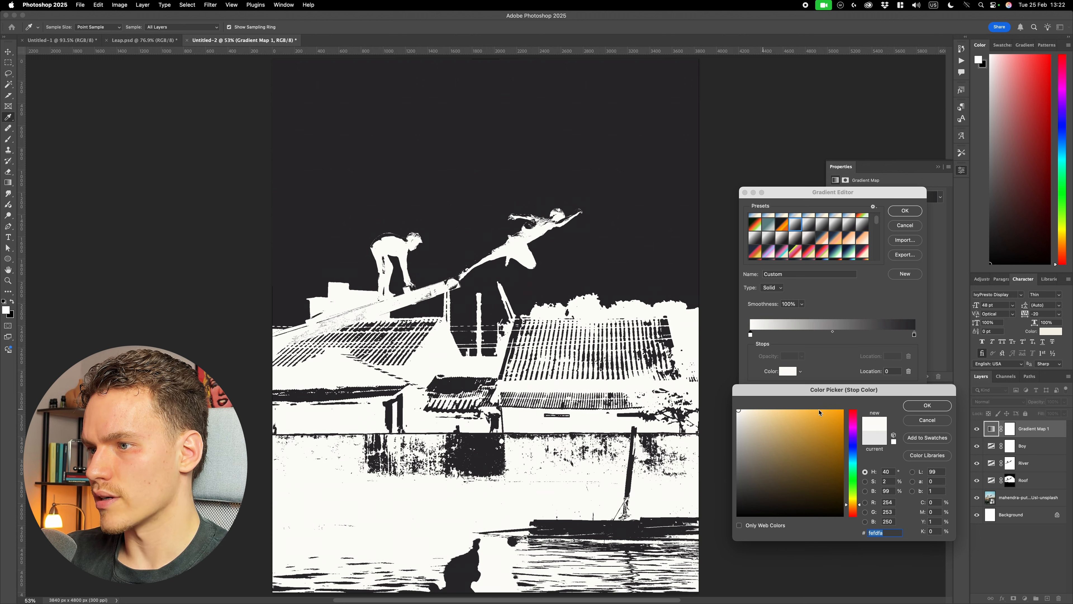
{"action": "left_click", "coordinate": [928, 406]}
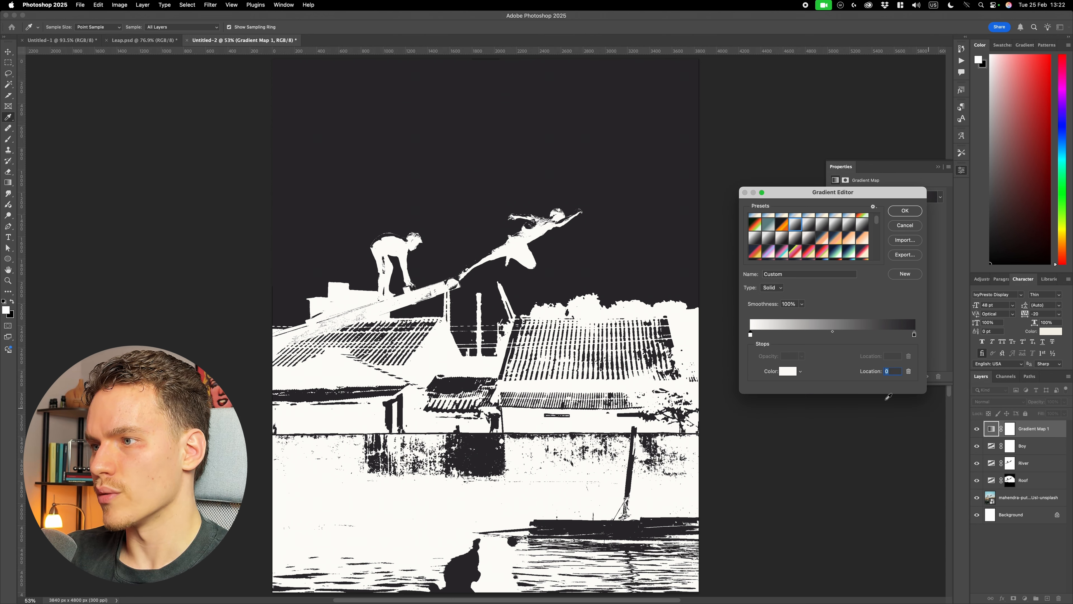
{"action": "left_click", "coordinate": [905, 211]}
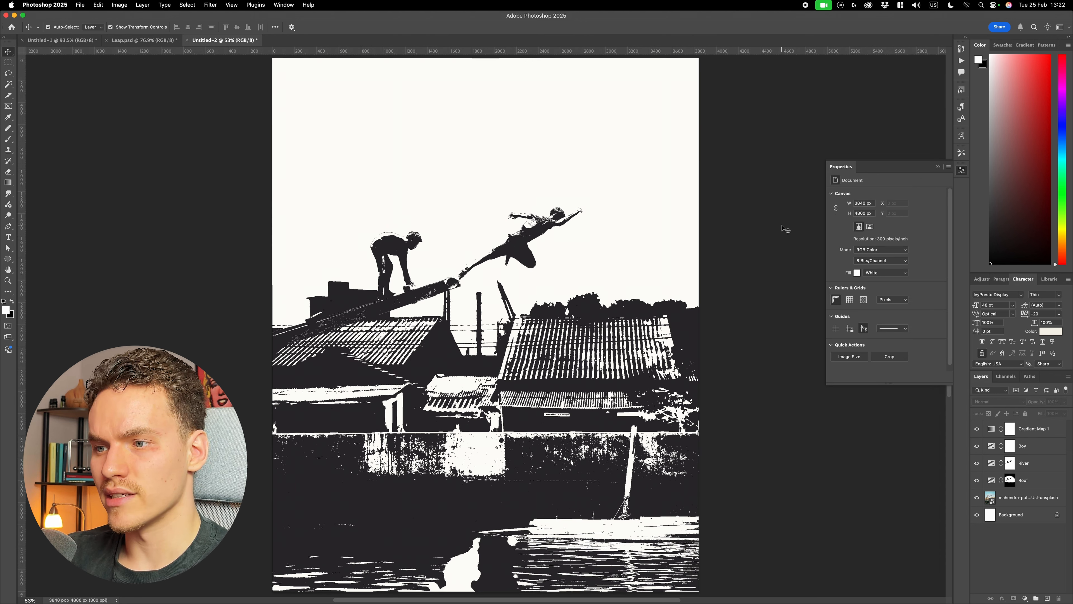
- Toggle the Gradient Map 1 layer's visibility to compare the image with and without the softened tones
{"action": "scroll", "coordinate": [568, 253], "scroll_direction": "up", "scroll_amount": 5}
{"action": "left_click", "coordinate": [976, 429]}
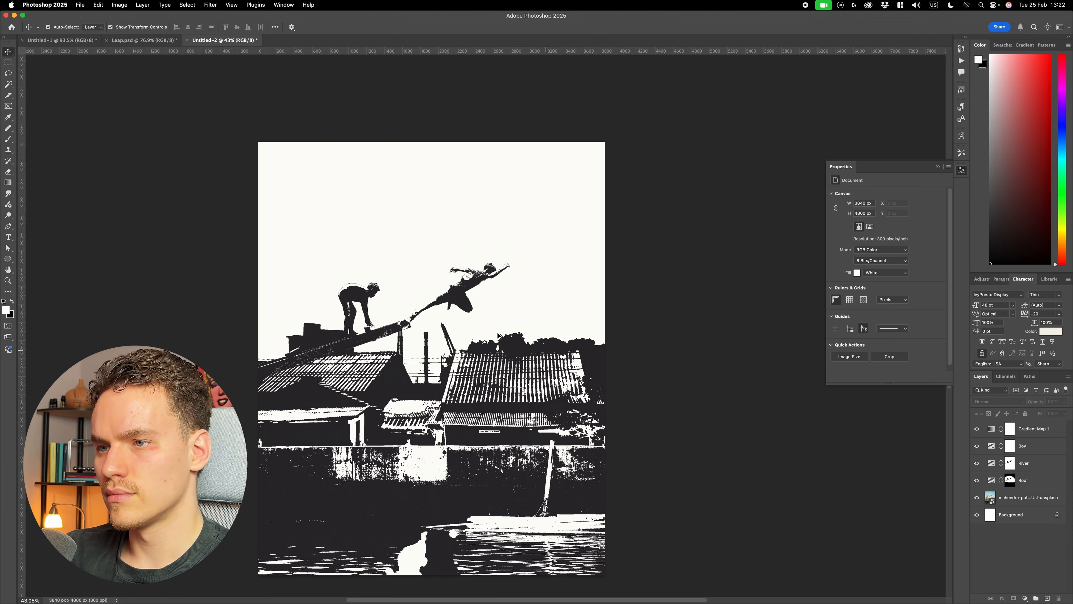
{"action": "scroll", "coordinate": [486, 322], "scroll_direction": "up", "scroll_amount": 2}
{"action": "scroll", "coordinate": [576, 325], "scroll_direction": "down", "scroll_amount": 1}
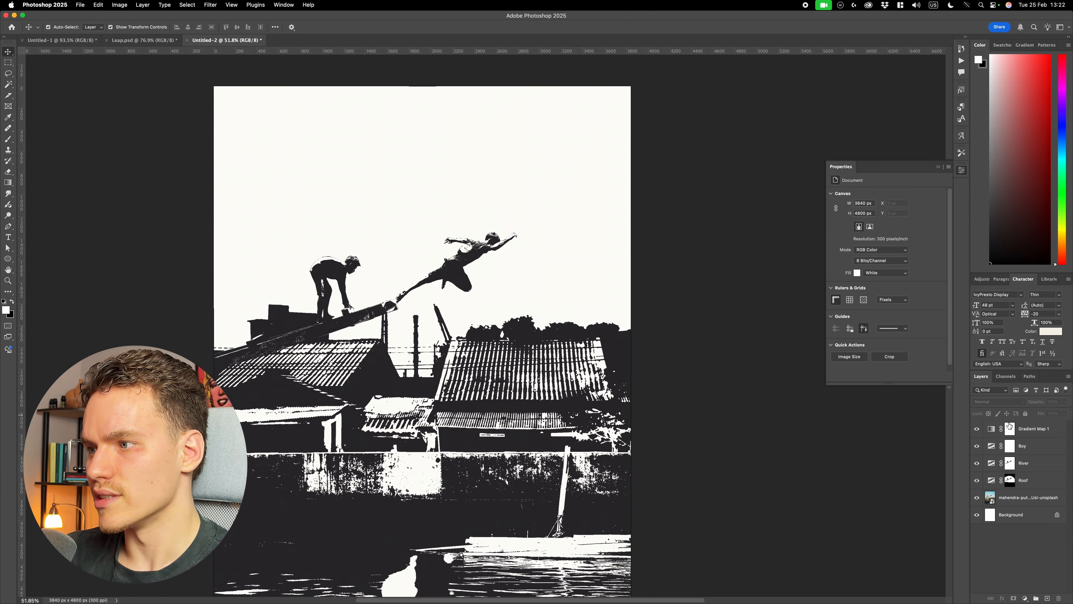
{"action": "left_click", "coordinate": [976, 428]}
{"action": "left_click", "coordinate": [977, 428]}
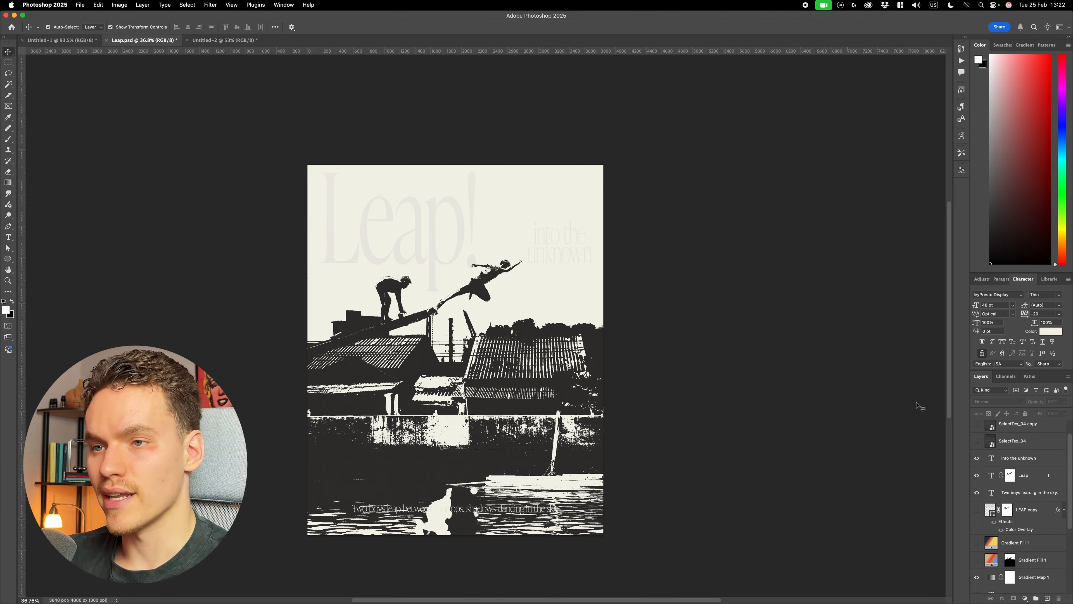
- In Leap.psd, show the masked Gradient Fill 1 layer and examine its radial gradient behind the boys and roofs
{"action": "left_click", "coordinate": [977, 560]}
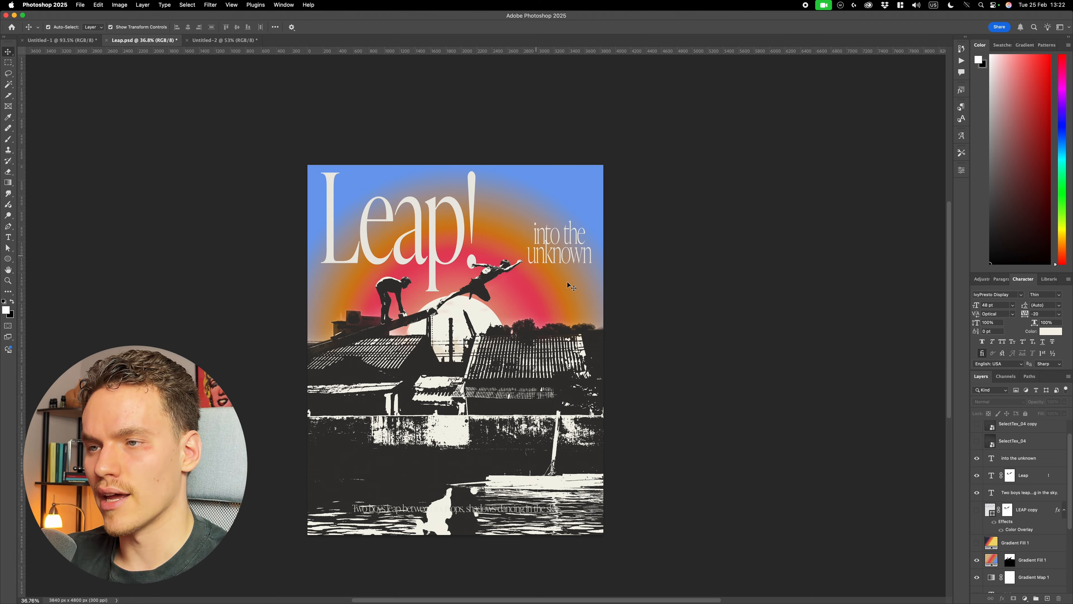
{"action": "scroll", "coordinate": [457, 246], "scroll_direction": "up", "scroll_amount": 2}
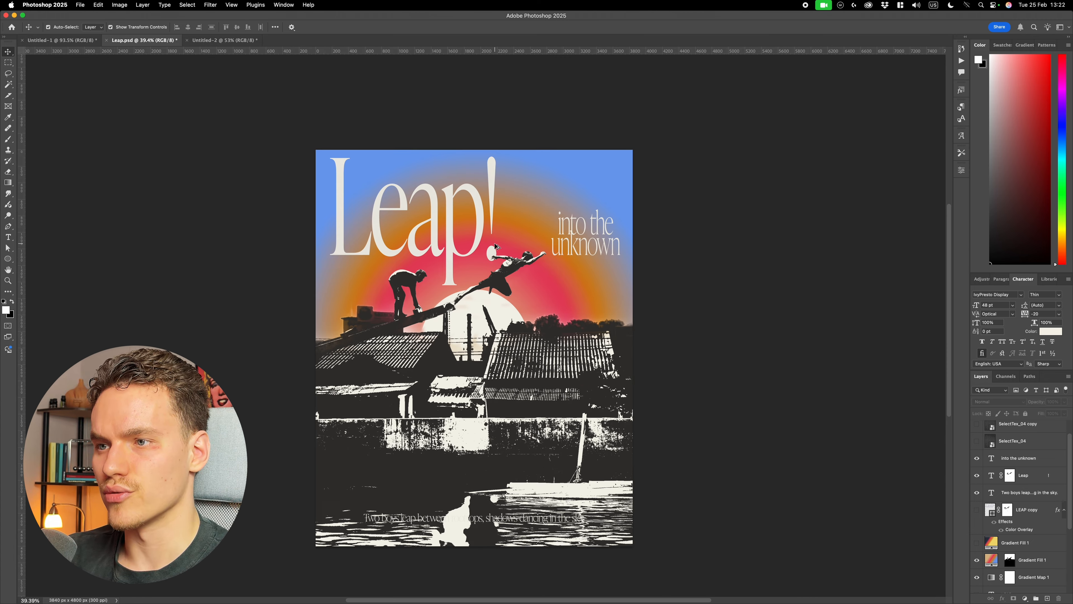
{"action": "scroll", "coordinate": [479, 321], "scroll_direction": "up", "scroll_amount": 10}
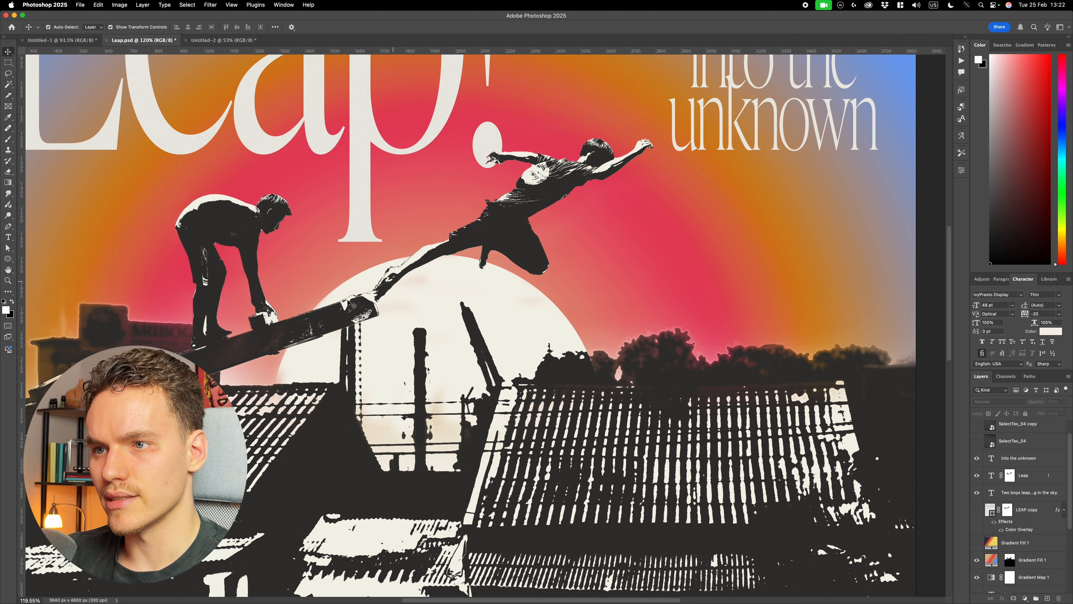
{"action": "scroll", "coordinate": [338, 338], "scroll_direction": "down", "scroll_amount": 8}
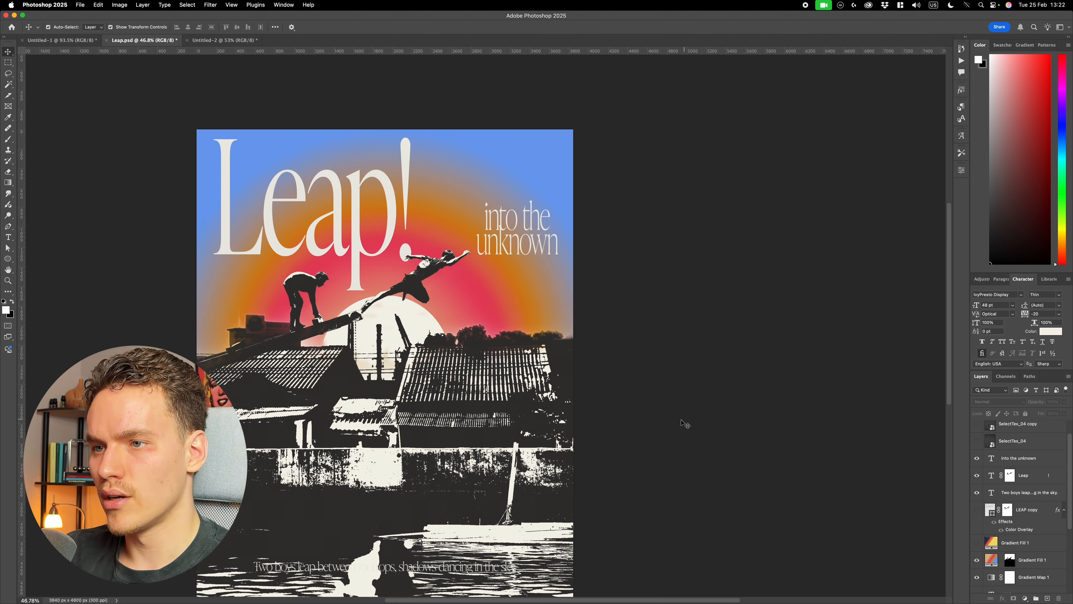
{"action": "scroll", "coordinate": [685, 424], "scroll_direction": "left", "scroll_amount": 5}
- Toggle both Gradient Fill 1 layers in Leap.psd to compare their effects and select the lower one's layer mask
{"action": "left_click", "coordinate": [977, 543]}
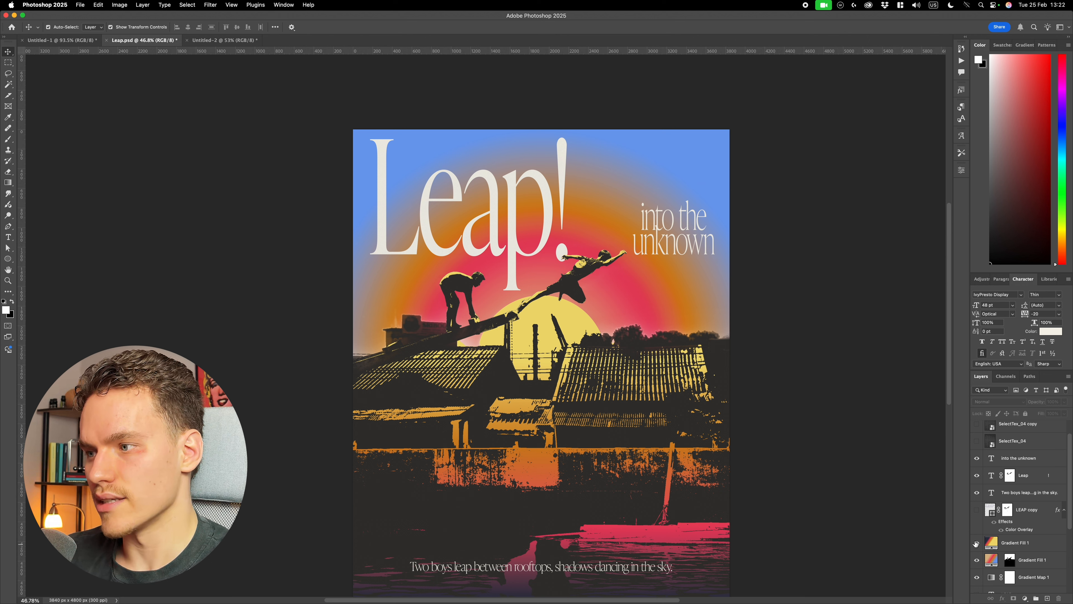
{"action": "left_click", "coordinate": [977, 543]}
{"action": "left_click", "coordinate": [1052, 562]}
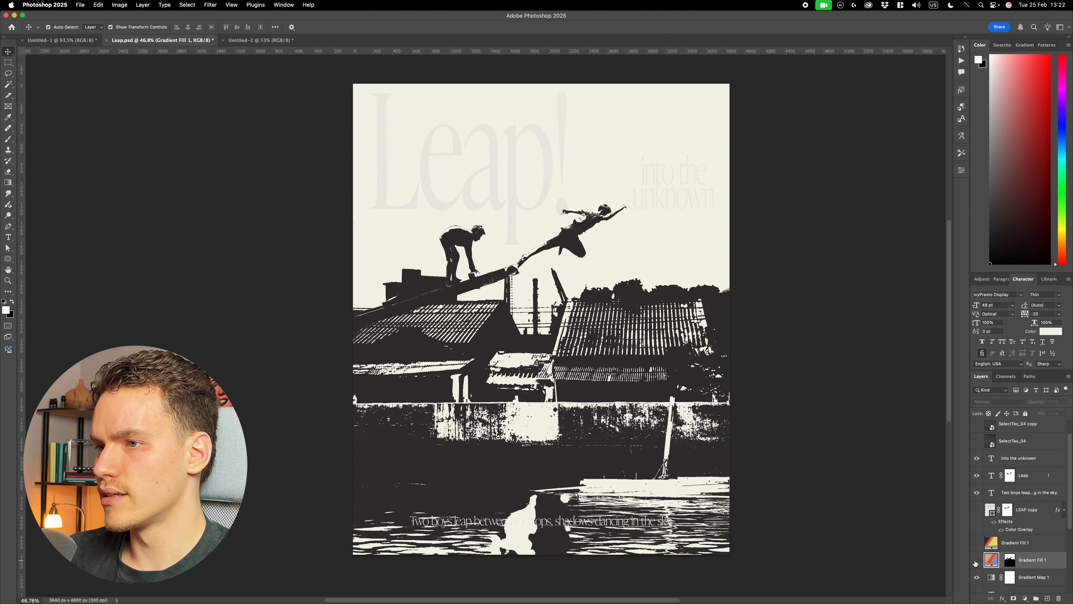
{"action": "left_click", "coordinate": [976, 562]}
{"action": "left_click", "coordinate": [1010, 561]}
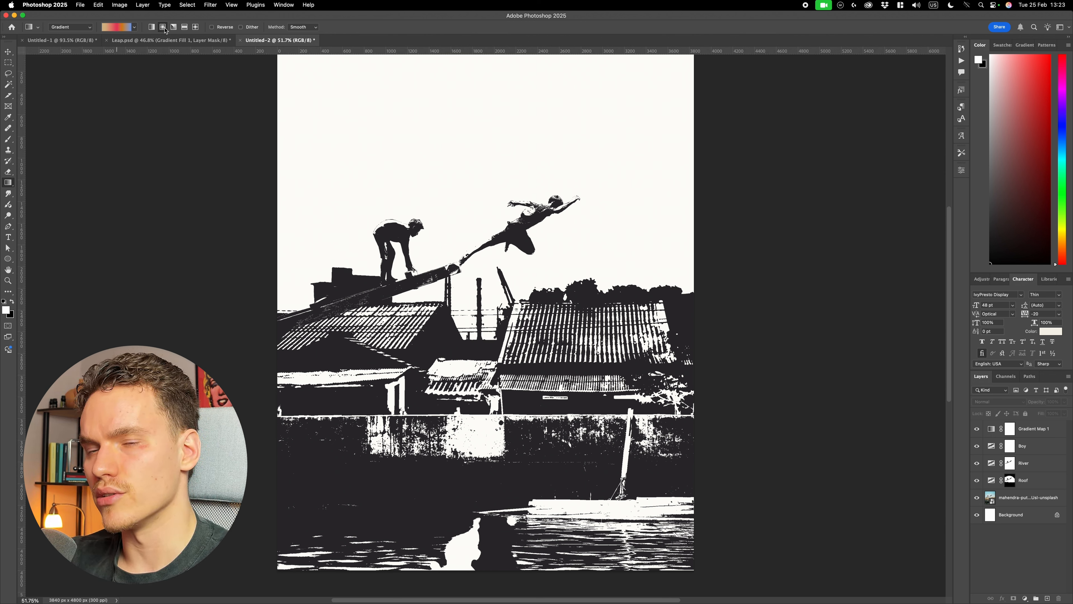
{"action": "left_click_drag", "start_coordinate": [534, 397], "coordinate": [524, 145]}
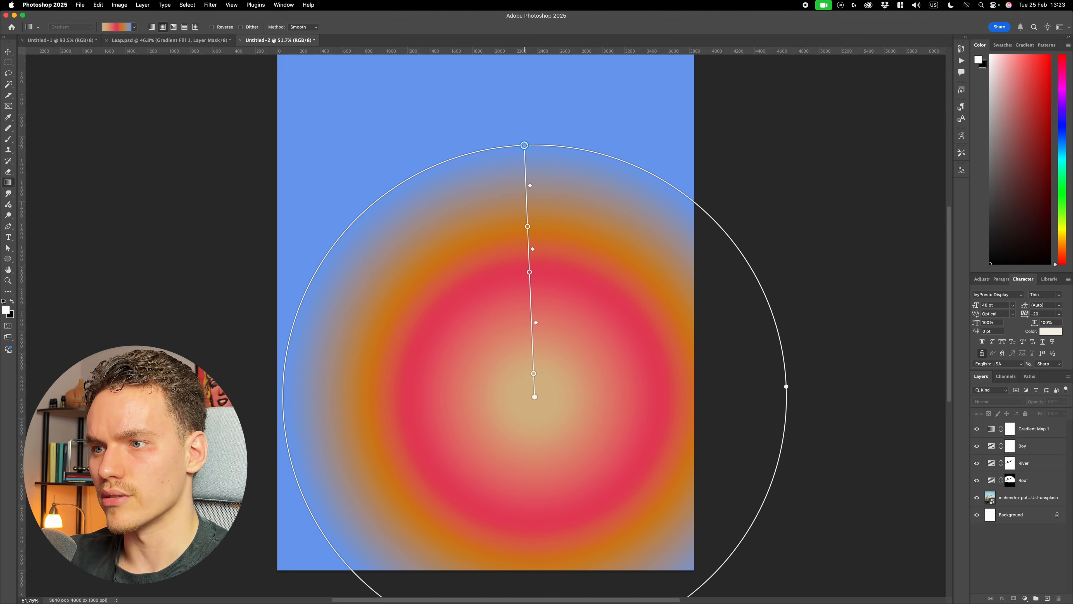
{"action": "key", "text": "super+z"}
{"action": "left_click", "coordinate": [126, 29]}
{"action": "left_click", "coordinate": [126, 30]}
{"action": "left_click", "coordinate": [125, 28]}
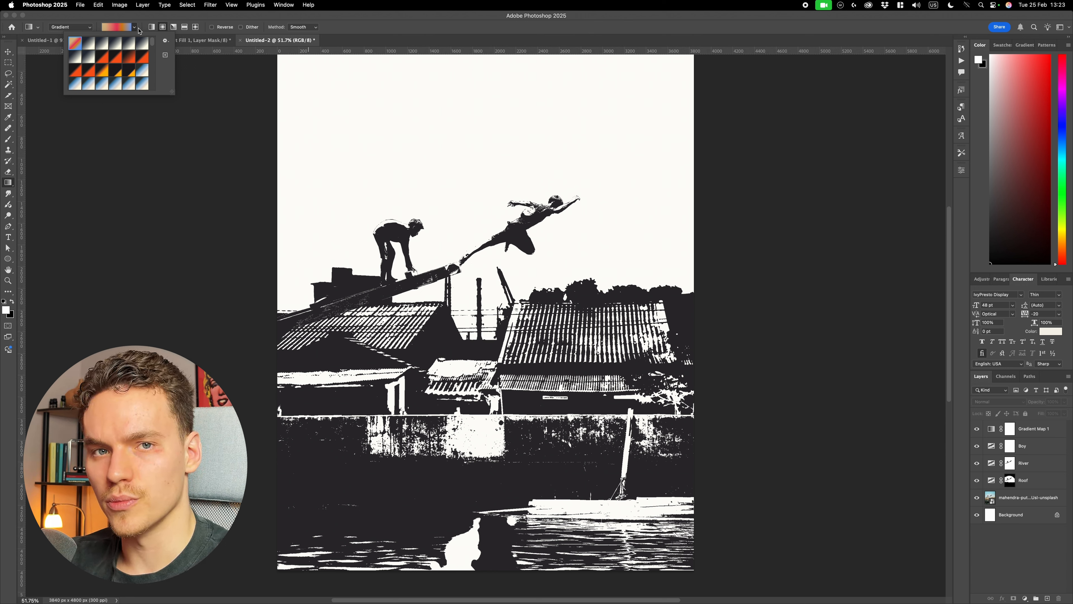
{"action": "left_click", "coordinate": [139, 31]}
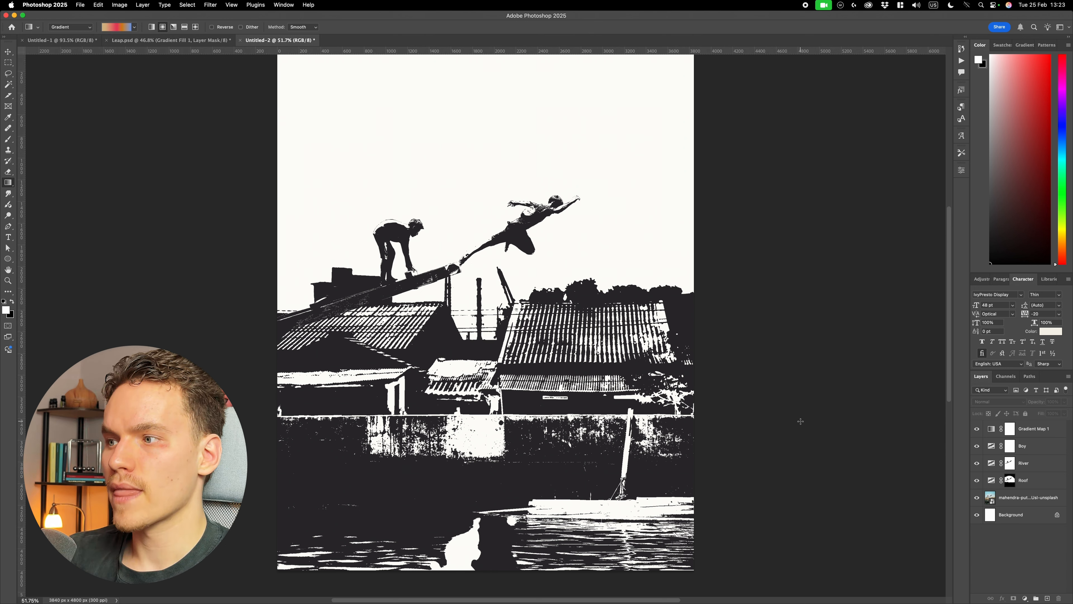
{"action": "key", "text": "v"}
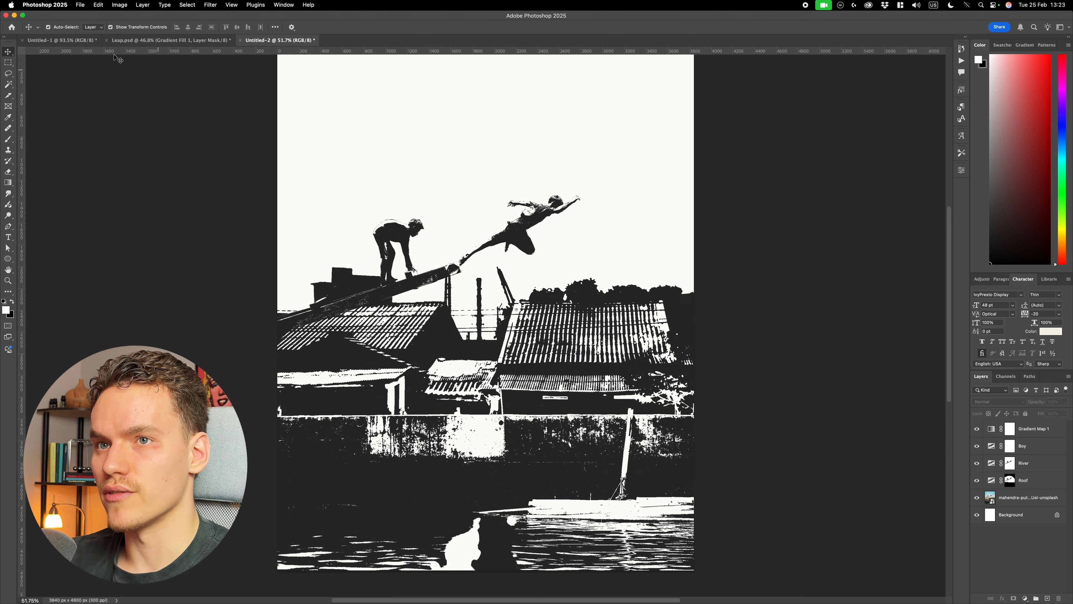
{"action": "key", "text": "g"}
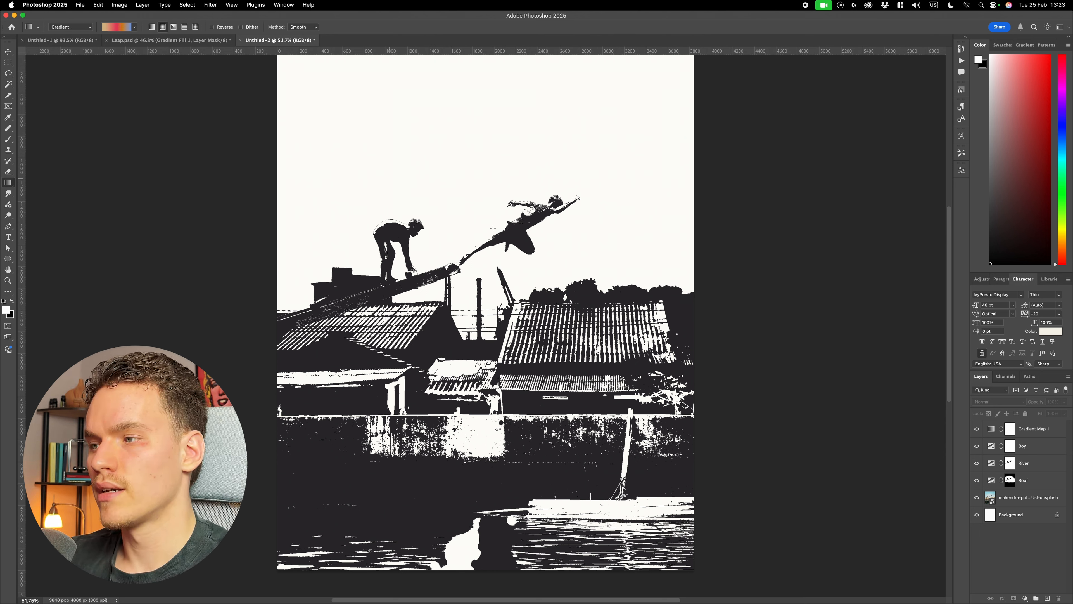
- Add a second Gradient Map layer above Gradient Map 1 in Untitled-2 and load the tan, red, orange and blue preset
{"action": "left_click", "coordinate": [1025, 598]}
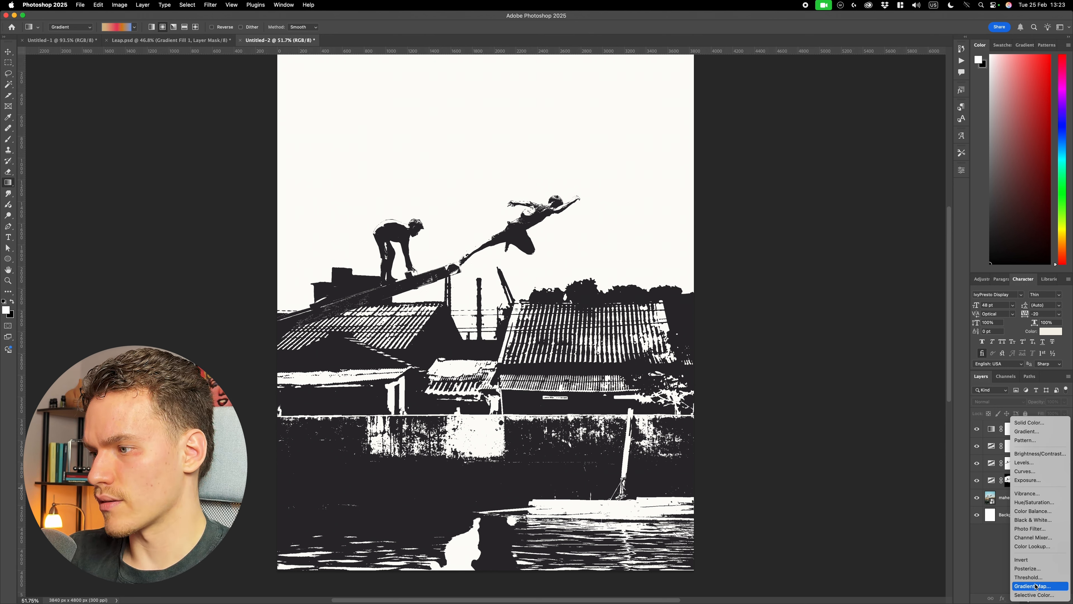
{"action": "left_click", "coordinate": [1035, 586]}
{"action": "left_click", "coordinate": [992, 429]}
{"action": "left_click", "coordinate": [883, 197]}
{"action": "left_click", "coordinate": [437, 245]}
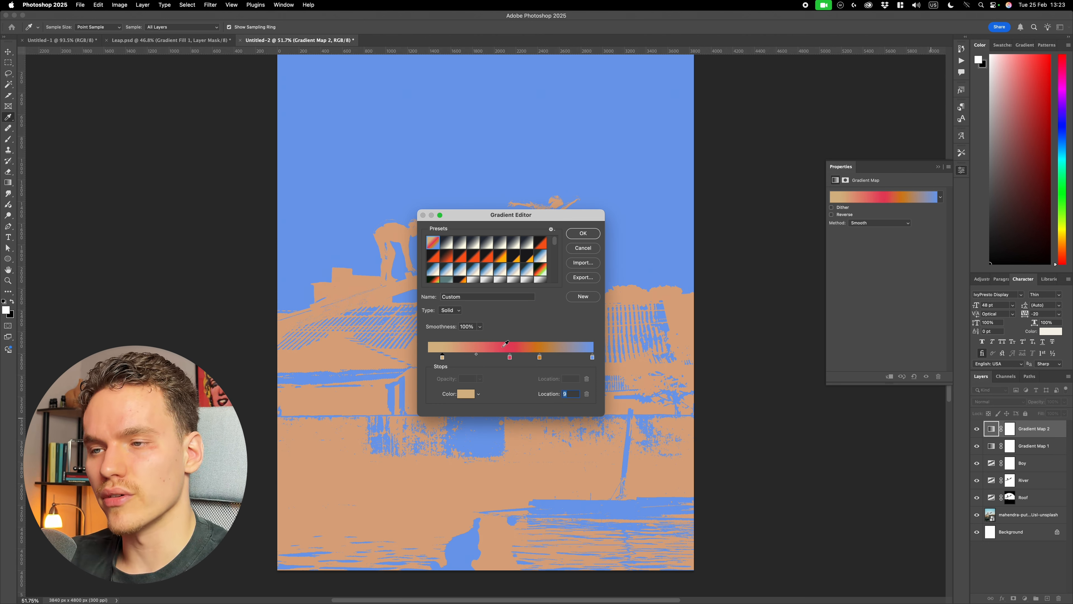
- Change the tan color stop at location 9 of the new Gradient Map to the bright orange ffc261
{"action": "double_click", "coordinate": [443, 359]}
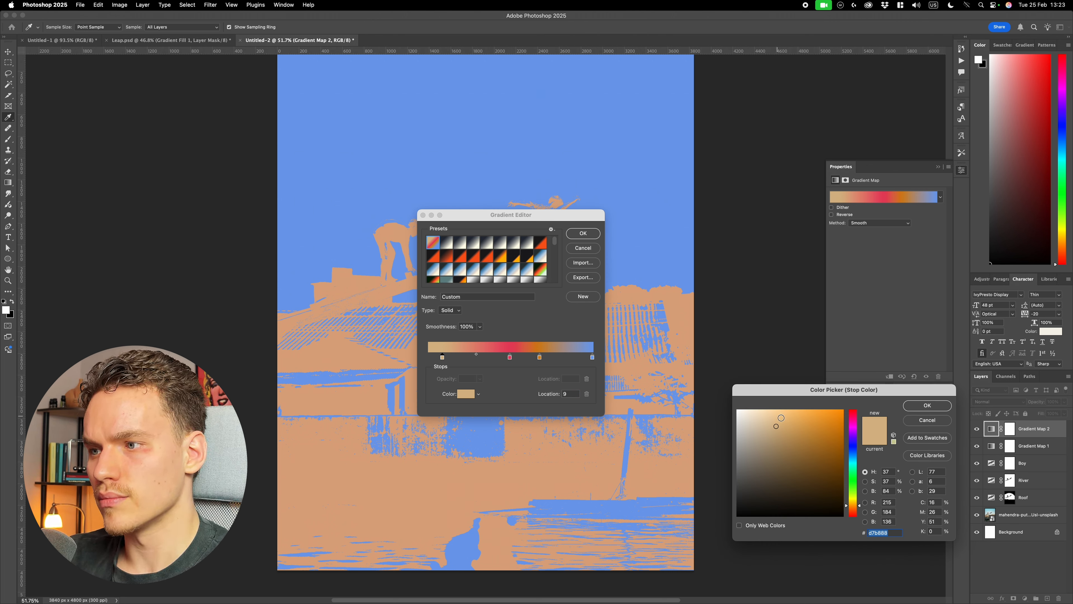
{"action": "left_click_drag", "start_coordinate": [789, 417], "coordinate": [804, 409]}
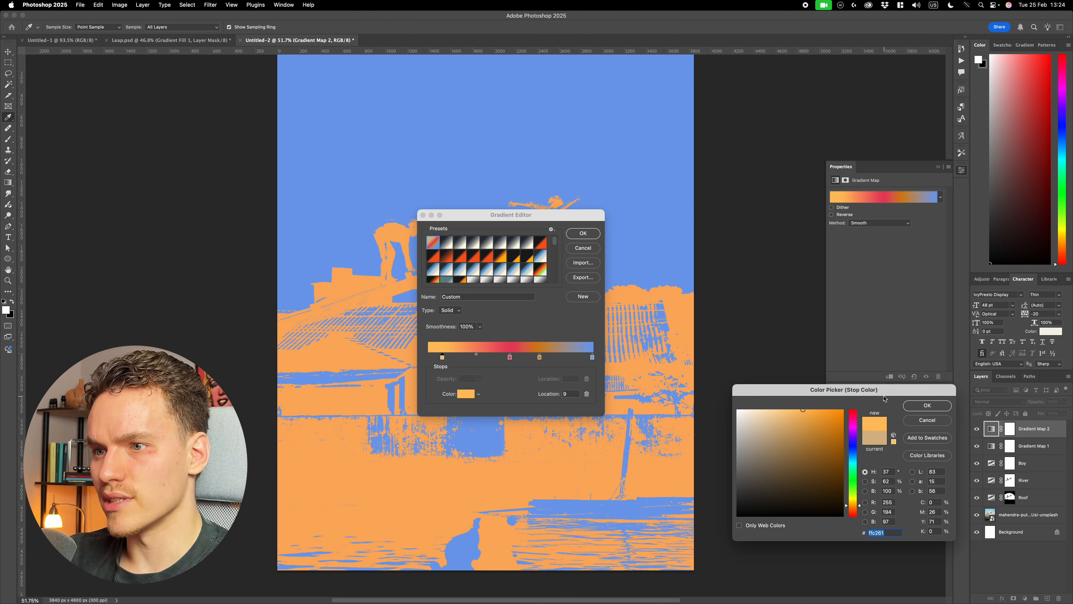
{"action": "left_click", "coordinate": [927, 405]}
- Check the colors of the pink and orange stops, keep them, and save the edited gradient as a new preset
{"action": "double_click", "coordinate": [510, 357]}
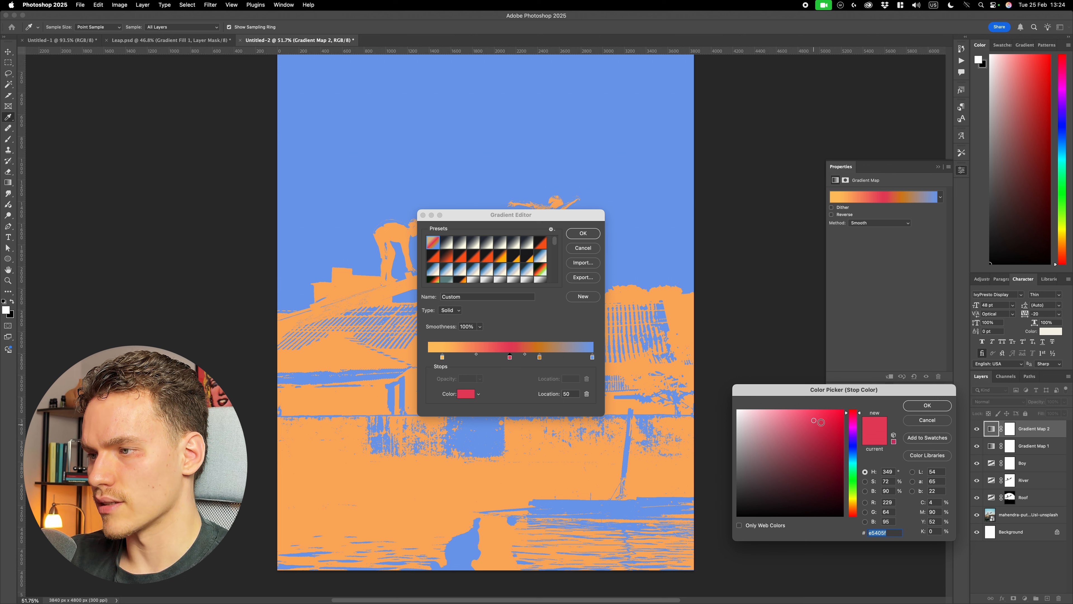
{"action": "left_click", "coordinate": [922, 405]}
{"action": "left_click", "coordinate": [540, 358]}
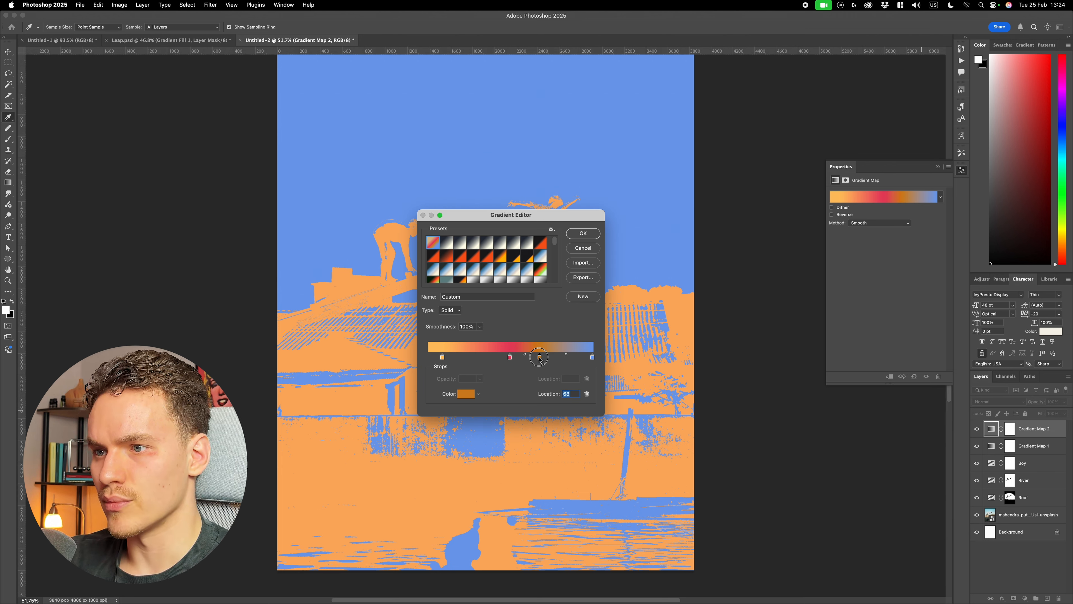
{"action": "double_click", "coordinate": [540, 357]}
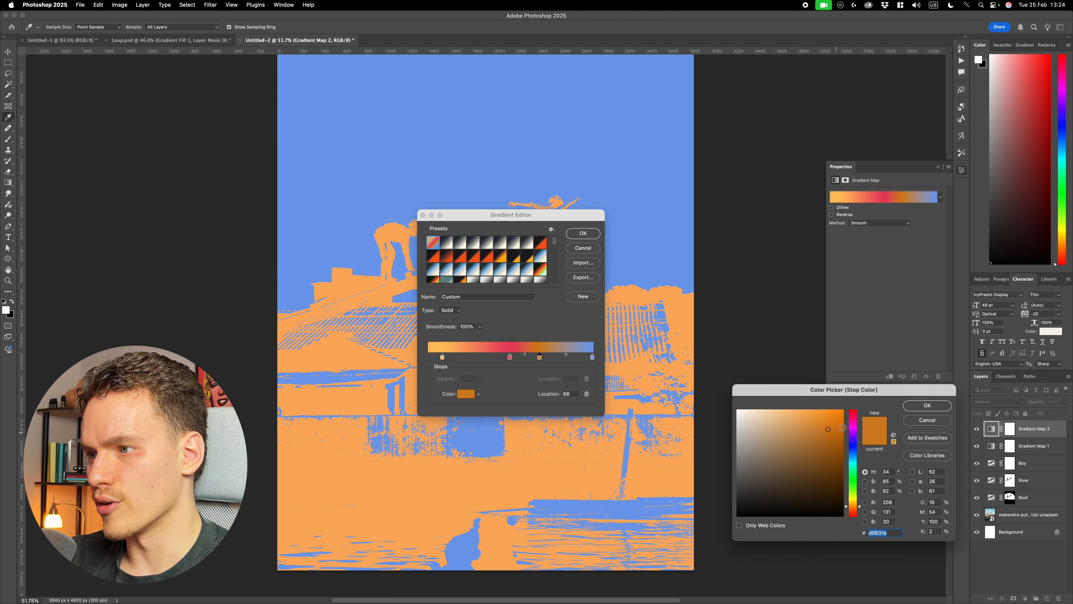
{"action": "left_click", "coordinate": [928, 405]}
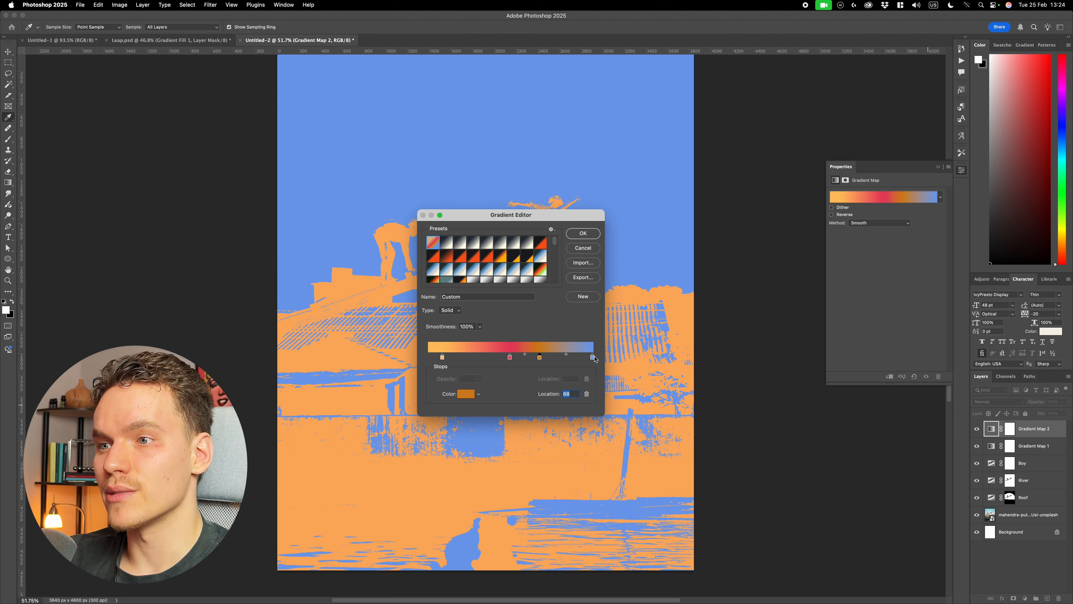
{"action": "left_click", "coordinate": [587, 301]}
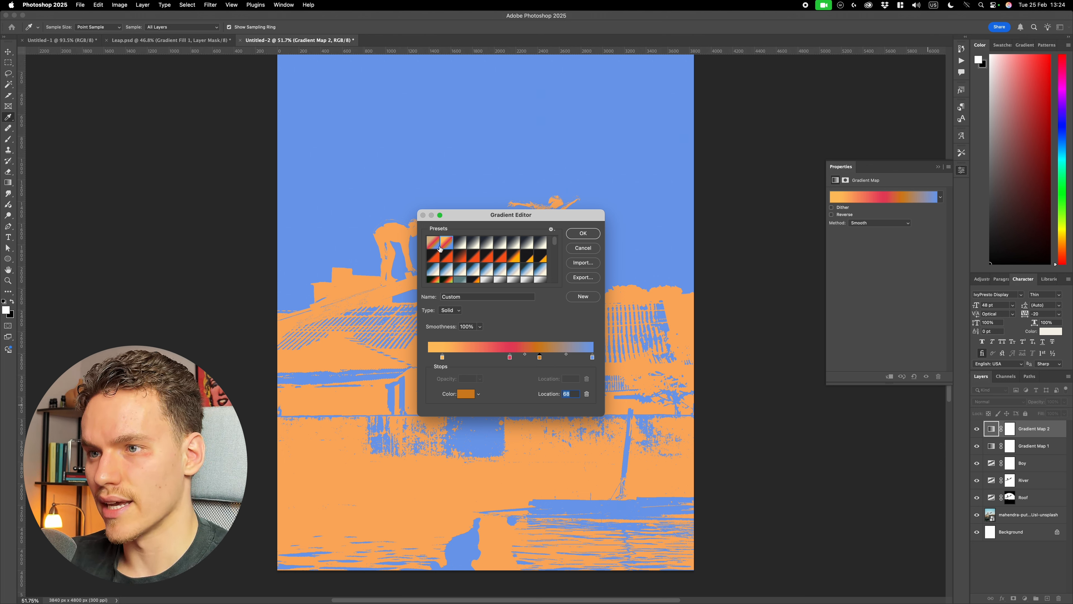
- Accept the gradient edit, delete the Gradient Map 2 layer and collapse its properties
{"action": "key", "text": "Return"}
{"action": "key", "text": "BackSpace"}
{"action": "left_click", "coordinate": [938, 167]}
{"action": "scroll", "coordinate": [494, 320], "scroll_direction": "up", "scroll_amount": 1}
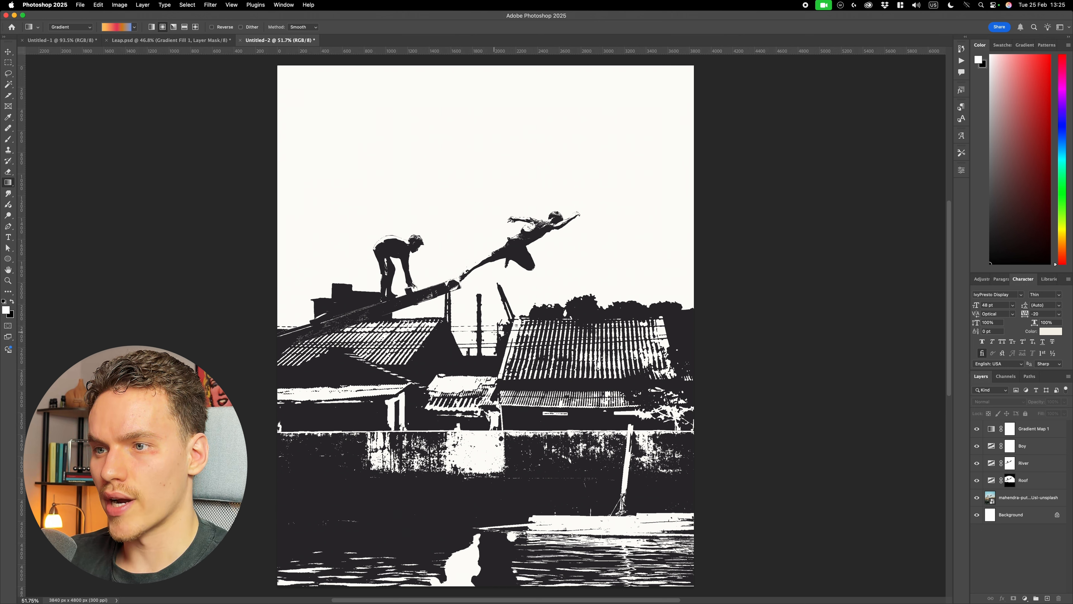
- Draw a radial gradient fill with the saved preset from the middle of the poster up past its upper edge, and hide that layer
{"action": "left_click_drag", "start_coordinate": [491, 330], "coordinate": [491, 57]}
{"action": "key", "text": "v"}
{"action": "left_click", "coordinate": [820, 297]}
{"action": "left_click", "coordinate": [976, 429]}
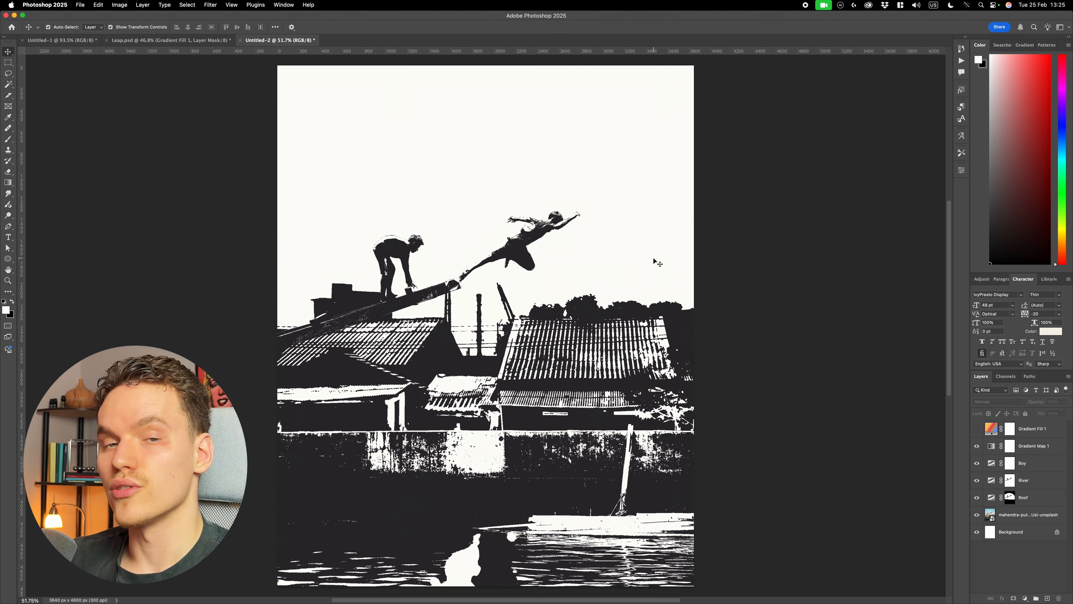
- Select the sky on the mahendra photo layer and inspect the selection edge around the boys and roofs
{"action": "left_click", "coordinate": [1043, 518]}
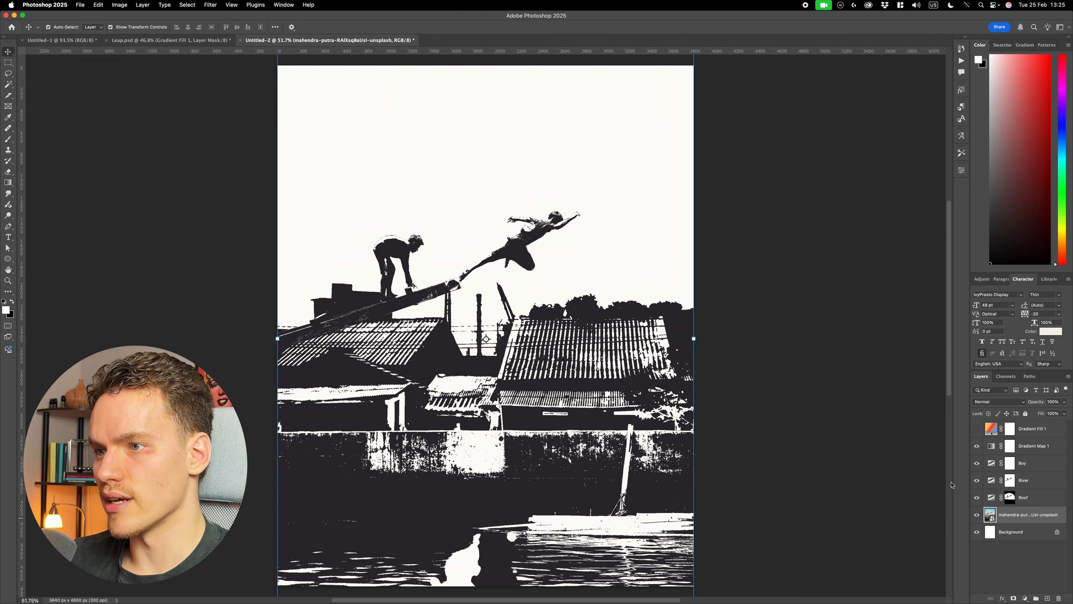
{"action": "left_click", "coordinate": [187, 5]}
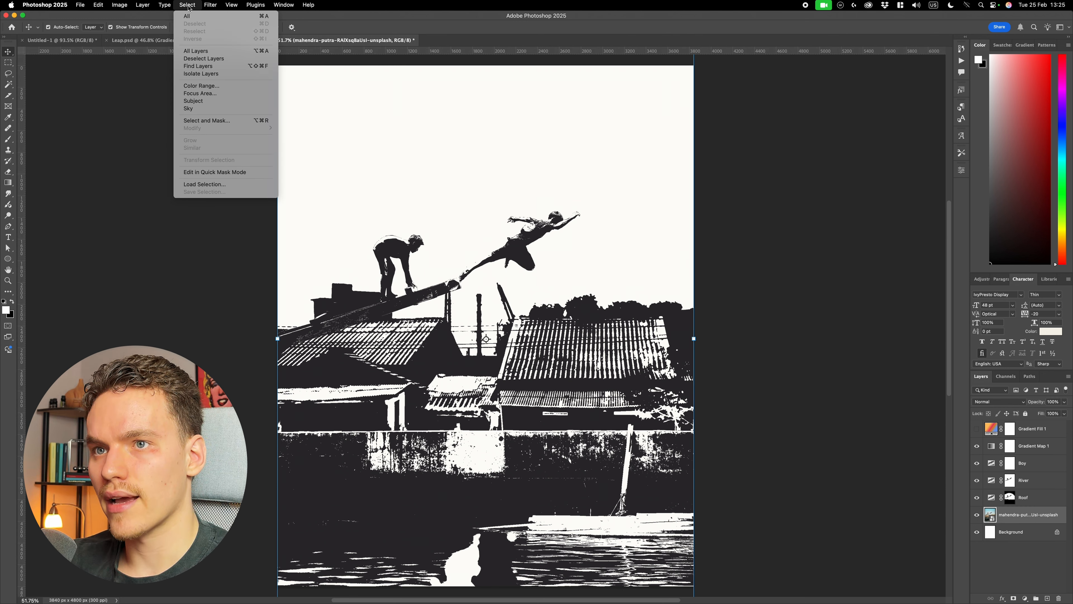
{"action": "left_click", "coordinate": [211, 109]}
{"action": "scroll", "coordinate": [489, 249], "scroll_direction": "up", "scroll_amount": 3}
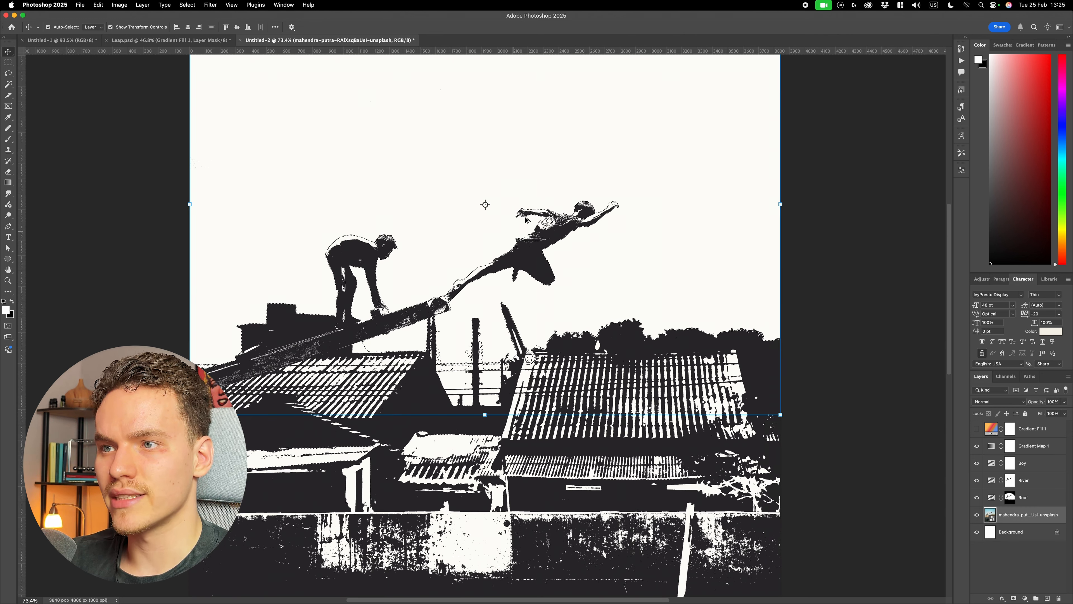
{"action": "scroll", "coordinate": [467, 263], "scroll_direction": "up", "scroll_amount": 3}
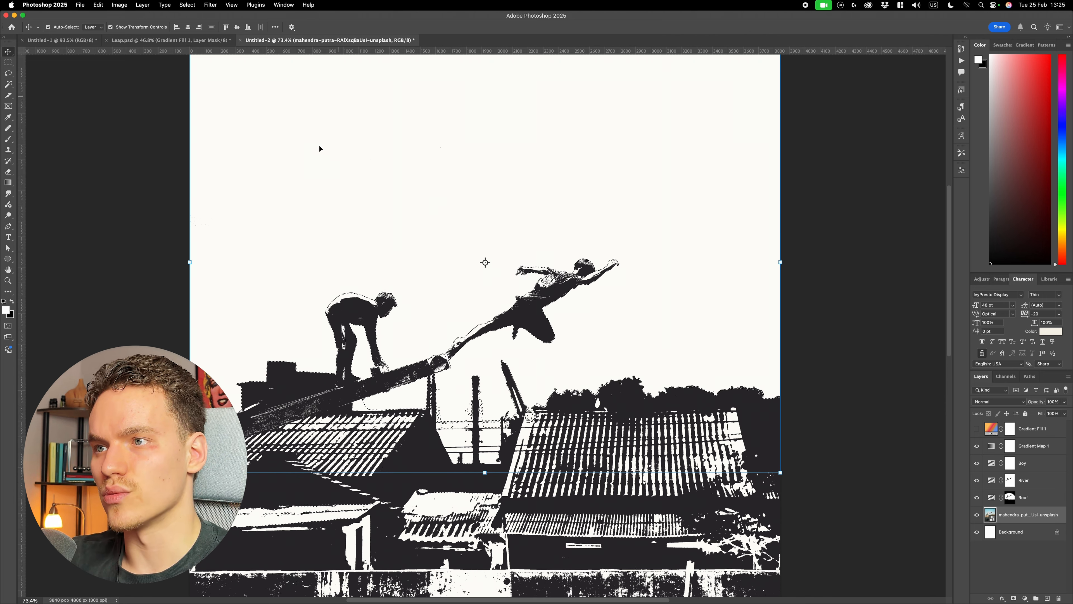
{"action": "scroll", "coordinate": [382, 403], "scroll_direction": "up", "scroll_amount": 5}
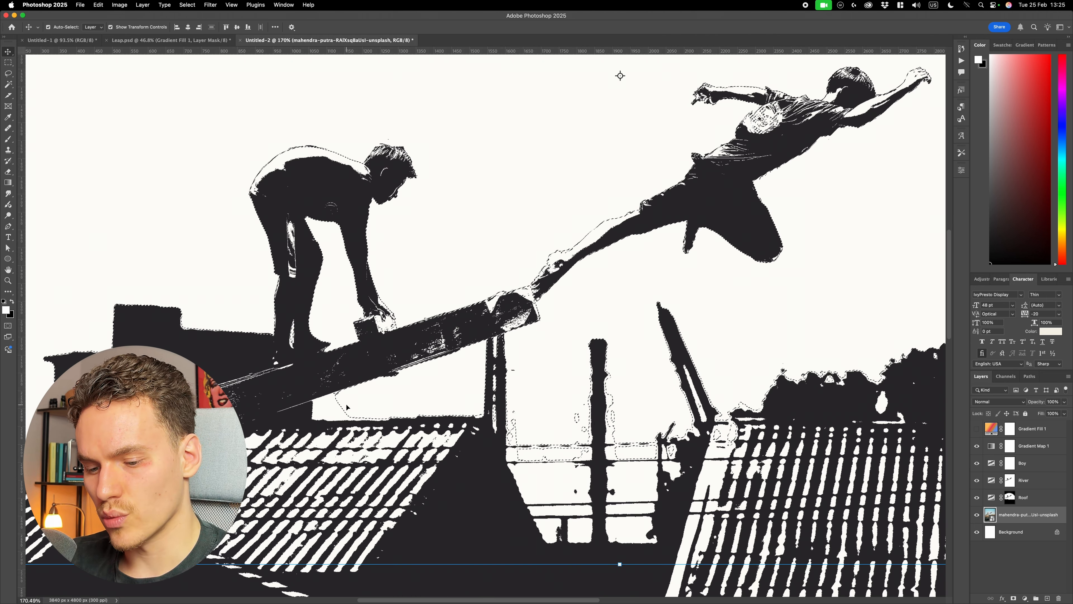
{"action": "key", "text": "w"}
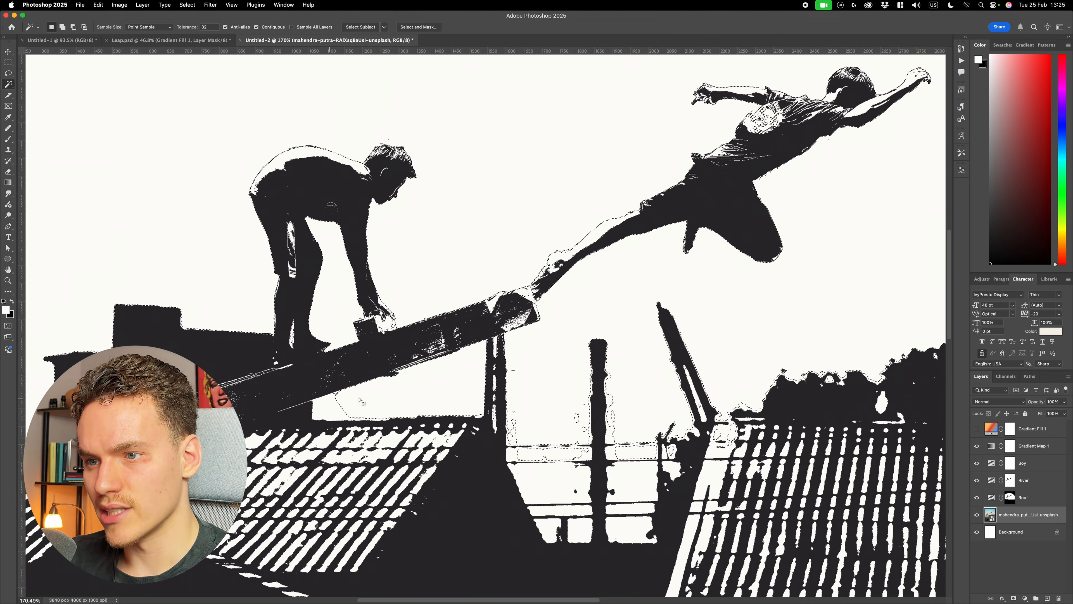
{"action": "scroll", "coordinate": [401, 211], "scroll_direction": "down", "scroll_amount": 3}
- Add a new layer above the photo, fill the sky selection on it with black, and deselect
{"action": "left_click", "coordinate": [1047, 598]}
{"action": "scroll", "coordinate": [672, 506], "scroll_direction": "down", "scroll_amount": 5}
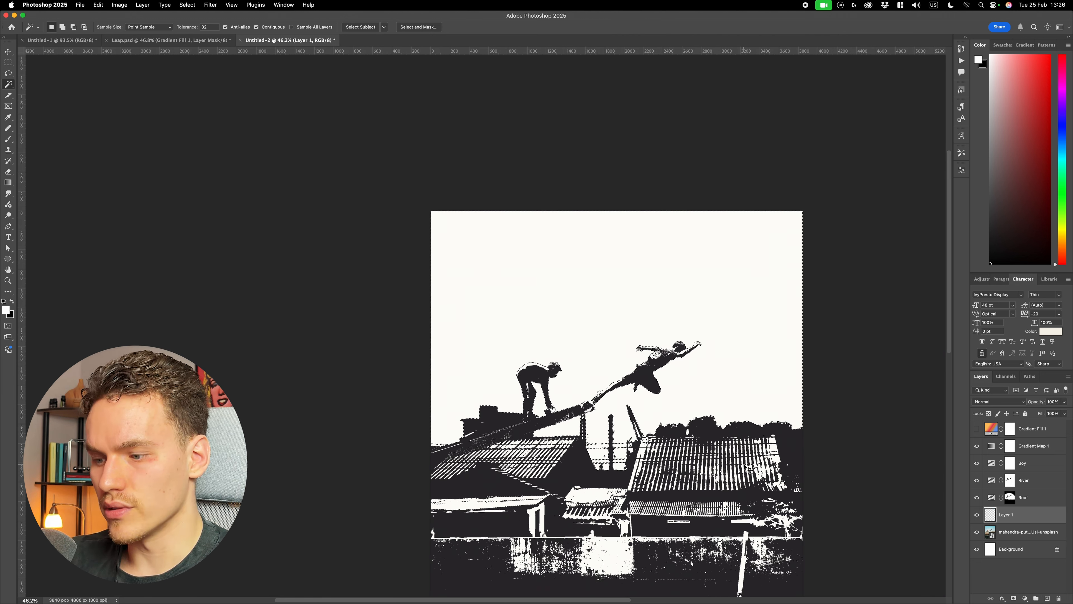
{"action": "key", "text": "super+BackSpace"}
{"action": "key", "text": "super+d"}
{"action": "key", "text": "v"}
{"action": "scroll", "coordinate": [863, 452], "scroll_direction": "down", "scroll_amount": 3}
{"action": "left_click", "coordinate": [863, 450]}
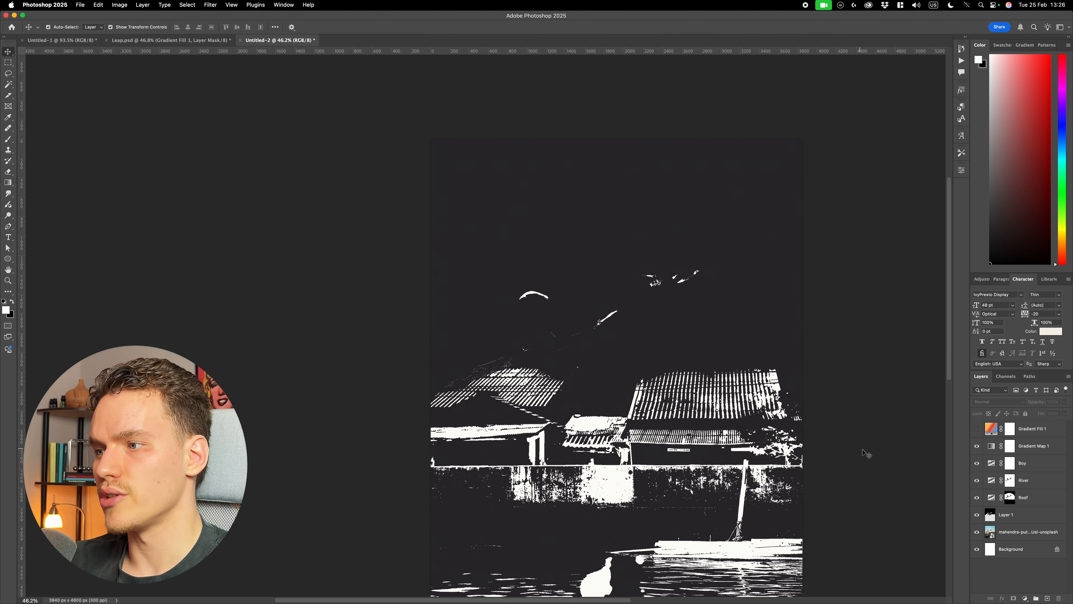
- Rename the black sky layer MASK and hide it
{"action": "left_click", "coordinate": [990, 517], "text": "super"}
{"action": "double_click", "coordinate": [1006, 514]}
{"action": "type", "text": "MASK"}
{"action": "key", "text": "Return"}
{"action": "left_click", "coordinate": [976, 515]}
- Show Gradient Fill 1, delete its blank mask, and replace it with a layer mask made from the sky selection
{"action": "left_click", "coordinate": [976, 429]}
{"action": "left_click", "coordinate": [1010, 429]}
{"action": "key", "text": "BackSpace"}
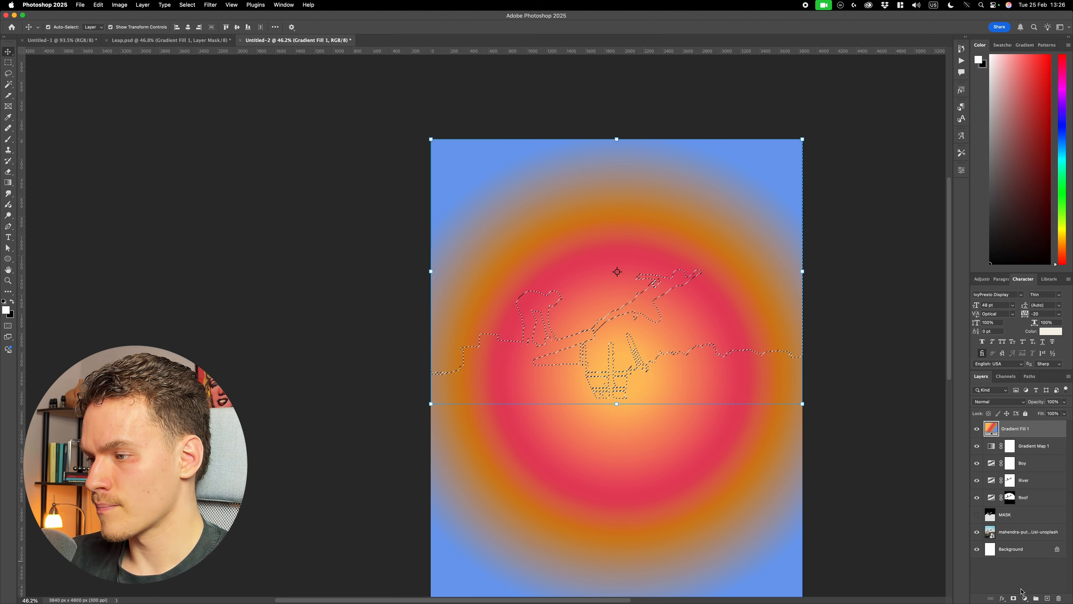
{"action": "left_click", "coordinate": [1014, 598]}
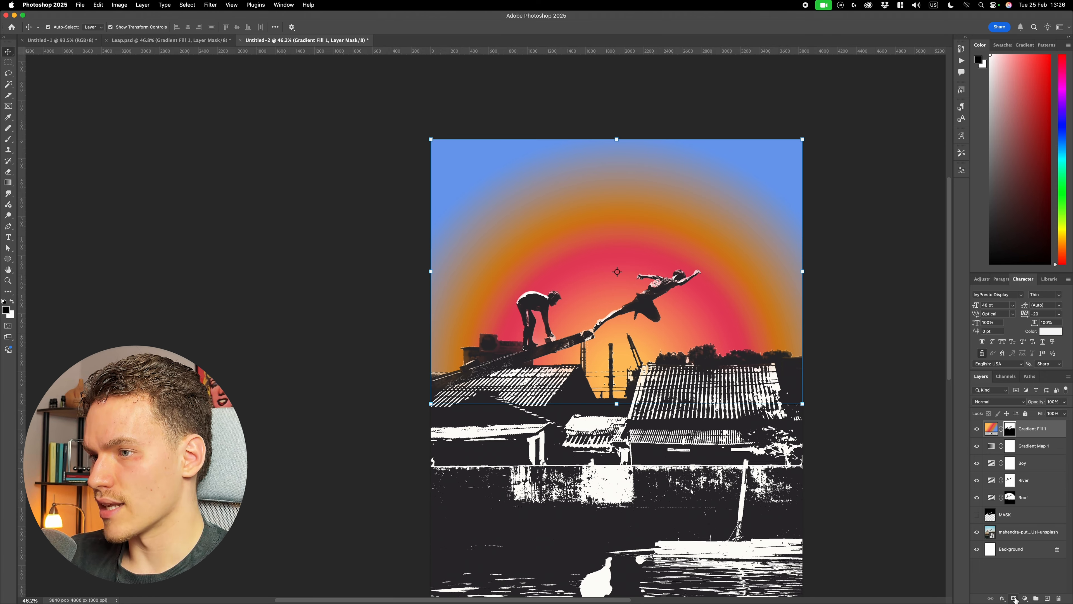
{"action": "left_click", "coordinate": [907, 470]}
{"action": "scroll", "coordinate": [905, 468], "scroll_direction": "down", "scroll_amount": 1}
{"action": "scroll", "coordinate": [904, 468], "scroll_direction": "down", "scroll_amount": 2}
{"action": "scroll", "coordinate": [651, 305], "scroll_direction": "right", "scroll_amount": 3}
{"action": "scroll", "coordinate": [651, 305], "scroll_direction": "right", "scroll_amount": 3}
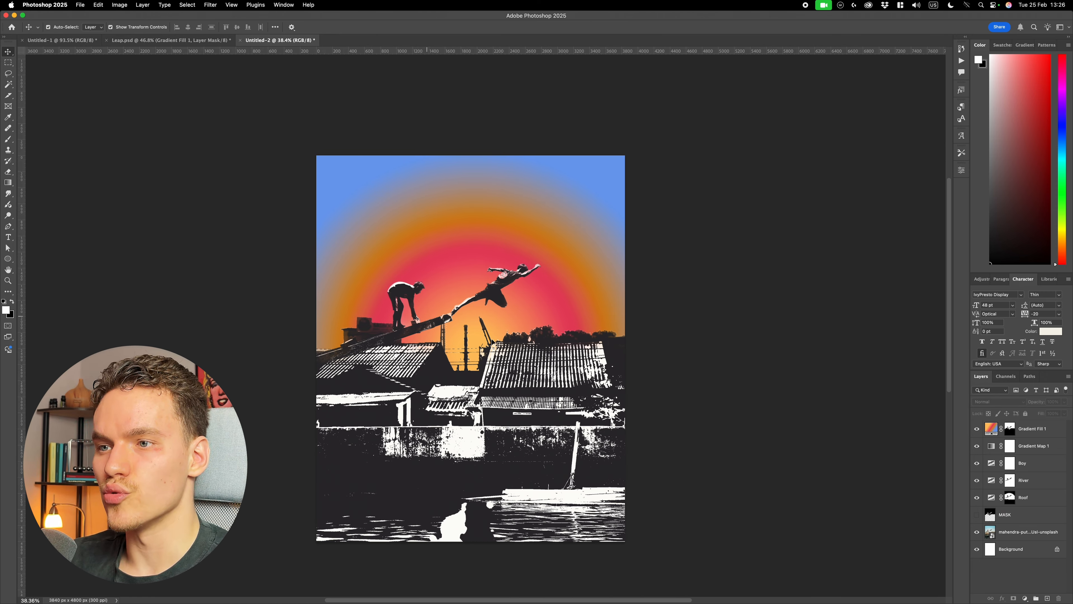
- Change the center stop color of Gradient Fill 1 to the bright yellow ffd52e
{"action": "left_click", "coordinate": [992, 429]}
{"action": "key", "text": "g"}
{"action": "scroll", "coordinate": [446, 264], "scroll_direction": "up", "scroll_amount": 5}
{"action": "double_click", "coordinate": [491, 340]}
{"action": "mouse_move", "coordinate": [845, 389]}
{"action": "left_mouse_down"}
{"action": "mouse_move", "coordinate": [630, 345]}
{"action": "mouse_move", "coordinate": [584, 364]}
{"action": "mouse_move", "coordinate": [618, 362]}
{"action": "mouse_move", "coordinate": [609, 355]}
{"action": "left_mouse_up"}
{"action": "left_click", "coordinate": [640, 459]}
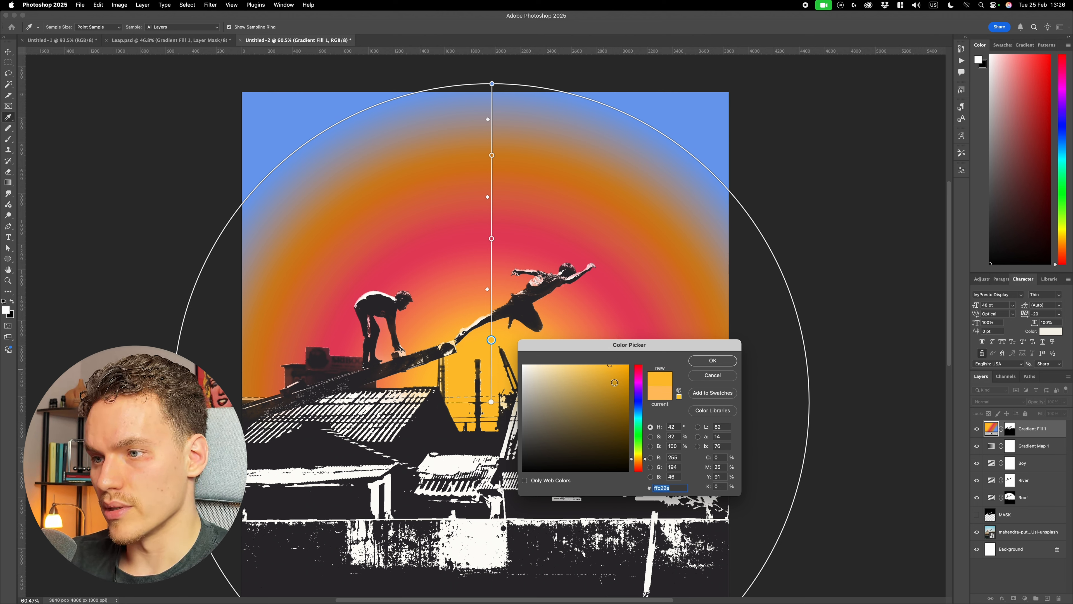
{"action": "left_click", "coordinate": [641, 458]}
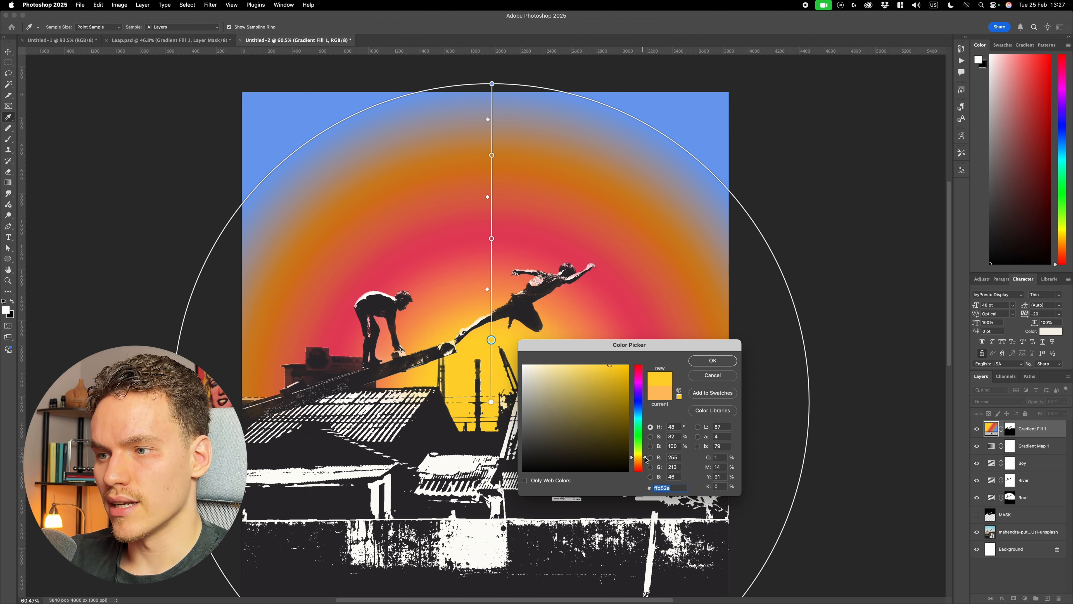
{"action": "left_click", "coordinate": [713, 360]}
- Move the yellow stop of the radial gradient outward and the pink stop inward to form a larger, crisper sun
{"action": "left_click_drag", "start_coordinate": [491, 340], "coordinate": [491, 321]}
{"action": "left_click_drag", "start_coordinate": [492, 239], "coordinate": [492, 273]}
{"action": "mouse_move", "coordinate": [491, 321]}
{"action": "left_mouse_down"}
{"action": "mouse_move", "coordinate": [492, 295]}
{"action": "mouse_move", "coordinate": [493, 319]}
{"action": "mouse_move", "coordinate": [493, 309]}
{"action": "left_mouse_up"}
{"action": "left_click_drag", "start_coordinate": [493, 273], "coordinate": [492, 262]}
{"action": "key", "text": "v"}
{"action": "left_click", "coordinate": [833, 210]}
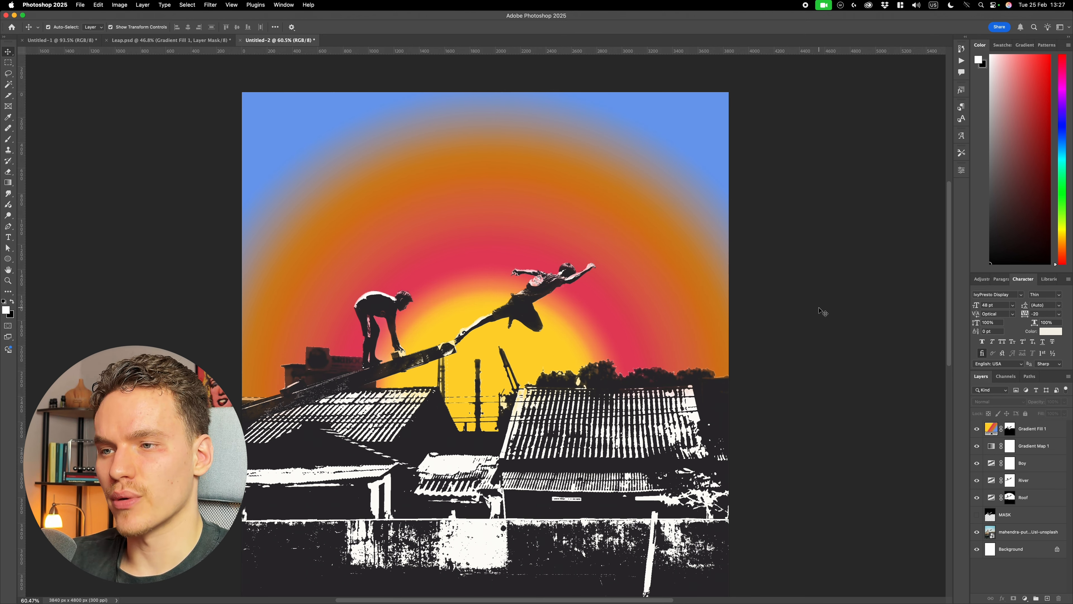
{"action": "scroll", "coordinate": [823, 312], "scroll_direction": "down", "scroll_amount": 10}
{"action": "scroll", "coordinate": [475, 325], "scroll_direction": "up", "scroll_amount": 10}
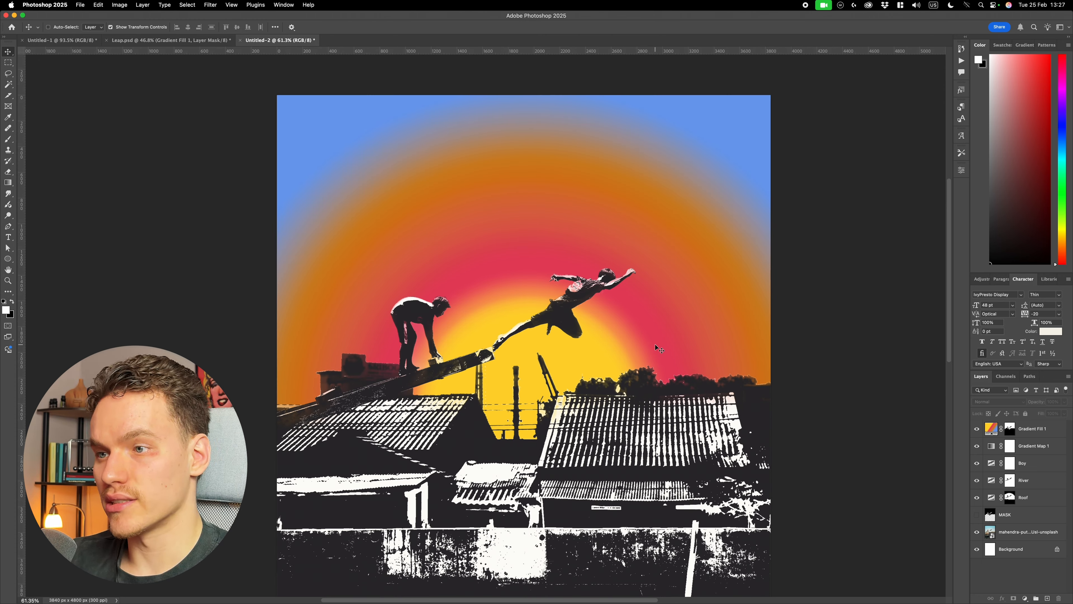
{"action": "scroll", "coordinate": [658, 348], "scroll_direction": "down", "scroll_amount": 1}
{"action": "scroll", "coordinate": [815, 323], "scroll_direction": "down", "scroll_amount": 1}
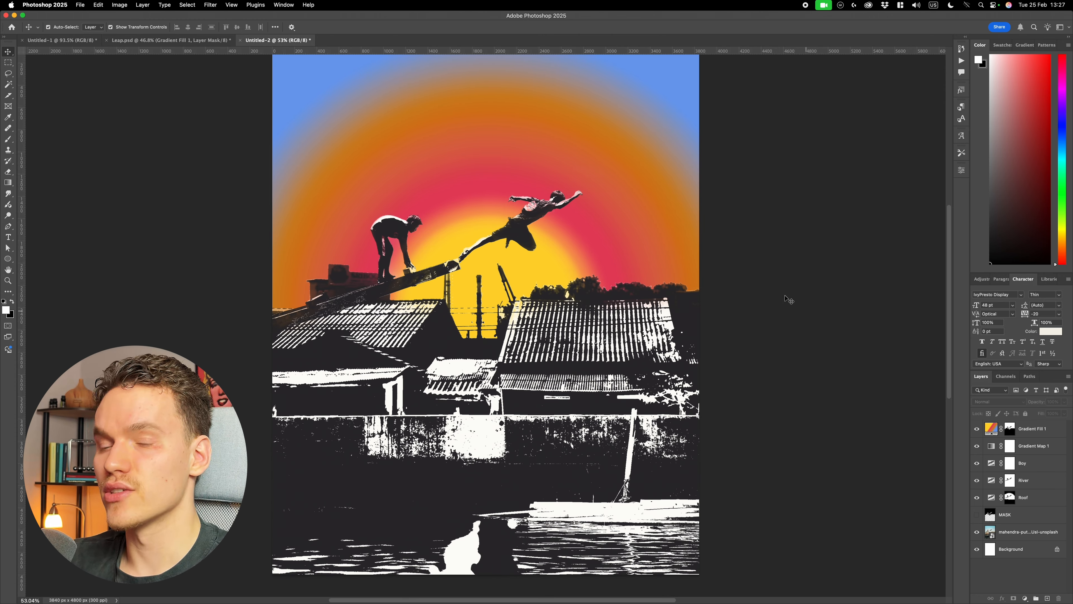
- In Leap.psd, show the upper Gradient Fill 1 layer and examine its effect and blend mode on the roofs and water
{"action": "left_click", "coordinate": [169, 40]}
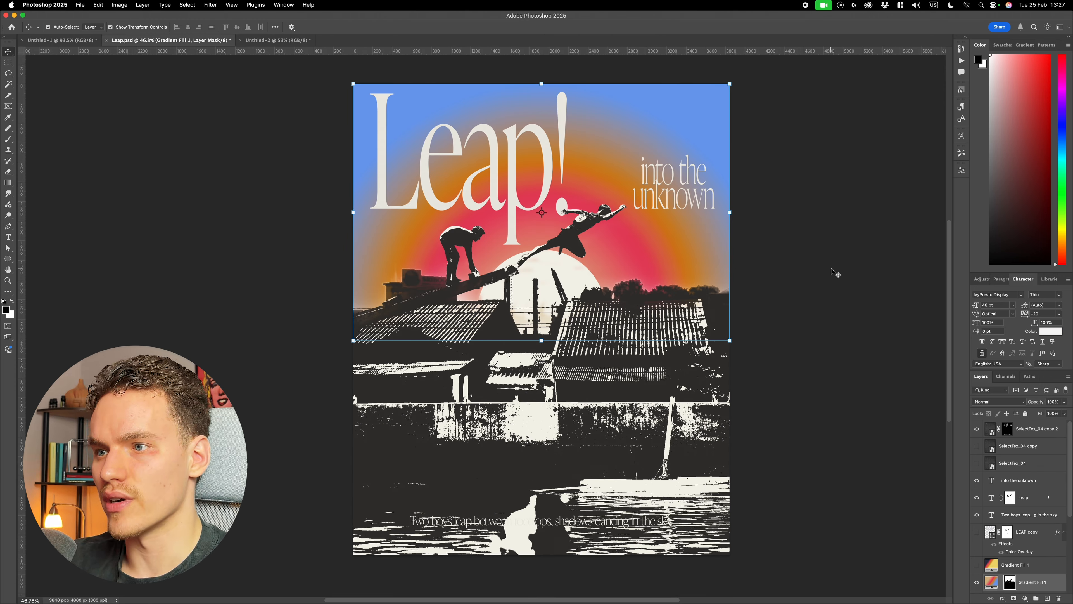
{"action": "left_click", "coordinate": [977, 565]}
{"action": "left_click", "coordinate": [828, 288]}
{"action": "scroll", "coordinate": [803, 275], "scroll_direction": "right", "scroll_amount": 1}
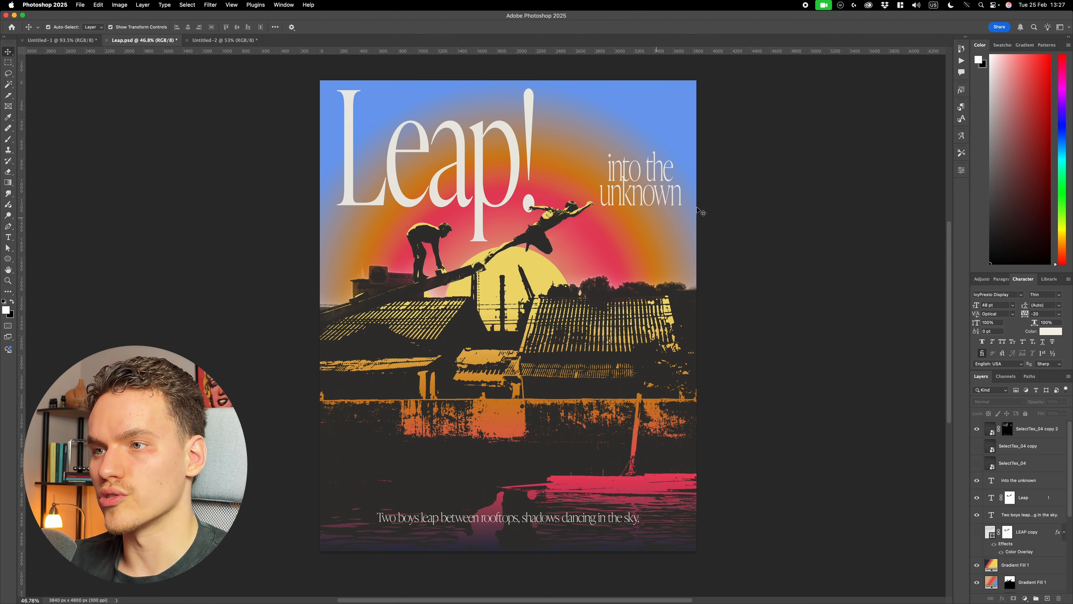
{"action": "left_click", "coordinate": [982, 567]}
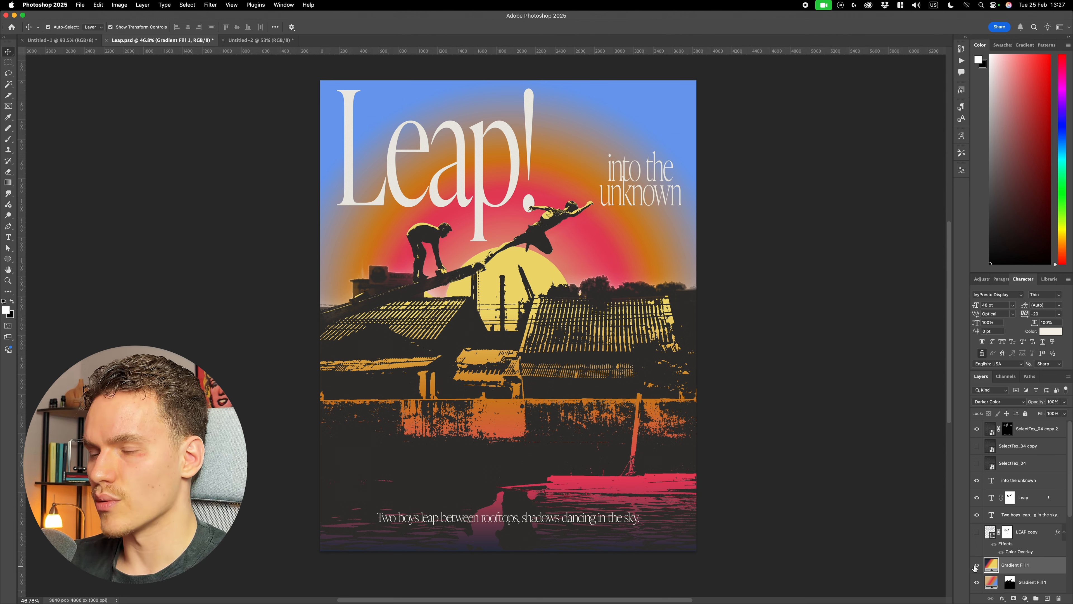
- In Untitled-2, draw a linear gradient fill with the navy, pink, orange and yellow preset from the water up to the sky's upper edge
{"action": "key", "text": "ctrl+Tab"}
{"action": "key", "text": "g"}
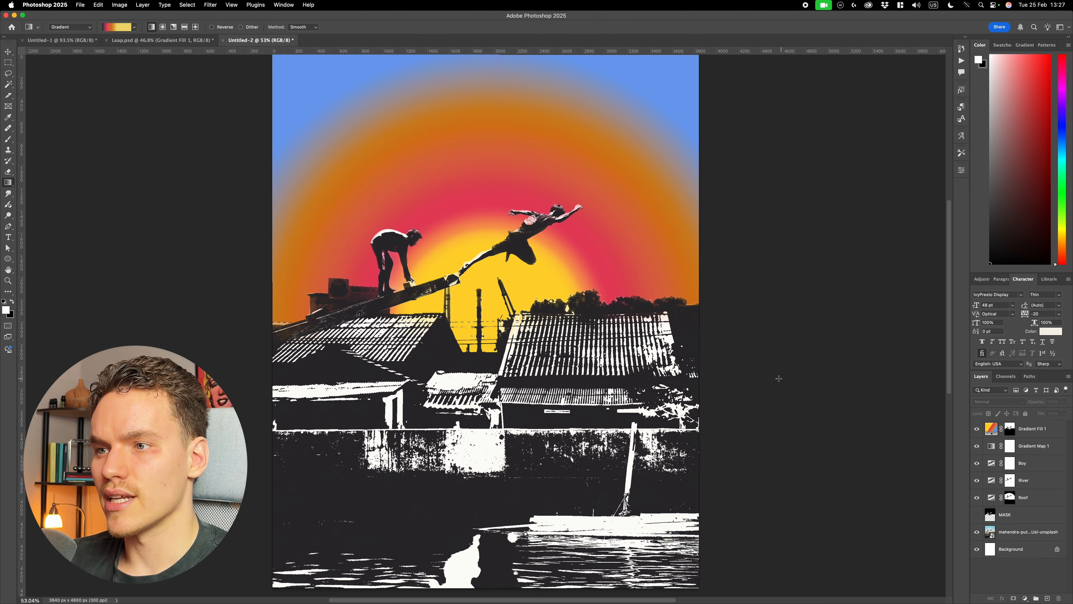
{"action": "scroll", "coordinate": [584, 367], "scroll_direction": "down", "scroll_amount": 1}
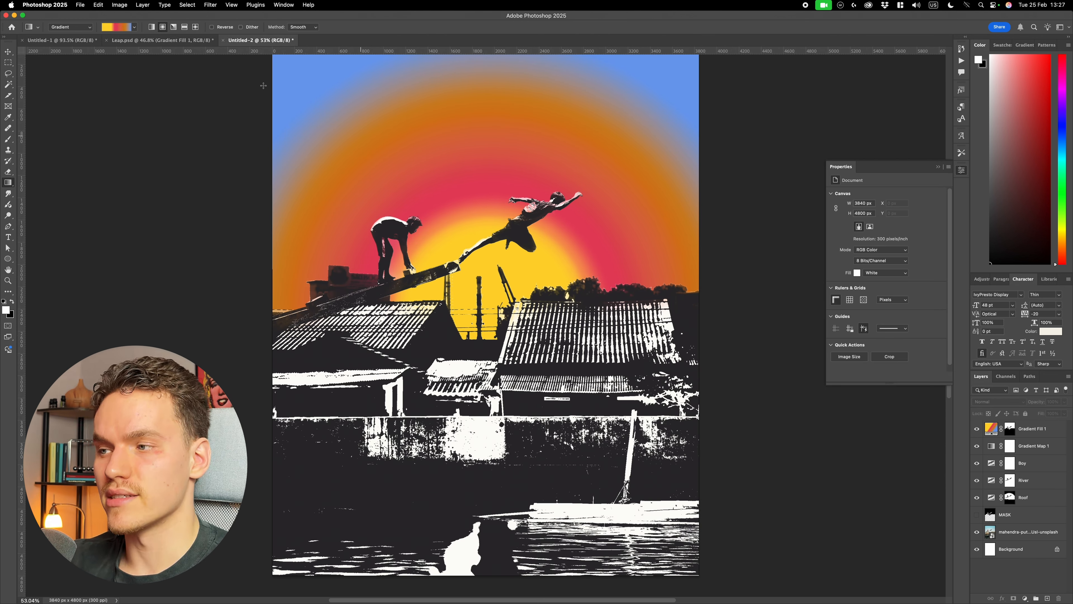
{"action": "left_click", "coordinate": [134, 27]}
{"action": "left_click", "coordinate": [142, 83]}
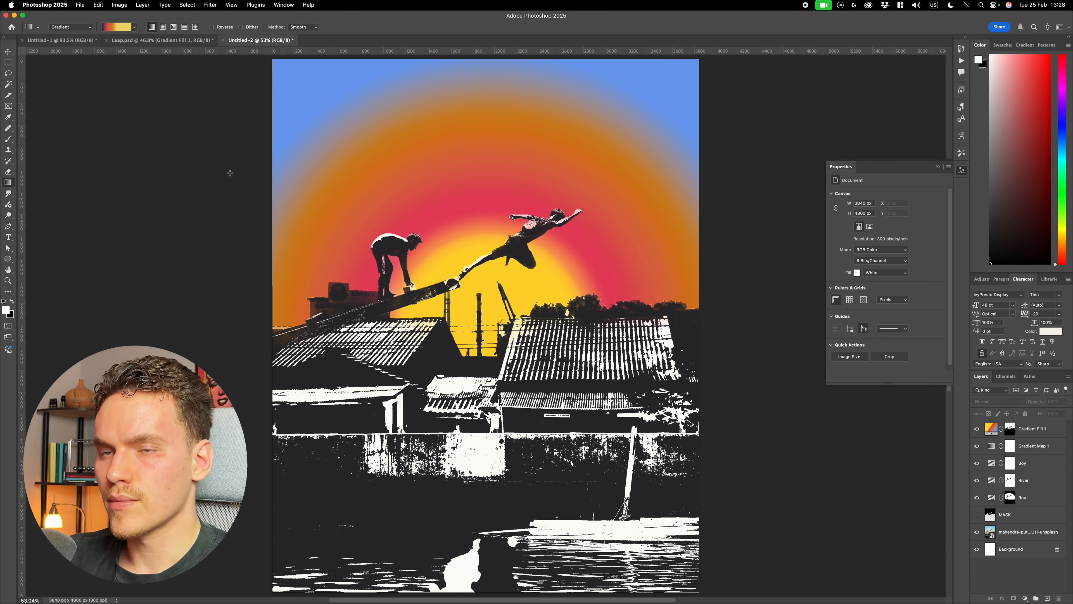
{"action": "left_click", "coordinate": [152, 27]}
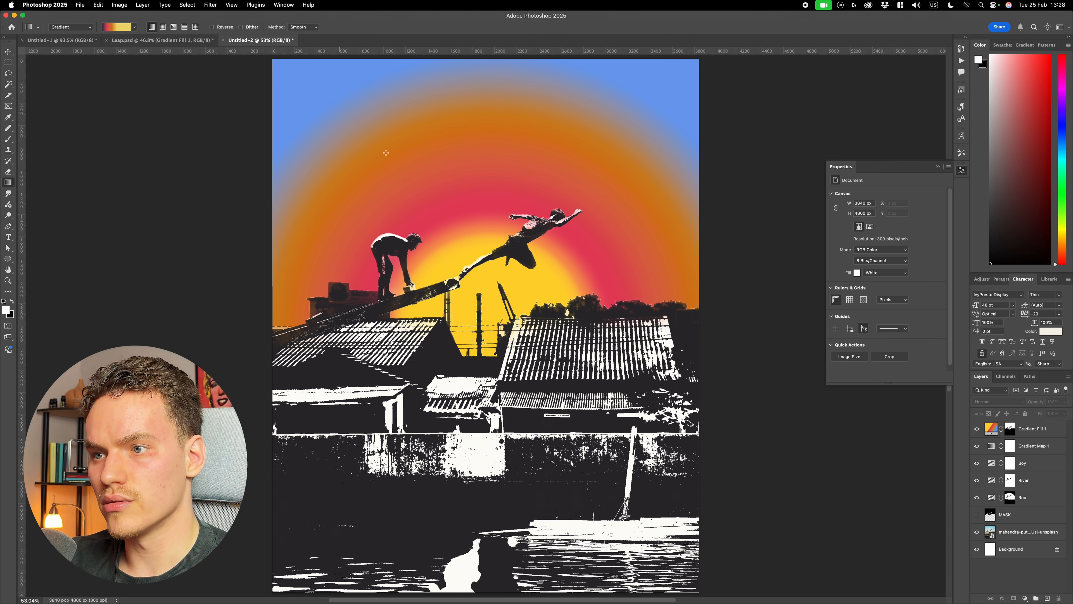
{"action": "left_click_drag", "start_coordinate": [500, 531], "coordinate": [495, 67]}
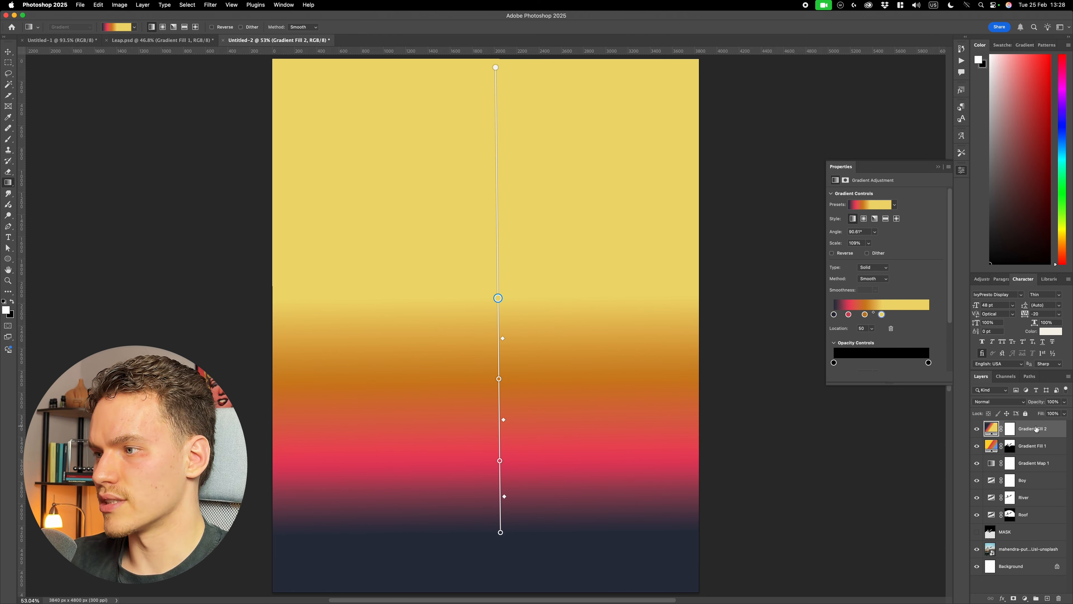
- Set the blend mode of Gradient Fill 2 to Darker Color
{"action": "left_click", "coordinate": [1013, 402]}
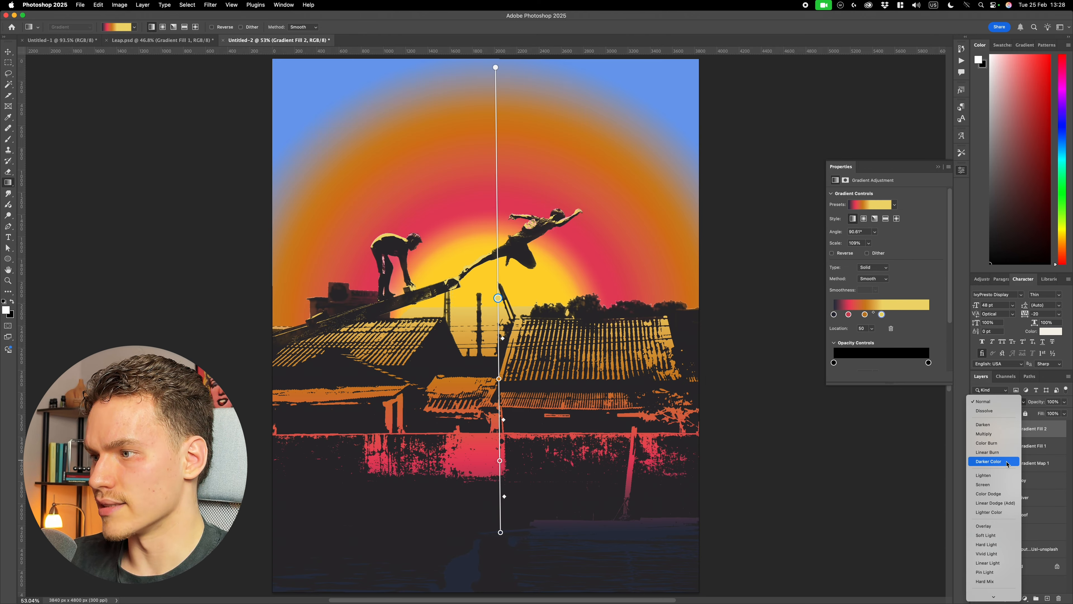
{"action": "left_click", "coordinate": [1001, 462]}
{"action": "scroll", "coordinate": [800, 419], "scroll_direction": "down", "scroll_amount": 3}
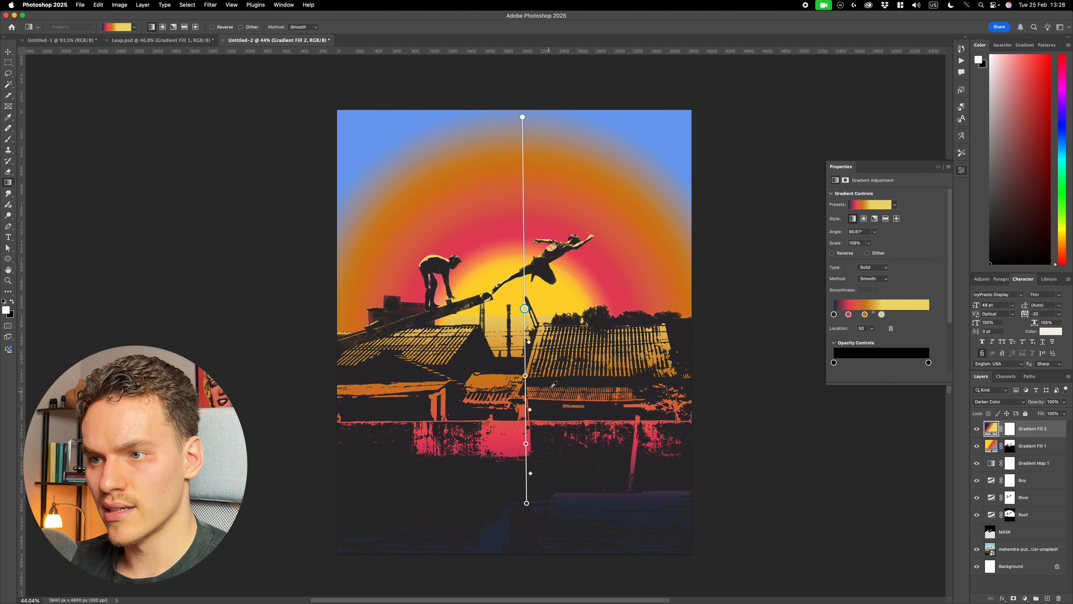
- Move the yellow color stop of Gradient Fill 2 slightly upward, to location 51
{"action": "scroll", "coordinate": [555, 383], "scroll_direction": "up", "scroll_amount": 2}
{"action": "scroll", "coordinate": [602, 136], "scroll_direction": "up", "scroll_amount": 1}
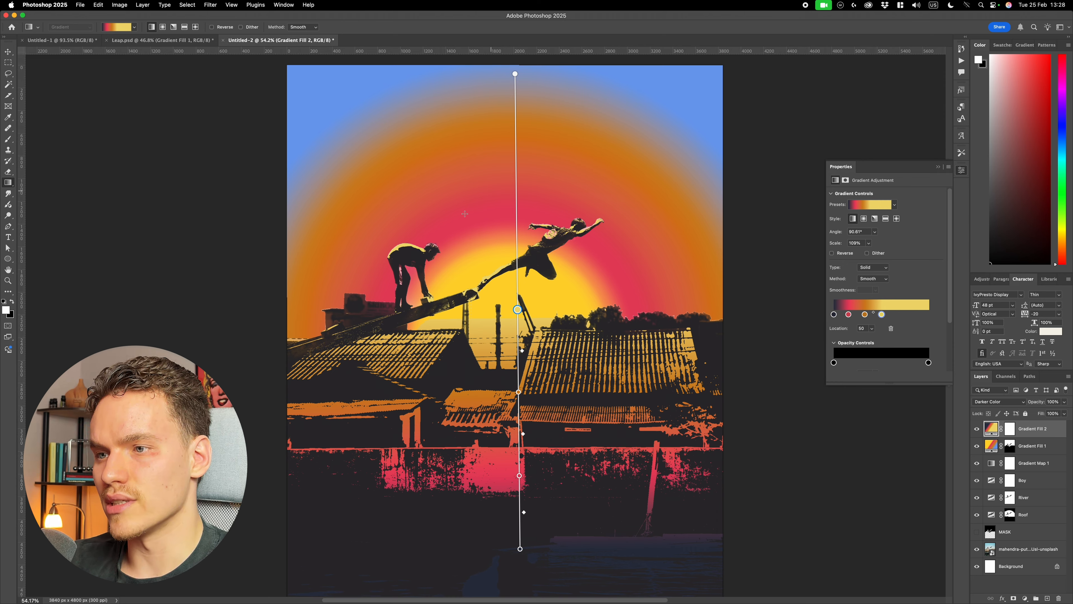
{"action": "left_click_drag", "start_coordinate": [520, 309], "coordinate": [522, 285]}
{"action": "scroll", "coordinate": [519, 328], "scroll_direction": "up", "scroll_amount": 3}
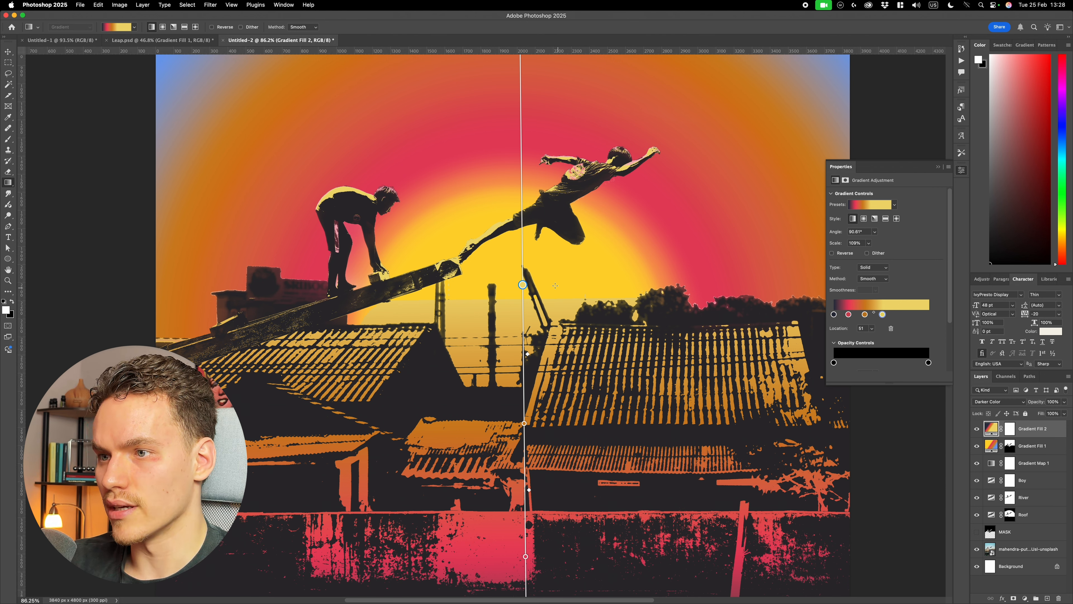
- Recolor the yellow stop of Gradient Fill 2 to the brighter, more saturated yellow #ffd52e
{"action": "double_click", "coordinate": [523, 285]}
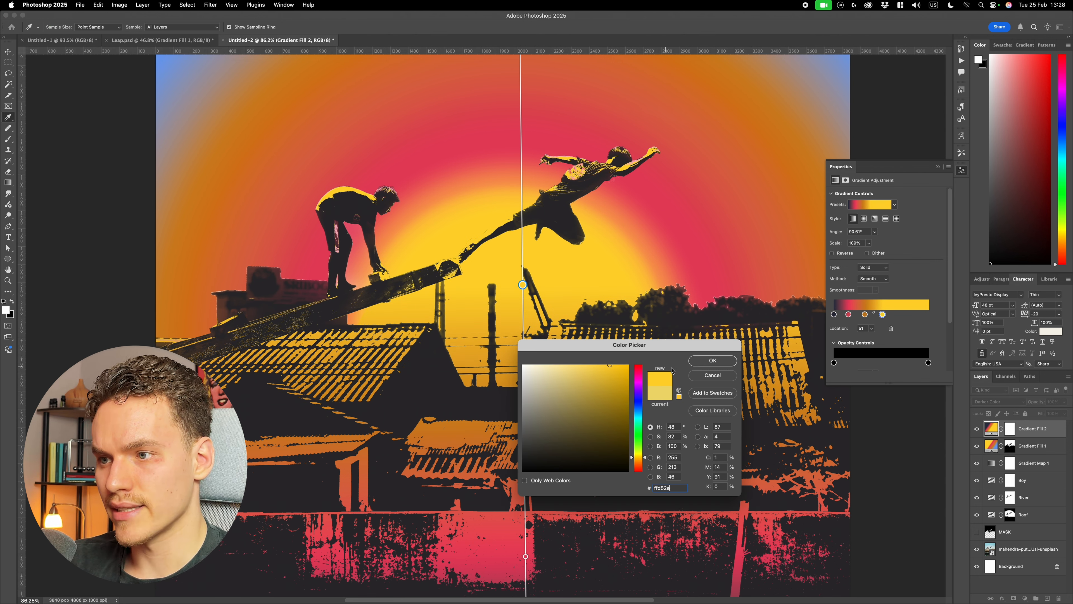
{"action": "left_click", "coordinate": [720, 365]}
{"action": "scroll", "coordinate": [530, 317], "scroll_direction": "down", "scroll_amount": 5}
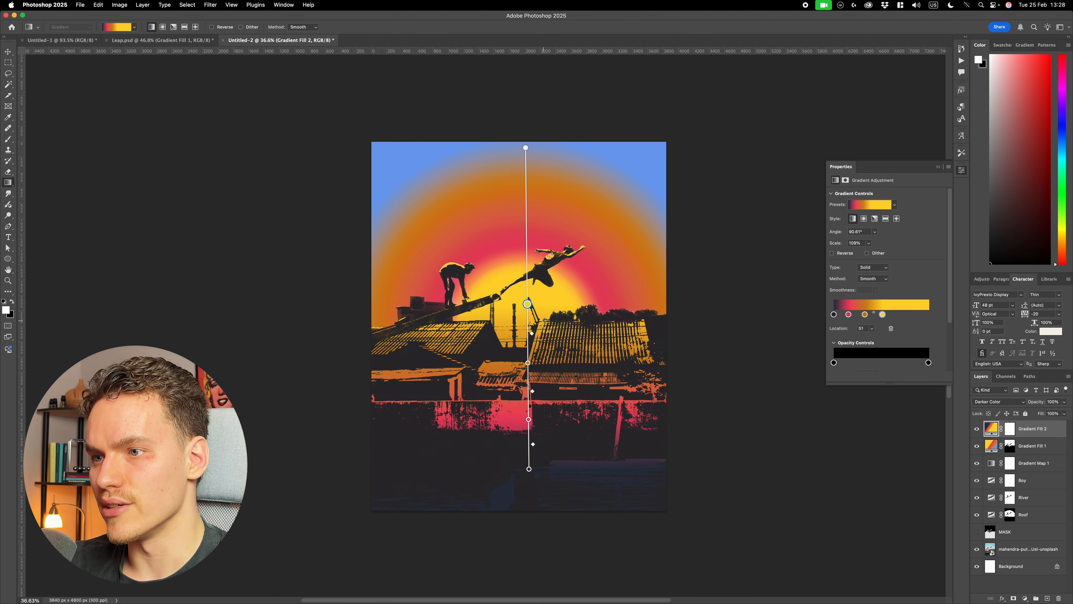
{"action": "key", "text": "v"}
{"action": "left_click", "coordinate": [745, 343]}
{"action": "scroll", "coordinate": [535, 333], "scroll_direction": "up", "scroll_amount": 5}
{"action": "scroll", "coordinate": [535, 332], "scroll_direction": "down", "scroll_amount": 5}
- Extend Gradient Fill 2 down to the poster's lower edge, reposition its pink stop, and move its orange stop to location 41
{"action": "left_click", "coordinate": [1030, 431]}
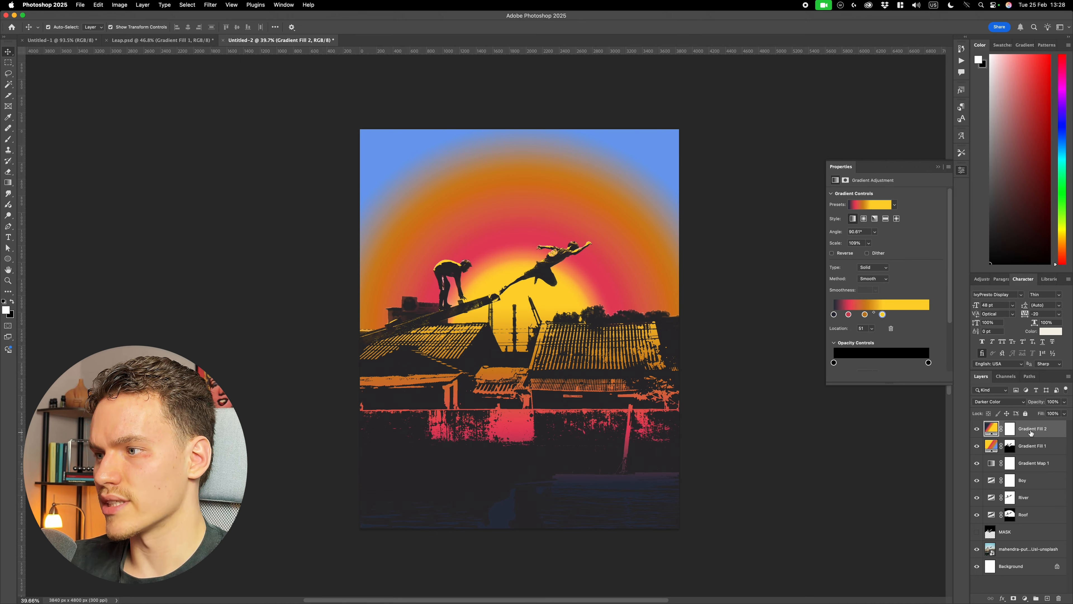
{"action": "key", "text": "g"}
{"action": "left_click", "coordinate": [532, 487]}
{"action": "left_click_drag", "start_coordinate": [533, 488], "coordinate": [517, 526]}
{"action": "left_click_drag", "start_coordinate": [519, 468], "coordinate": [521, 473]}
{"action": "left_click_drag", "start_coordinate": [524, 398], "coordinate": [534, 369]}
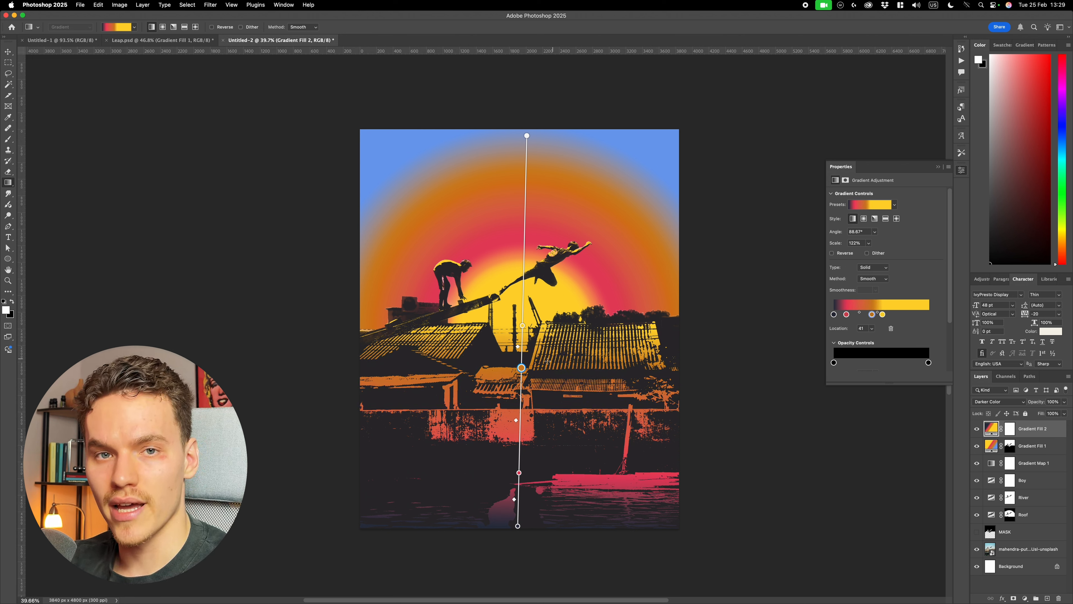
- Inspect the color of Gradient Fill 2's orange stop and leave the layer deselected
{"action": "double_click", "coordinate": [521, 368]}
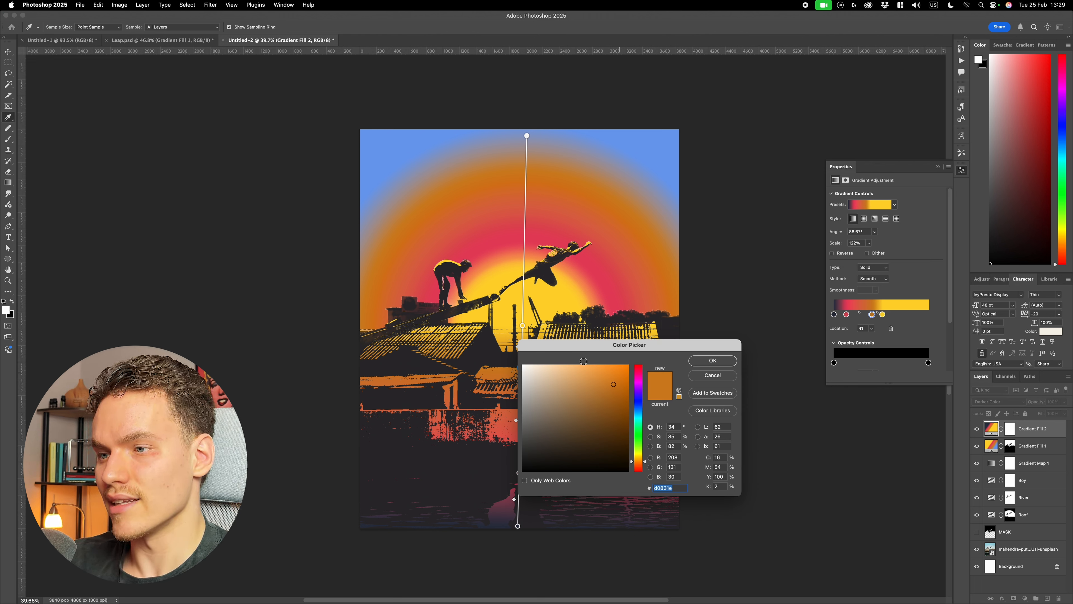
{"action": "left_click", "coordinate": [711, 365]}
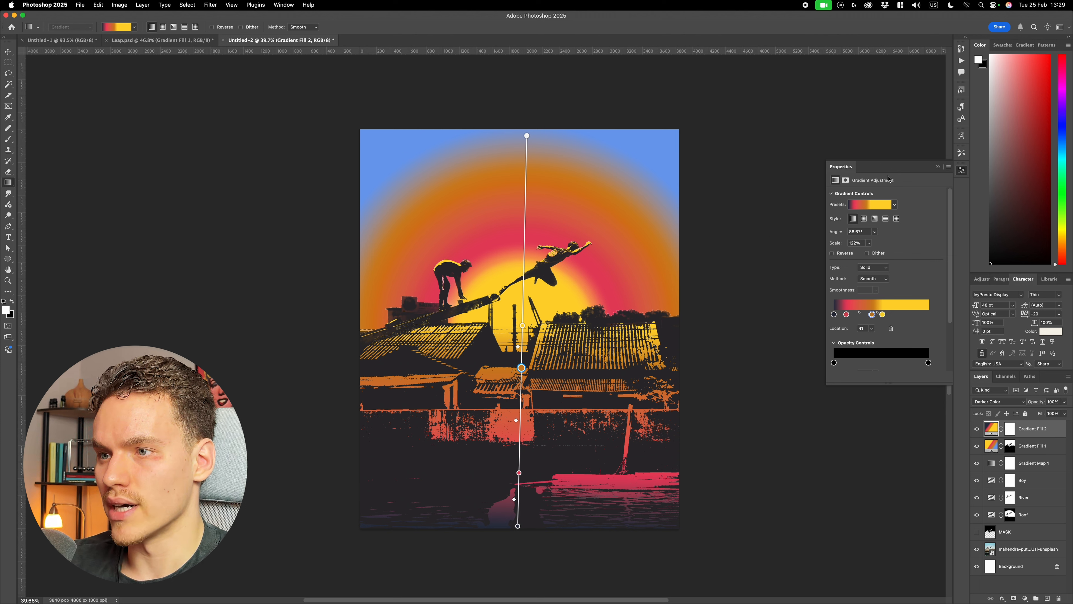
{"action": "key", "text": "v"}
{"action": "left_click", "coordinate": [753, 307]}
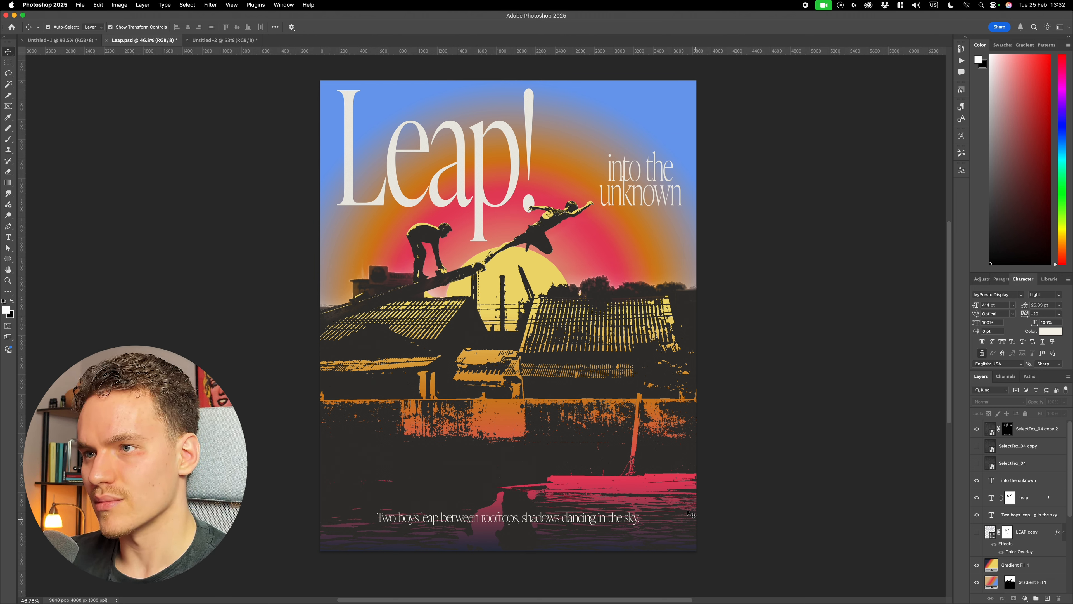
- In Untitled-2, add the title "Leap!" over the sky in IvyPresto Display Light at 414 pt
{"action": "left_click", "coordinate": [225, 40]}
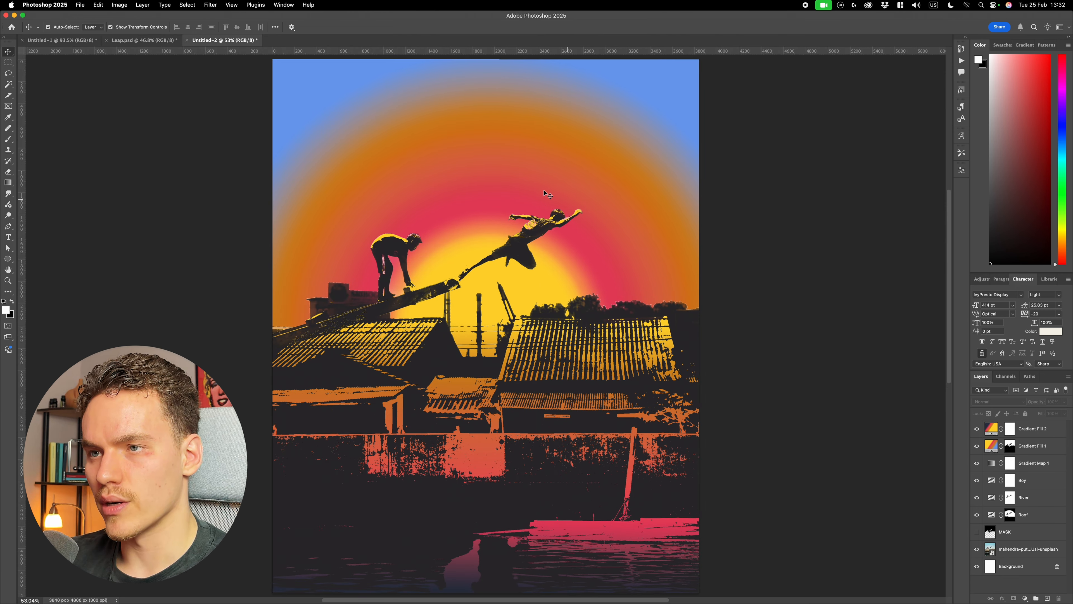
{"action": "scroll", "coordinate": [548, 194], "scroll_direction": "up", "scroll_amount": 2}
{"action": "key", "text": "t"}
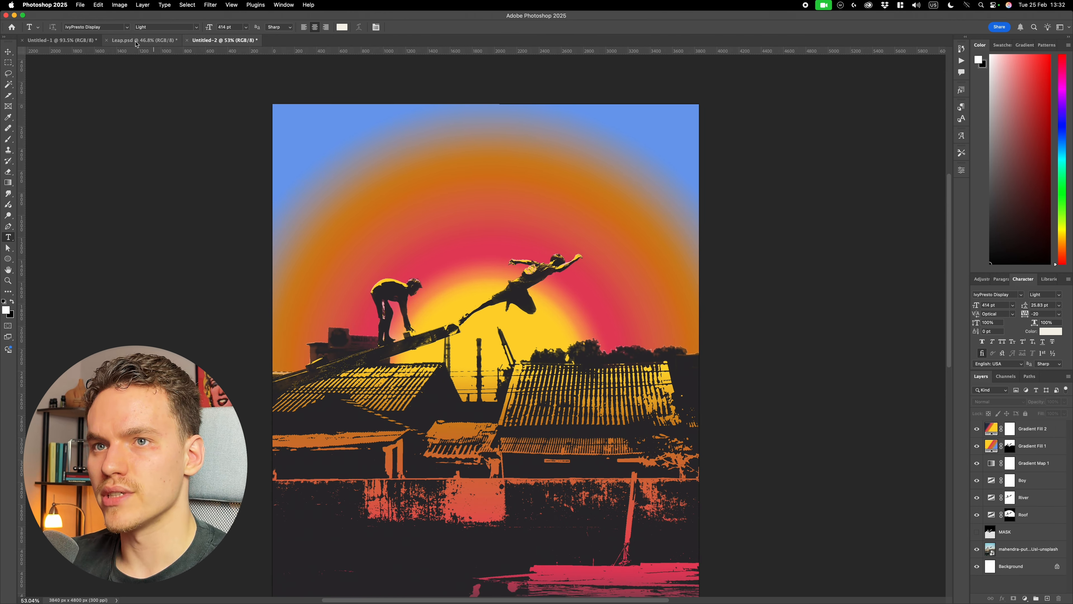
{"action": "left_click", "coordinate": [195, 27]}
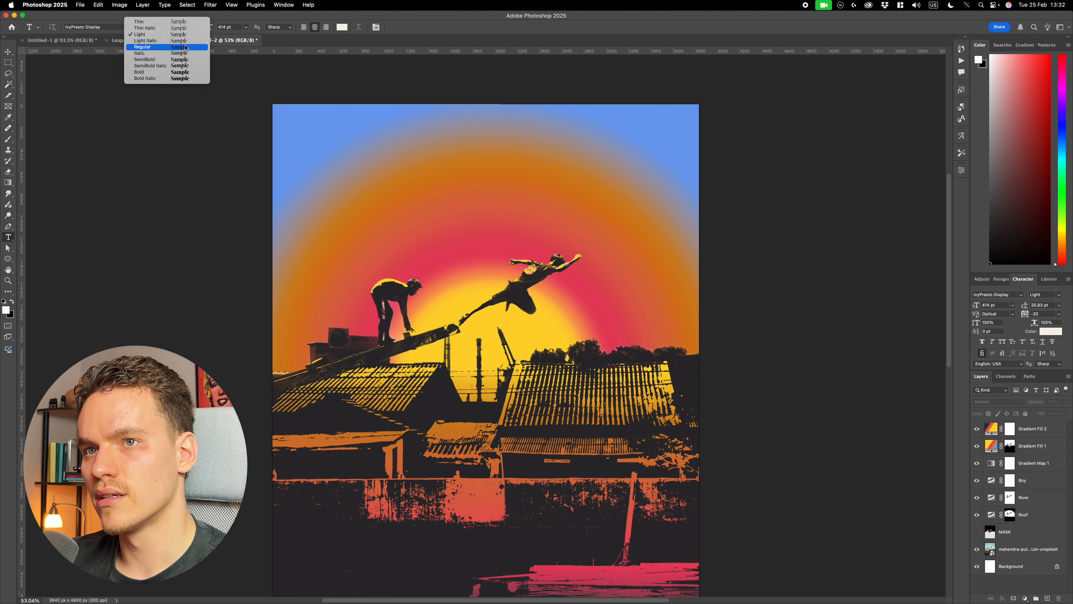
{"action": "left_click", "coordinate": [165, 34]}
{"action": "left_click", "coordinate": [435, 227]}
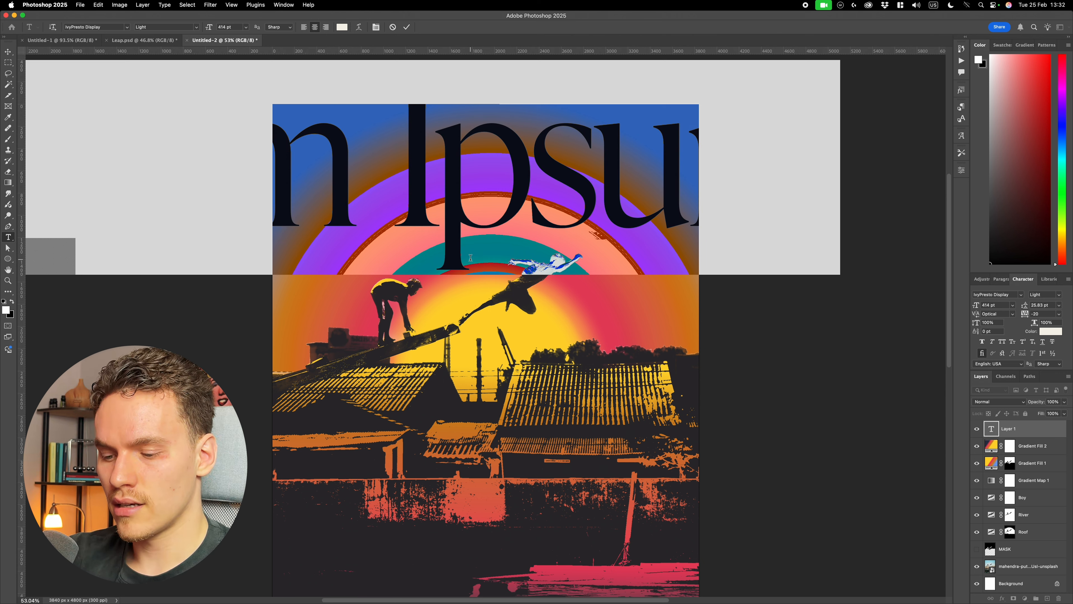
{"action": "type", "text": "Leap!"}
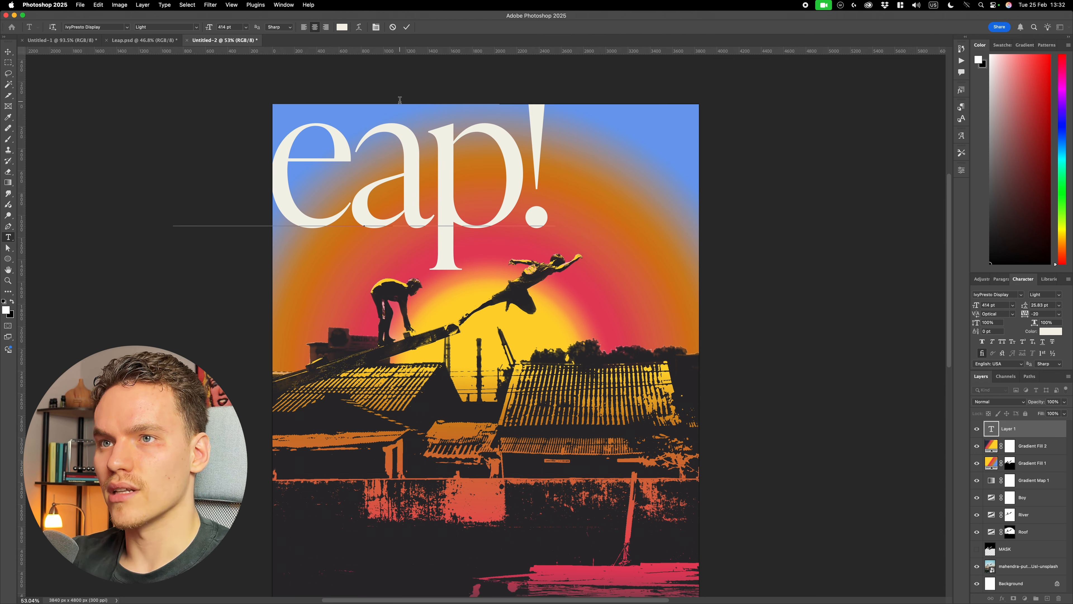
{"action": "left_click", "coordinate": [406, 26]}
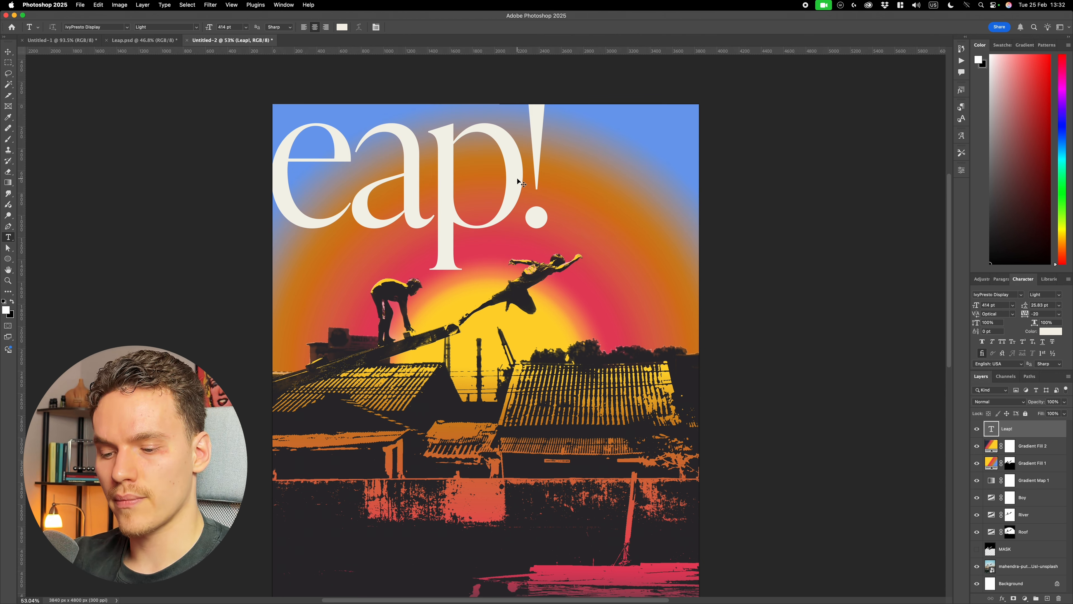
- Scale the "Leap!" title down to about 66%, stretch it taller, and place it in the upper-left sky of the poster
{"action": "key", "text": "super+t"}
{"action": "left_click_drag", "start_coordinate": [556, 167], "coordinate": [492, 166]}
{"action": "left_click_drag", "start_coordinate": [469, 160], "coordinate": [520, 204]}
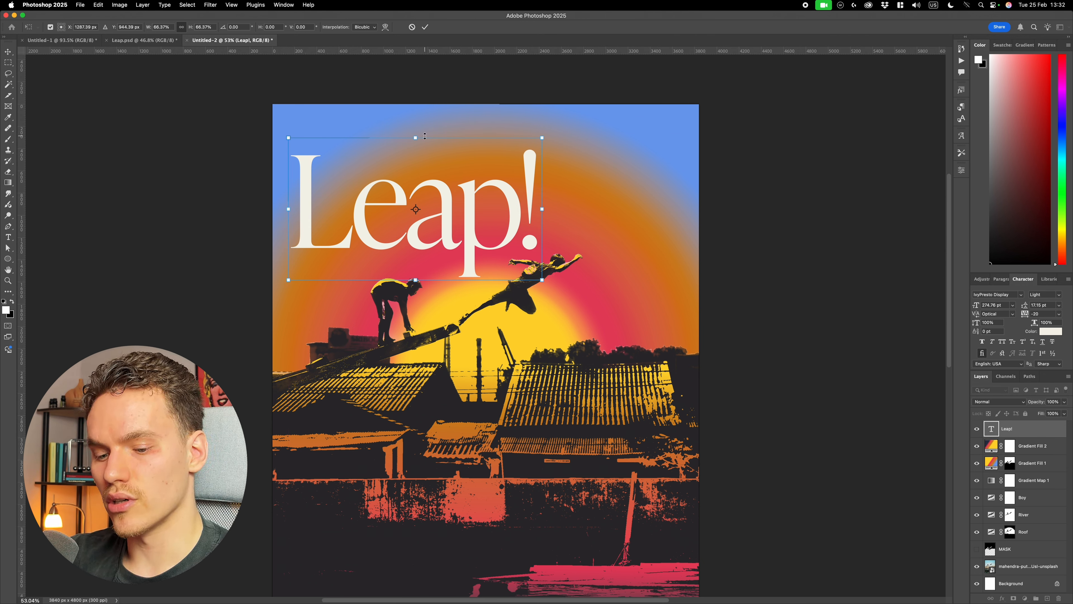
{"action": "left_click_drag", "start_coordinate": [416, 136], "coordinate": [424, 110]}
{"action": "left_click_drag", "start_coordinate": [472, 216], "coordinate": [472, 202]}
{"action": "key", "text": "Return"}
{"action": "left_click", "coordinate": [752, 233]}
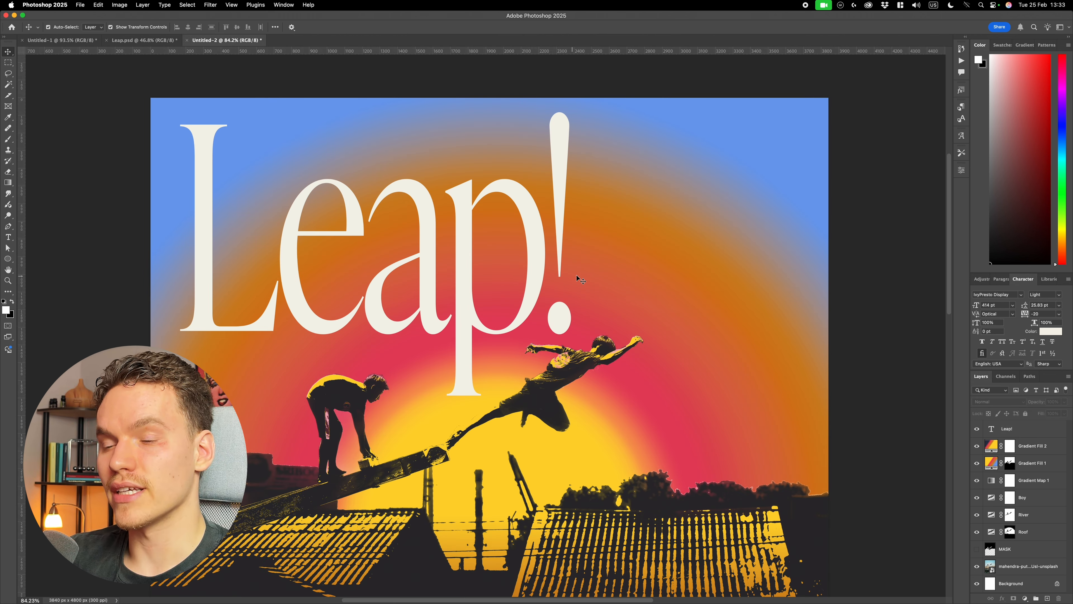
- Scale the "Leap!" title down slightly, to about 373 pt
{"action": "left_click", "coordinate": [565, 237]}
{"action": "key", "text": "super+t"}
{"action": "left_click_drag", "start_coordinate": [580, 245], "coordinate": [559, 247]}
{"action": "key", "text": "Return"}
{"action": "key", "text": "super+0"}
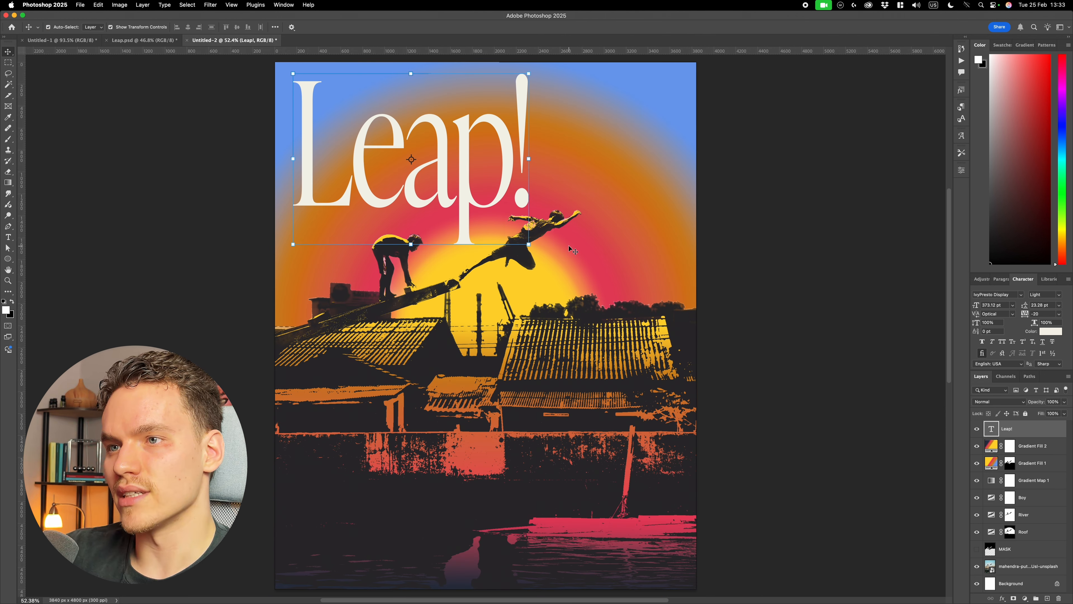
{"action": "left_click", "coordinate": [880, 235]}
{"action": "scroll", "coordinate": [813, 253], "scroll_direction": "down", "scroll_amount": 2}
{"action": "scroll", "coordinate": [694, 255], "scroll_direction": "up", "scroll_amount": 2}
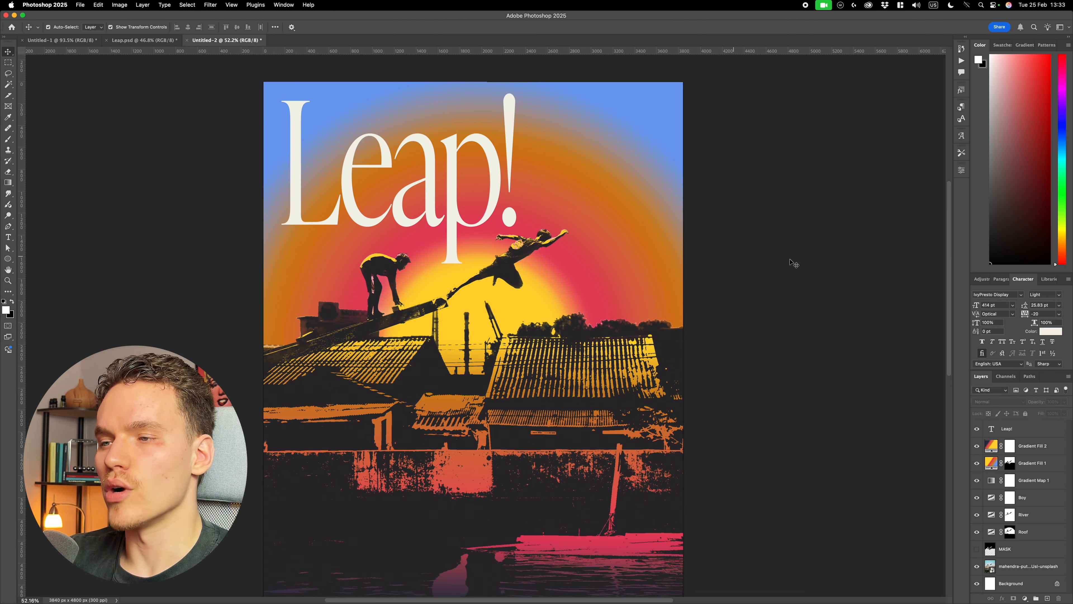
- Reduce the "Leap!" title once more, to about 93% of its size, to make room beside it
{"action": "scroll", "coordinate": [817, 271], "scroll_direction": "up", "scroll_amount": 3}
{"action": "left_click", "coordinate": [509, 191]}
{"action": "key", "text": "super+t"}
{"action": "left_click_drag", "start_coordinate": [522, 244], "coordinate": [504, 242]}
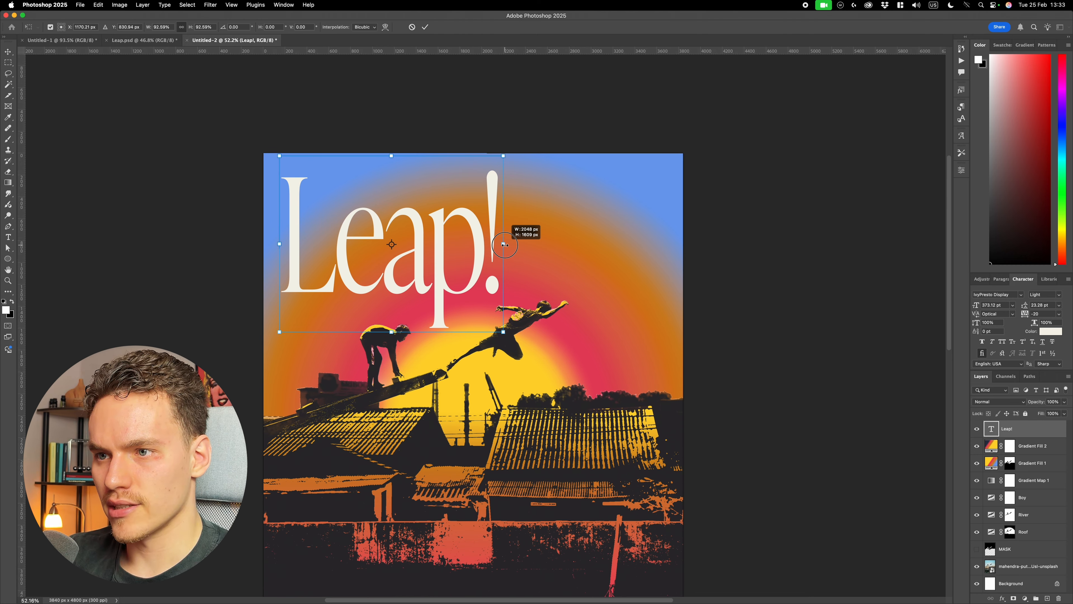
{"action": "key", "text": "Return"}
- Add the two-line text "into the unknown" in the sky beside the title and scale it down to about 65 pt
{"action": "key", "text": "t"}
{"action": "left_click", "coordinate": [576, 244]}
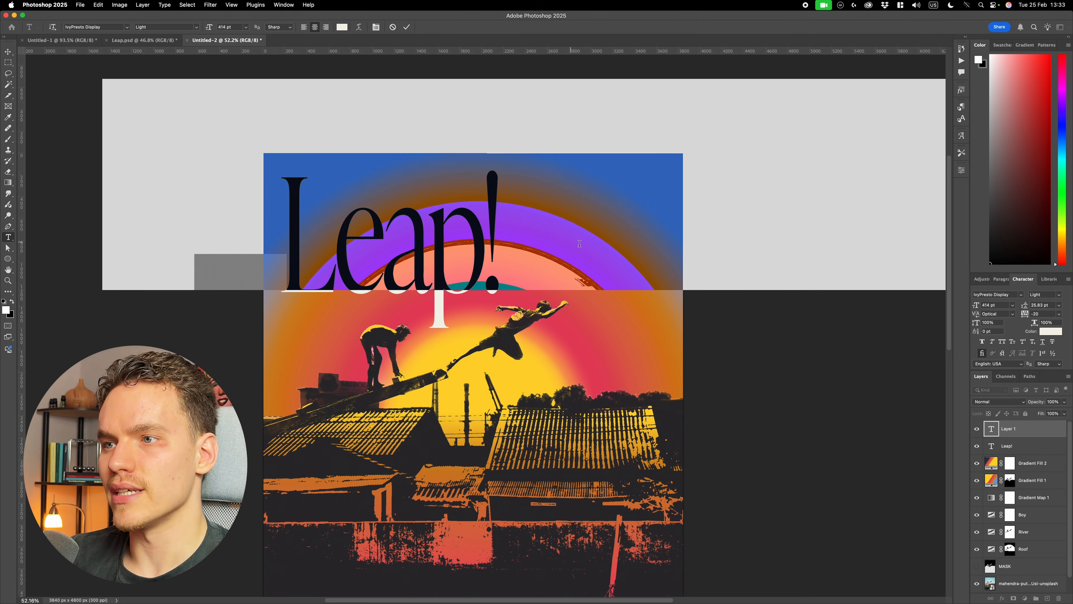
{"action": "type", "text": "in"}
{"action": "key", "text": "super+t"}
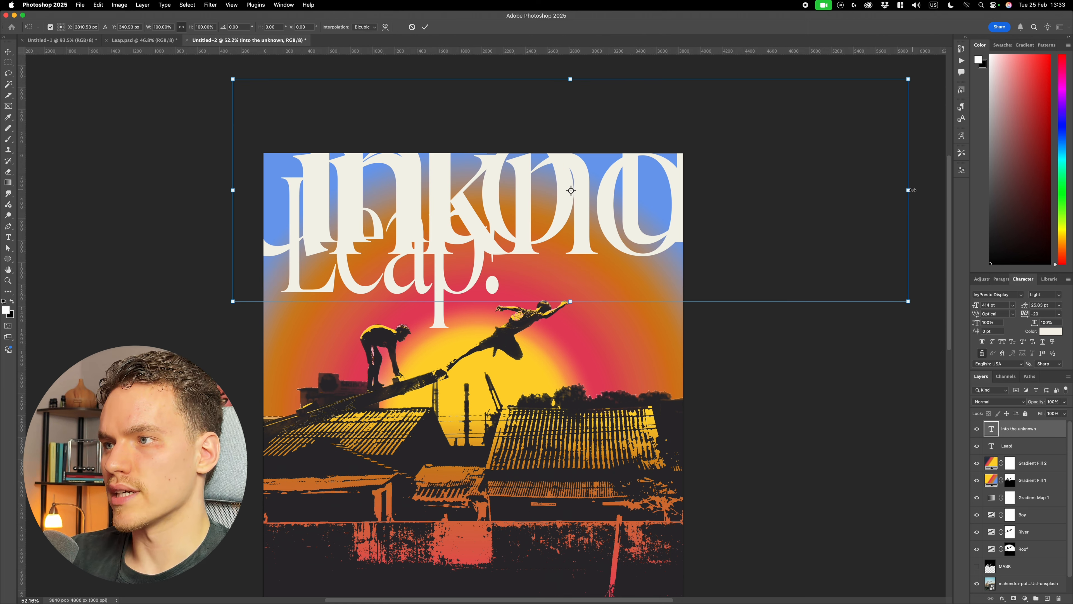
{"action": "left_click_drag", "start_coordinate": [909, 191], "coordinate": [625, 190]}
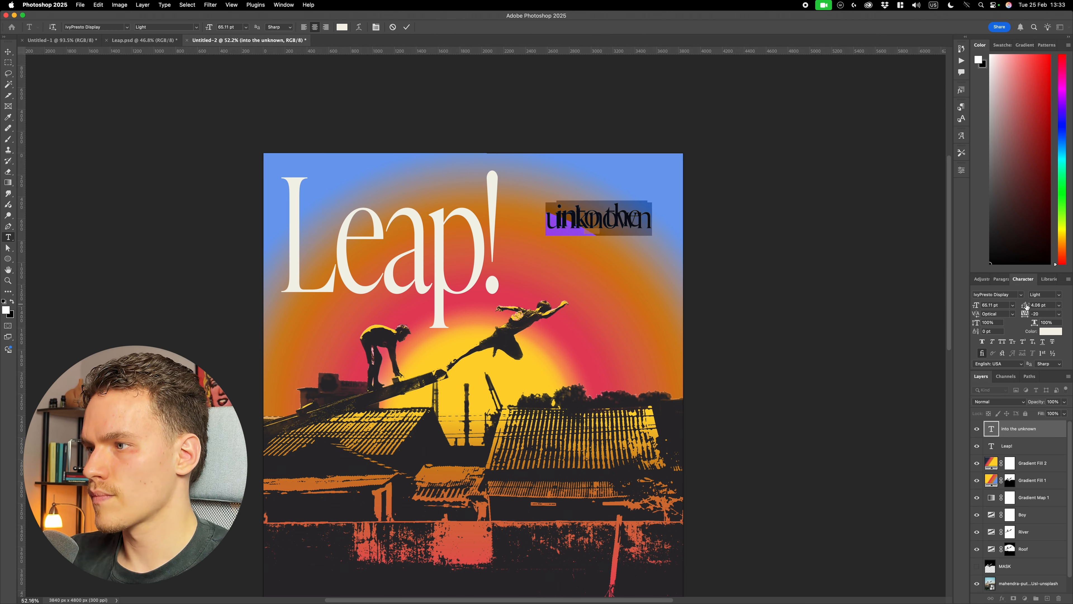
- Set the leading of "into the unknown" to 44 pt and move the text lower, near the leaping boy
{"action": "left_click_drag", "start_coordinate": [1026, 305], "coordinate": [1045, 305]}
{"action": "left_click", "coordinate": [407, 27]}
{"action": "key", "text": "v"}
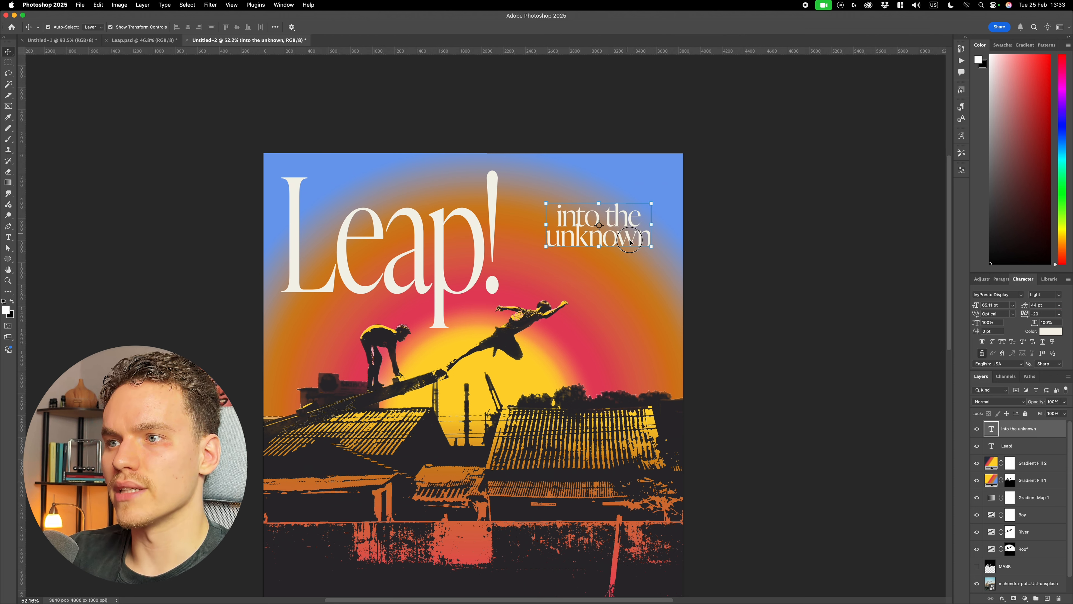
- Change the font style of "into the unknown" to Thin
{"action": "key", "text": "t"}
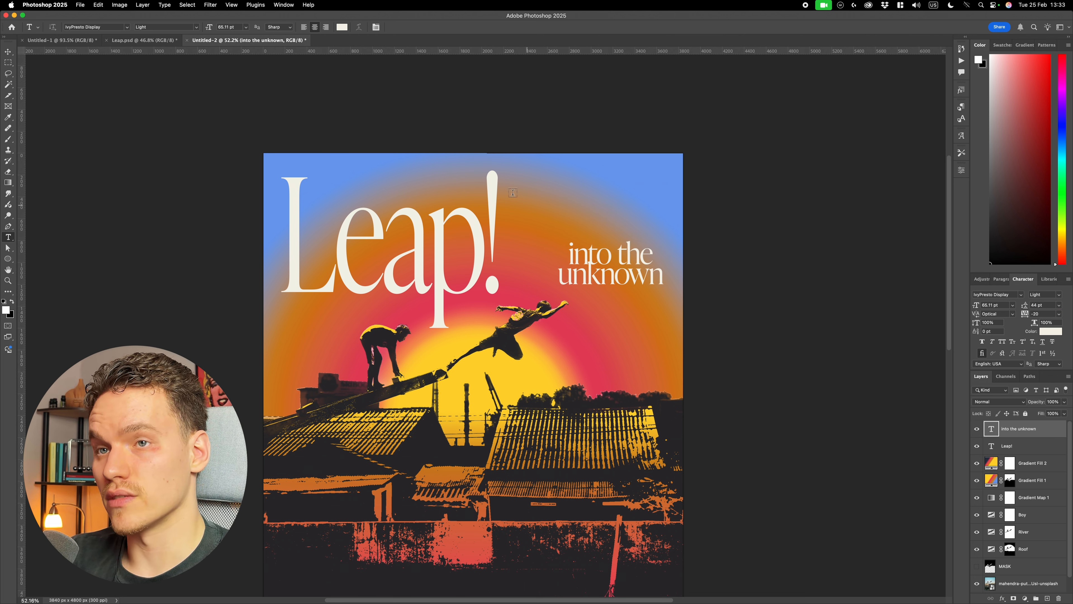
{"action": "left_click", "coordinate": [193, 27]}
{"action": "left_click", "coordinate": [182, 21]}
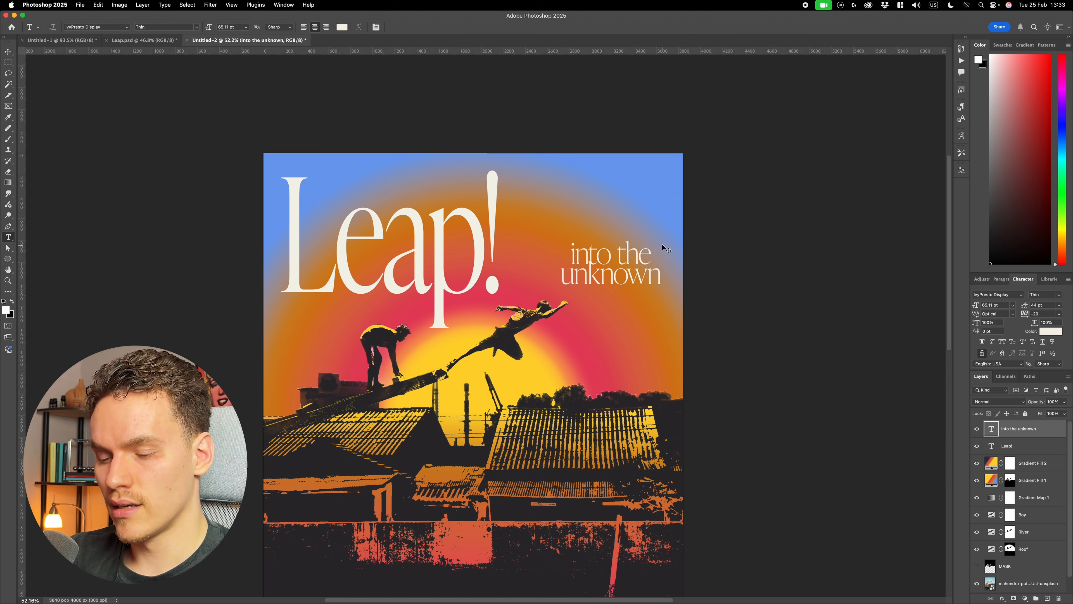
- Stretch "into the unknown" vertically to about 128% and nudge it slightly downward
{"action": "key", "text": "super+t"}
{"action": "left_click_drag", "start_coordinate": [611, 245], "coordinate": [618, 229]}
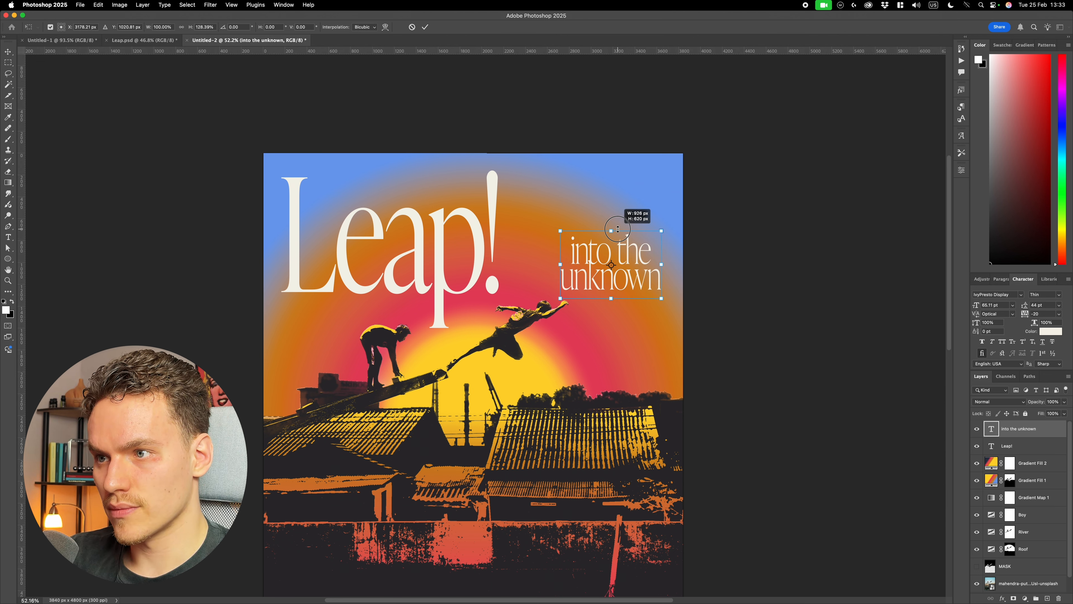
{"action": "key", "text": "Return"}
{"action": "key", "text": "v"}
{"action": "scroll", "coordinate": [632, 281], "scroll_direction": "up", "scroll_amount": 5}
{"action": "left_click_drag", "start_coordinate": [630, 280], "coordinate": [629, 284]}
{"action": "scroll", "coordinate": [630, 284], "scroll_direction": "down", "scroll_amount": 10}
{"action": "scroll", "coordinate": [697, 297], "scroll_direction": "up", "scroll_amount": 7}
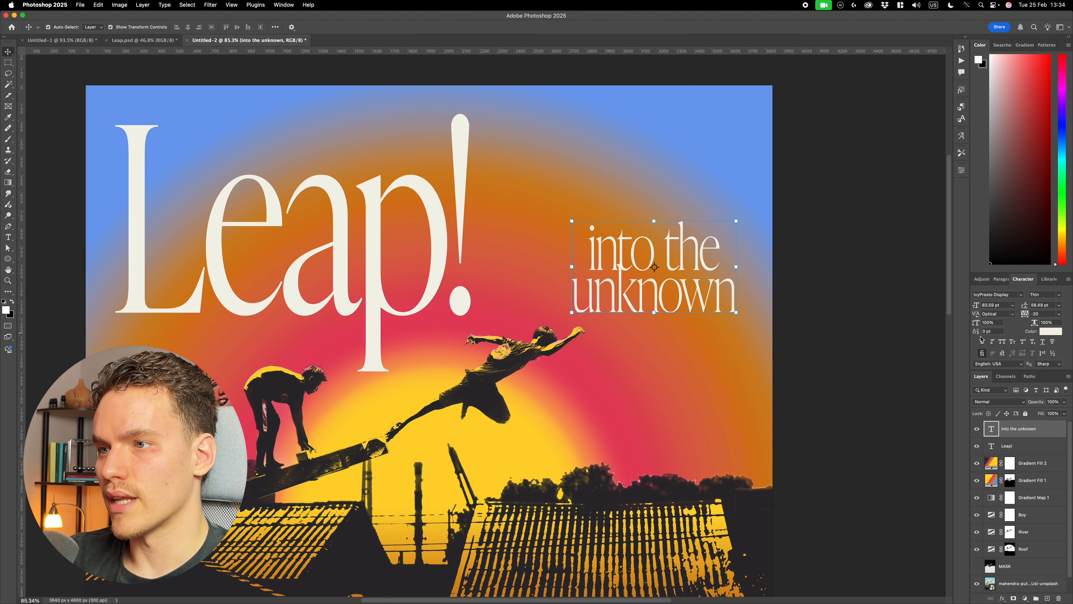
- Try tightening the tracking of "into the unknown" to -80
{"action": "left_click", "coordinate": [1040, 313]}
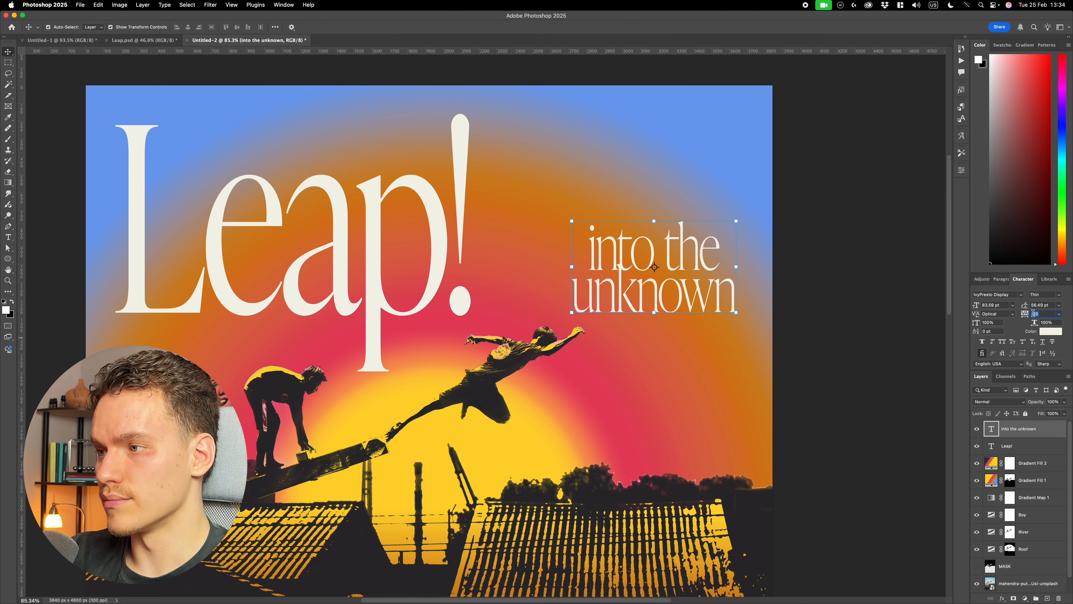
{"action": "left_click", "coordinate": [819, 293]}
{"action": "scroll", "coordinate": [750, 304], "scroll_direction": "down", "scroll_amount": 3}
{"action": "scroll", "coordinate": [693, 303], "scroll_direction": "up", "scroll_amount": 2}
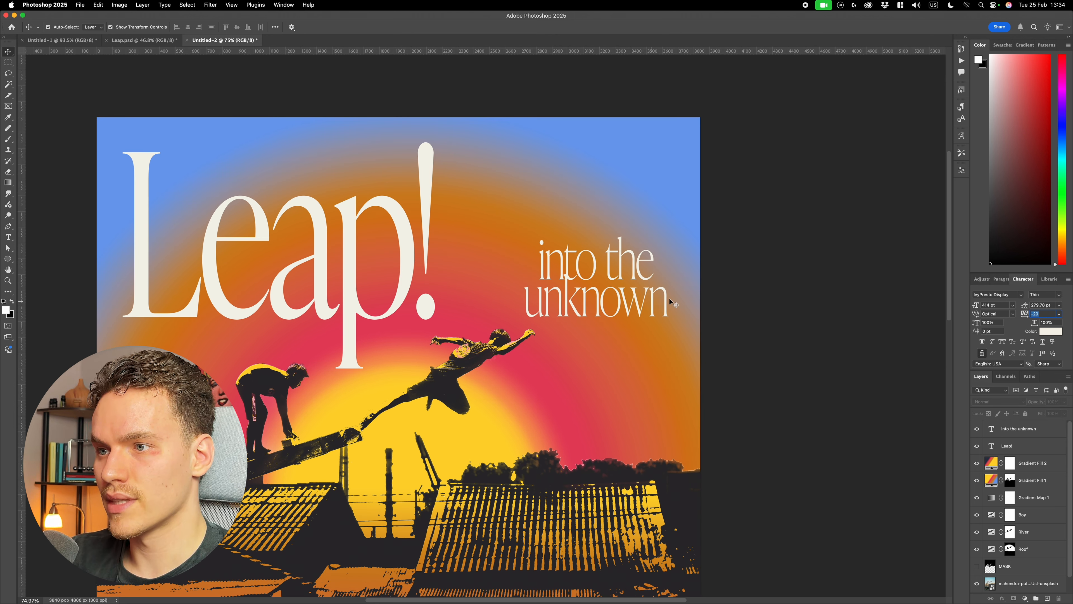
{"action": "double_click", "coordinate": [674, 304]}
{"action": "scroll", "coordinate": [676, 304], "scroll_direction": "up", "scroll_amount": 2}
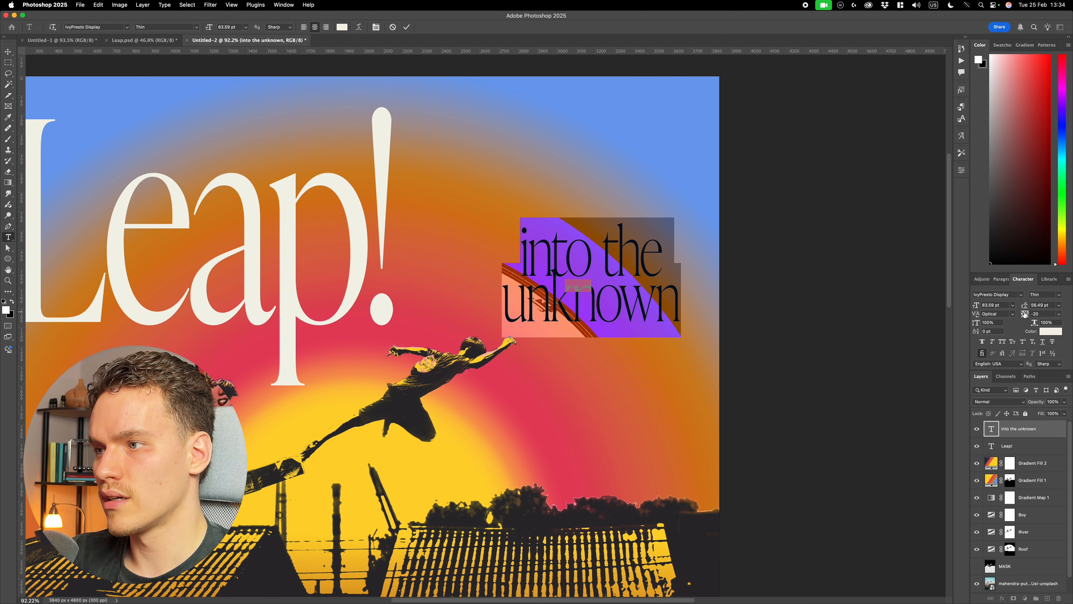
{"action": "left_click_drag", "start_coordinate": [1024, 314], "coordinate": [1024, 314]}
{"action": "left_click", "coordinate": [407, 26]}
{"action": "key", "text": "v"}
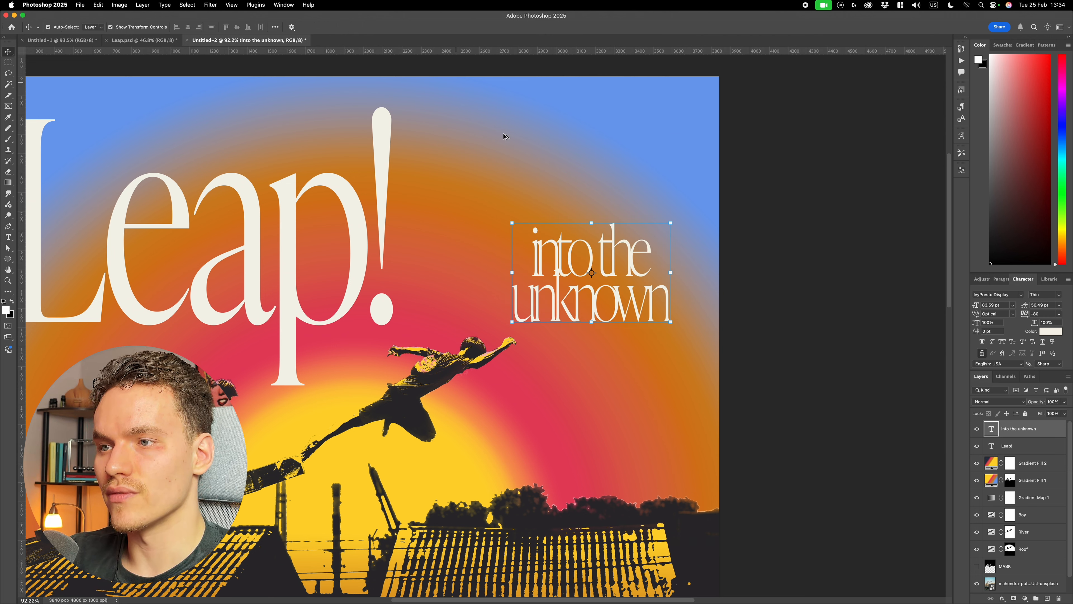
{"action": "scroll", "coordinate": [605, 273], "scroll_direction": "down", "scroll_amount": 3}
{"action": "scroll", "coordinate": [605, 273], "scroll_direction": "up", "scroll_amount": 3}
- Undo the tracking change on "into the unknown" and deselect the text
{"action": "key", "text": "super+z"}
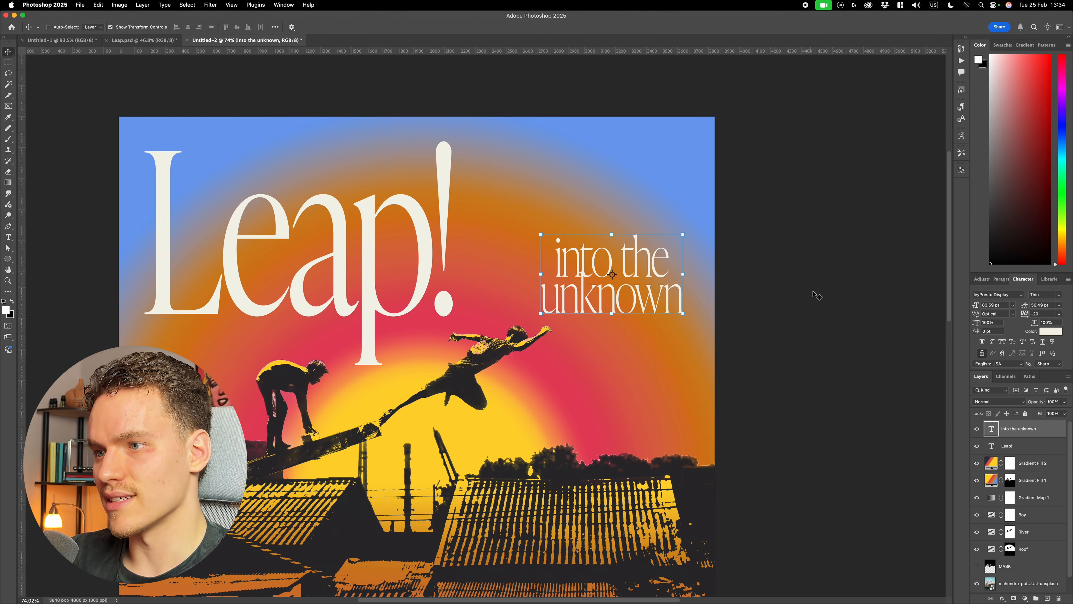
{"action": "left_click", "coordinate": [810, 298]}
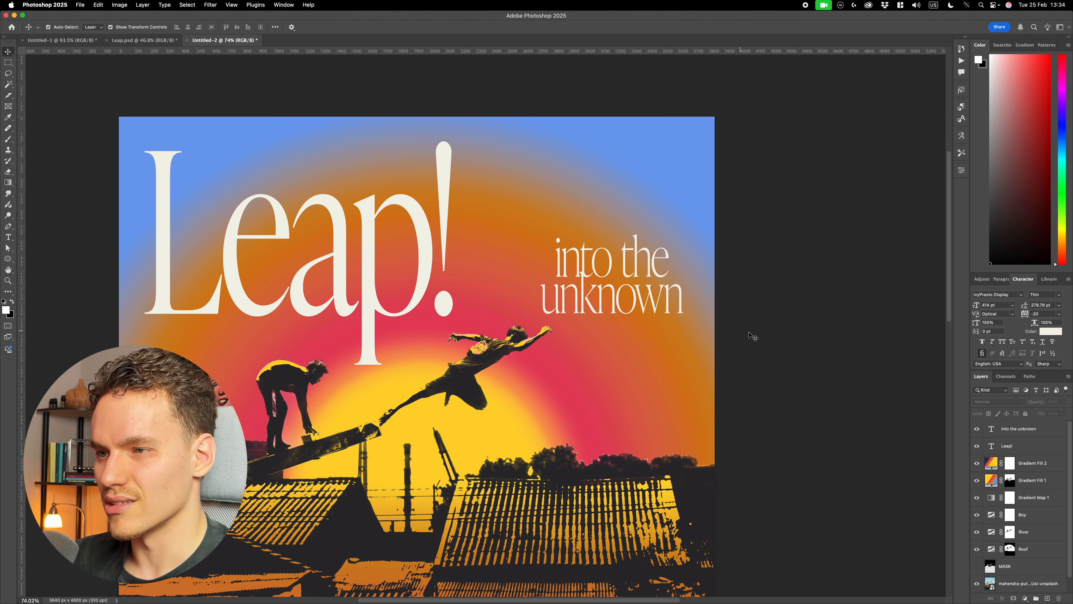
{"action": "scroll", "coordinate": [786, 344], "scroll_direction": "down", "scroll_amount": 1}
{"action": "key", "text": "super+0"}
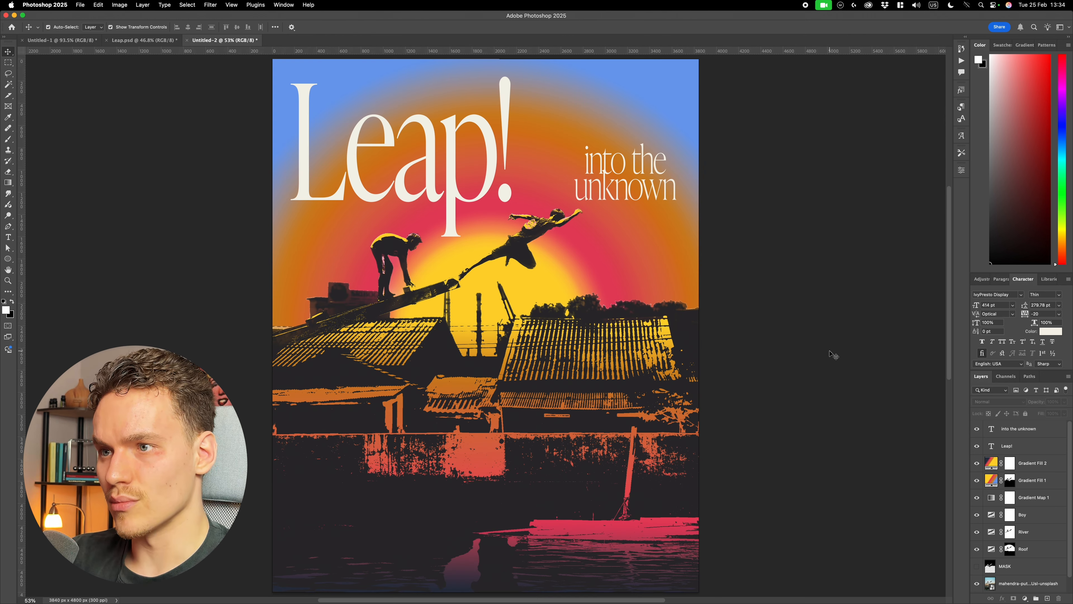
{"action": "key", "text": "super+z"}
- Add a paragraph text box across the poster's lower part with the copied tagline "Two boys leap between rooftops, shadows dancing in the sky." at 30 pt
{"action": "key", "text": "t"}
{"action": "left_click_drag", "start_coordinate": [341, 475], "coordinate": [666, 566]}
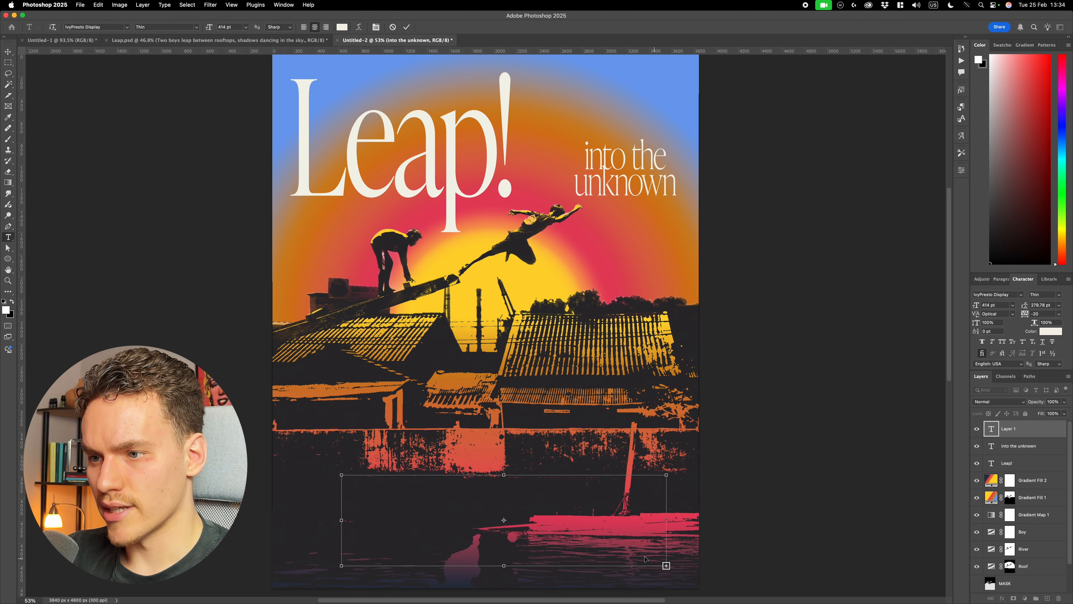
{"action": "type", "text": "Two boys leap between rooftops, shadows dancing in the sky."}
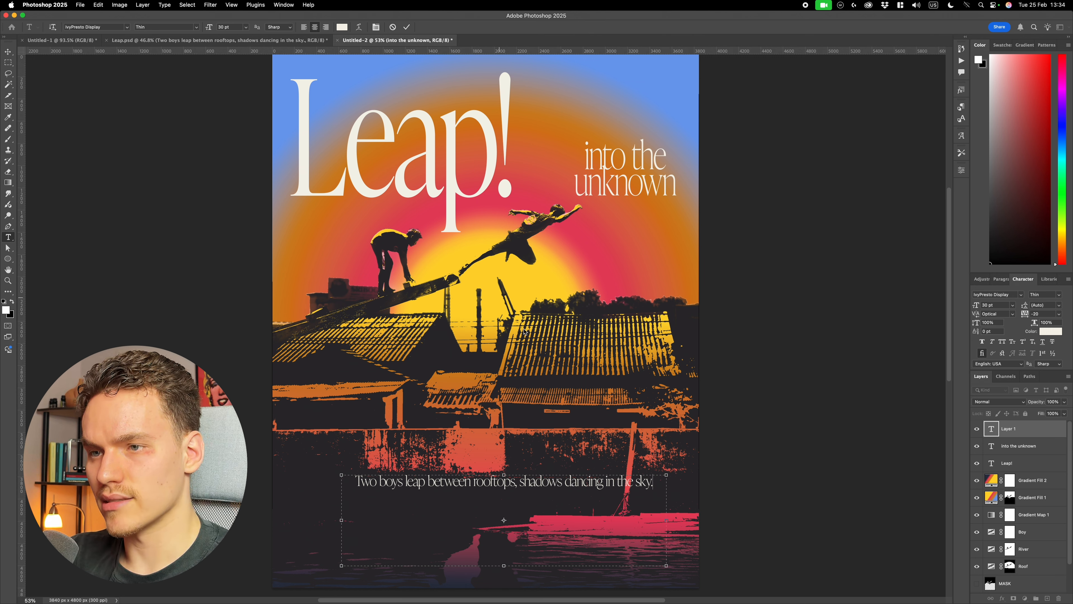
{"action": "key", "text": "super+a"}
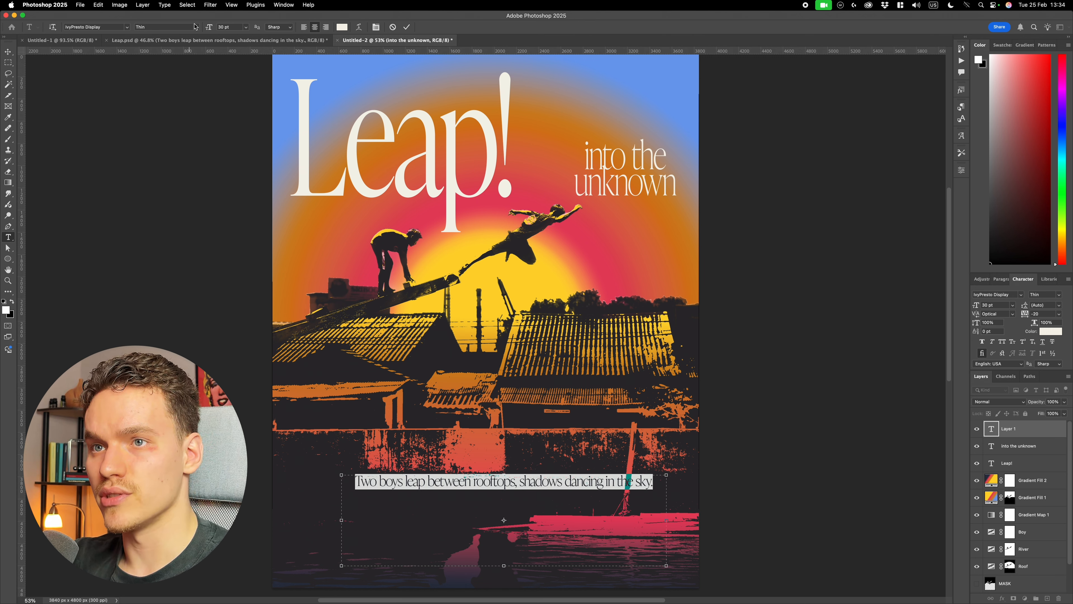
{"action": "left_click", "coordinate": [230, 27]}
{"action": "left_click", "coordinate": [407, 28]}
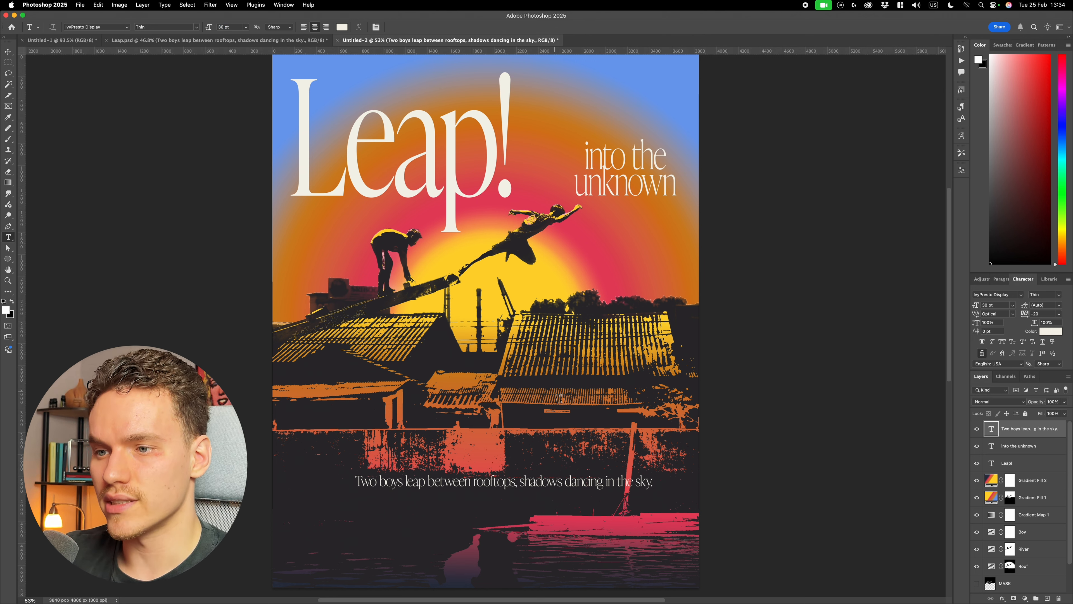
- Set alignment relative to the canvas and centre the tagline text box horizontally on the poster
{"action": "scroll", "coordinate": [562, 415], "scroll_direction": "down", "scroll_amount": 2}
{"action": "key", "text": "v"}
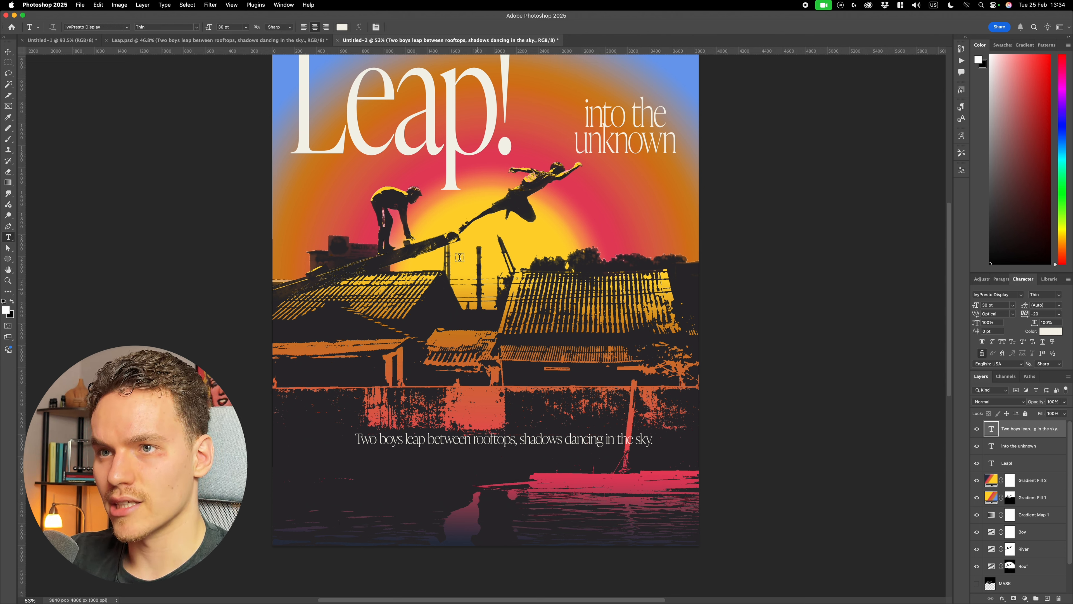
{"action": "left_click", "coordinate": [276, 27]}
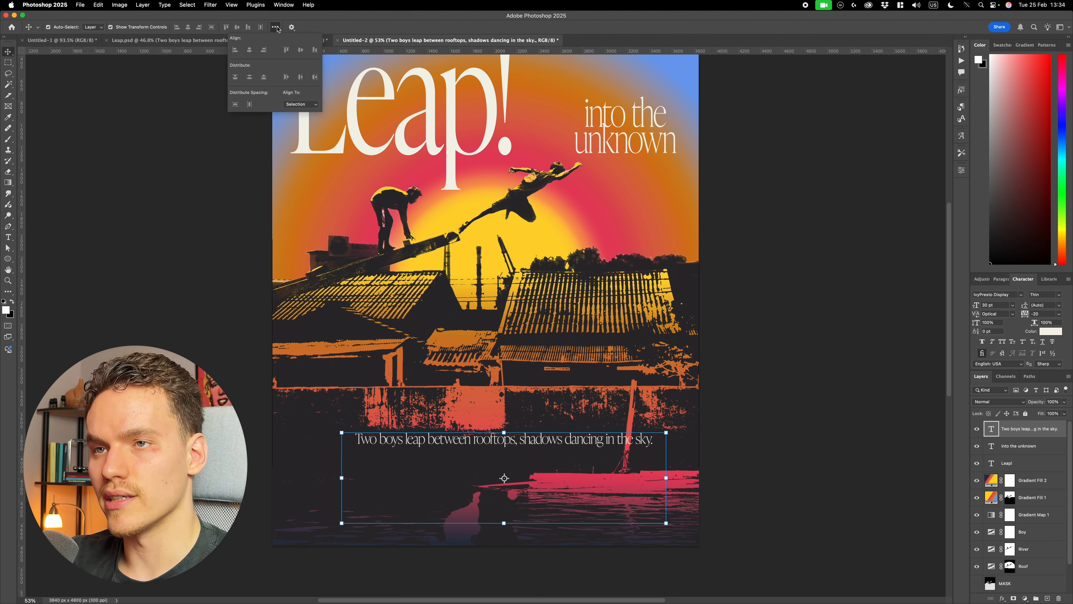
{"action": "left_click", "coordinate": [300, 104]}
{"action": "left_click", "coordinate": [298, 114]}
{"action": "left_click", "coordinate": [188, 26]}
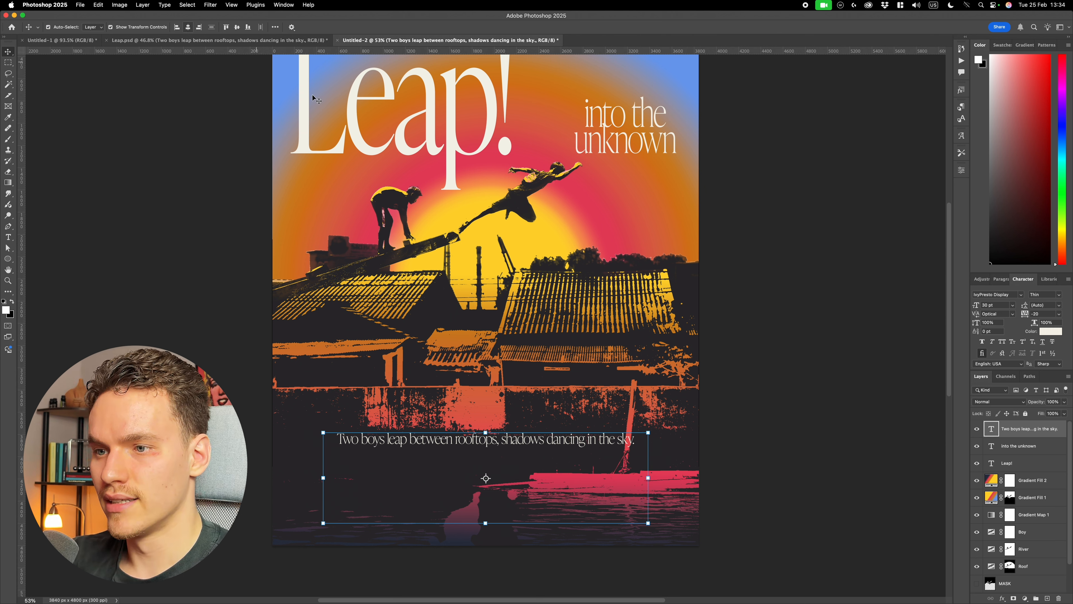
- Shrink the tagline's text box downward from its upper edge so the line sits near the poster's bottom edge
{"action": "key", "text": "t"}
{"action": "left_click", "coordinate": [530, 440]}
{"action": "left_click_drag", "start_coordinate": [486, 432], "coordinate": [510, 525]}
{"action": "key", "text": "super+Return"}
{"action": "key", "text": "v"}
{"action": "left_click", "coordinate": [524, 553]}
{"action": "scroll", "coordinate": [526, 537], "scroll_direction": "up", "scroll_amount": 10}
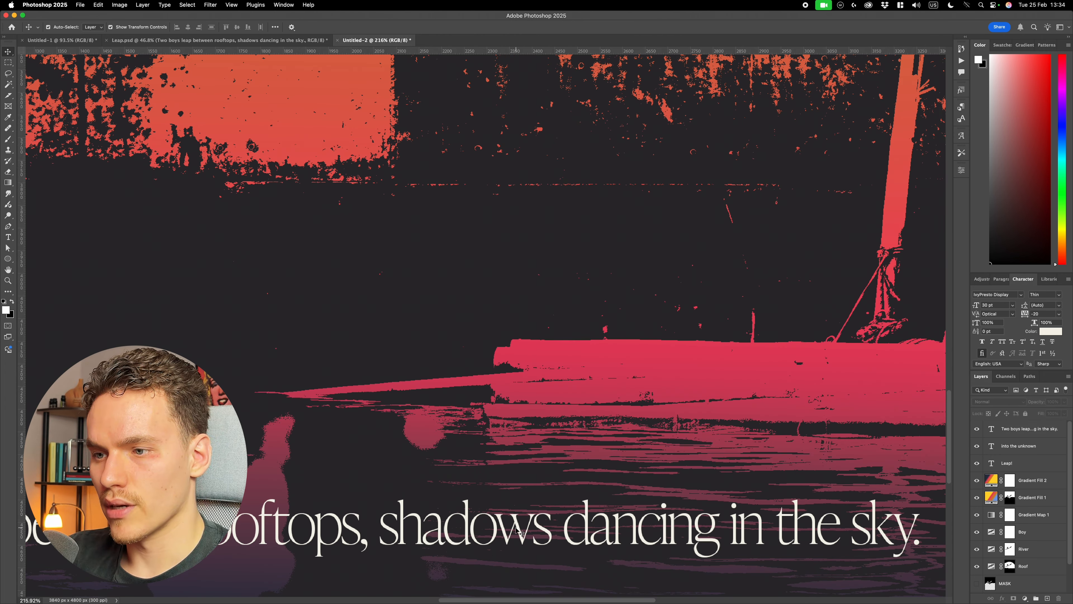
{"action": "key", "text": "super+0"}
{"action": "scroll", "coordinate": [738, 482], "scroll_direction": "right", "scroll_amount": 2}
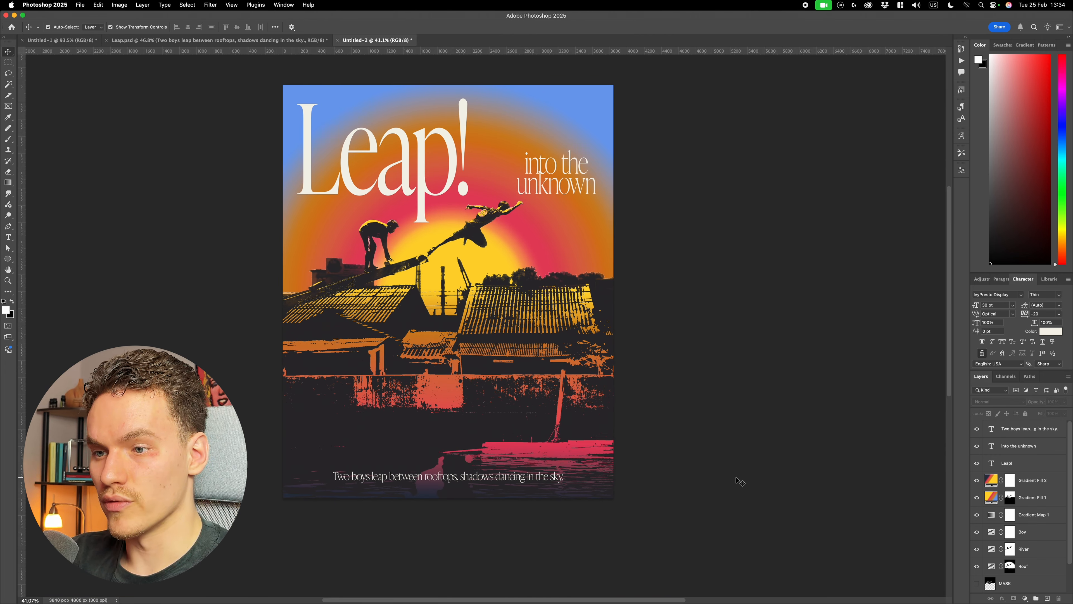
{"action": "scroll", "coordinate": [738, 459], "scroll_direction": "left", "scroll_amount": 3}
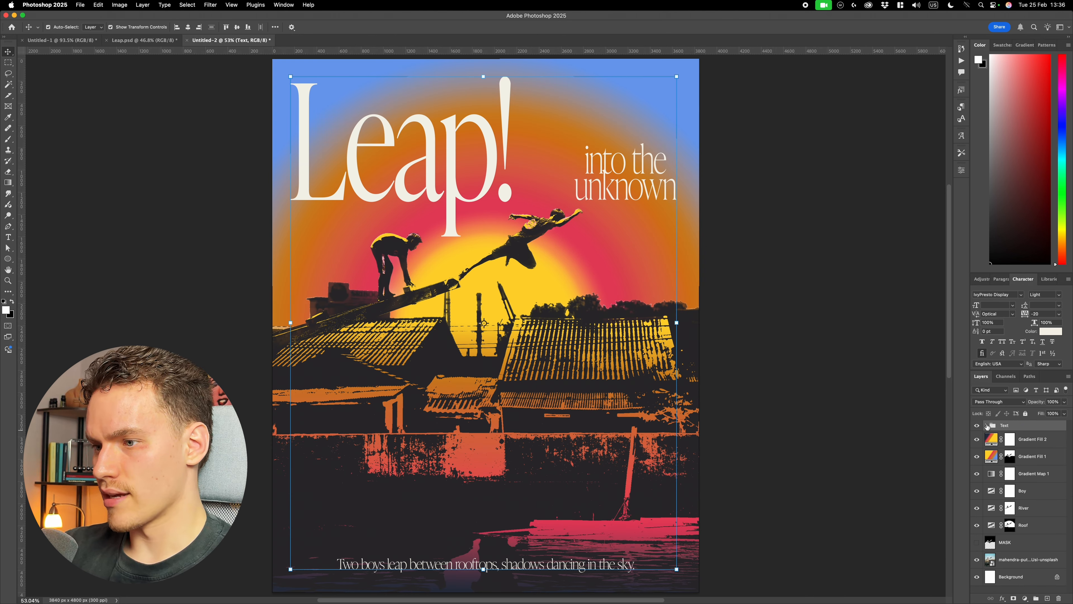
- Place the SelectTex_04 texture above the Text group and shift it upward to cover the whole poster
{"action": "left_click", "coordinate": [858, 389]}
{"action": "scroll", "coordinate": [858, 389], "scroll_direction": "down", "scroll_amount": 2}
{"action": "scroll", "coordinate": [830, 379], "scroll_direction": "down", "scroll_amount": 1}
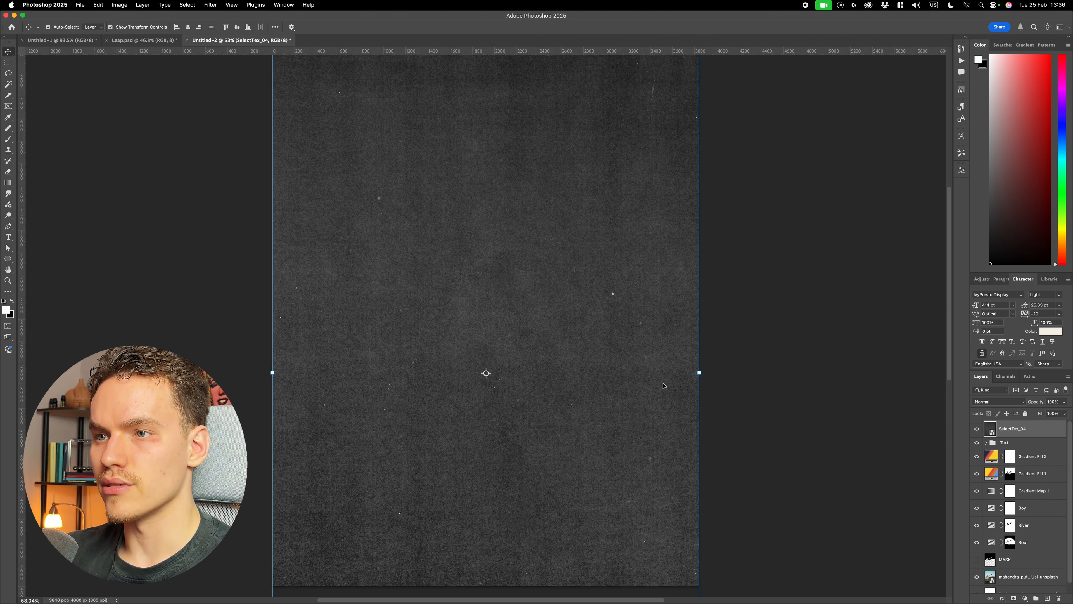
{"action": "scroll", "coordinate": [663, 383], "scroll_direction": "down", "scroll_amount": 2}
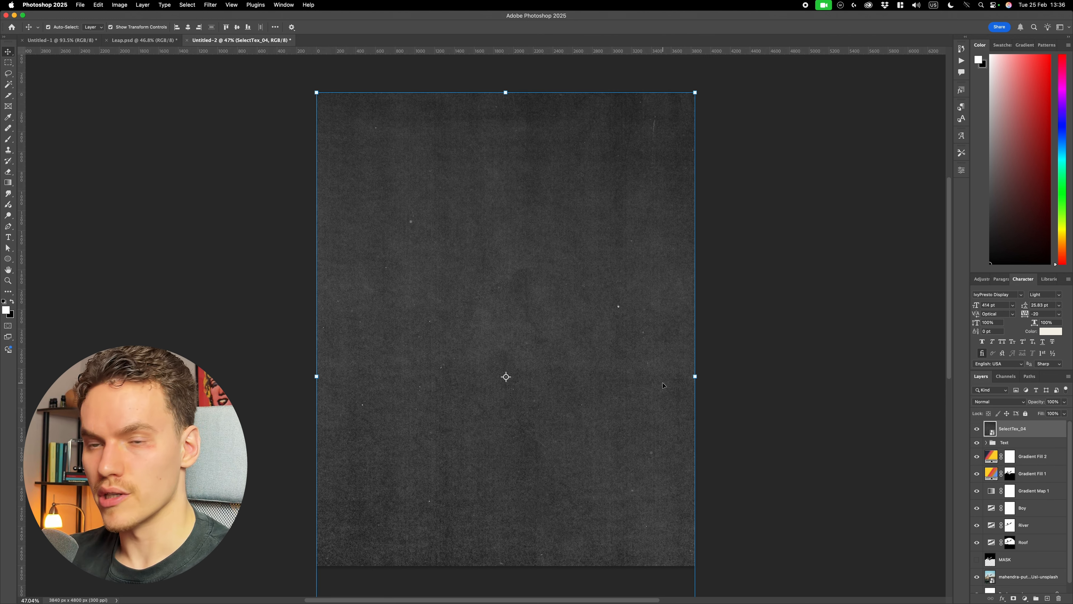
{"action": "left_click_drag", "start_coordinate": [645, 425], "coordinate": [661, 366]}
- Set the blend mode of the SelectTex_04 texture layer to Screen
{"action": "scroll", "coordinate": [551, 363], "scroll_direction": "up", "scroll_amount": 8}
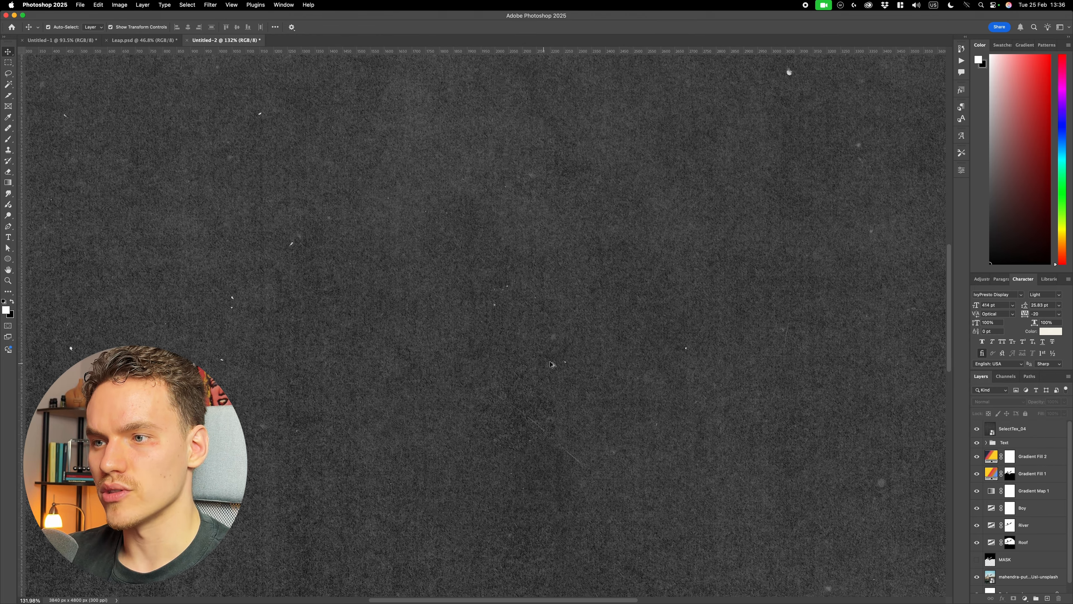
{"action": "scroll", "coordinate": [550, 363], "scroll_direction": "down", "scroll_amount": 5}
{"action": "scroll", "coordinate": [566, 364], "scroll_direction": "up", "scroll_amount": 12}
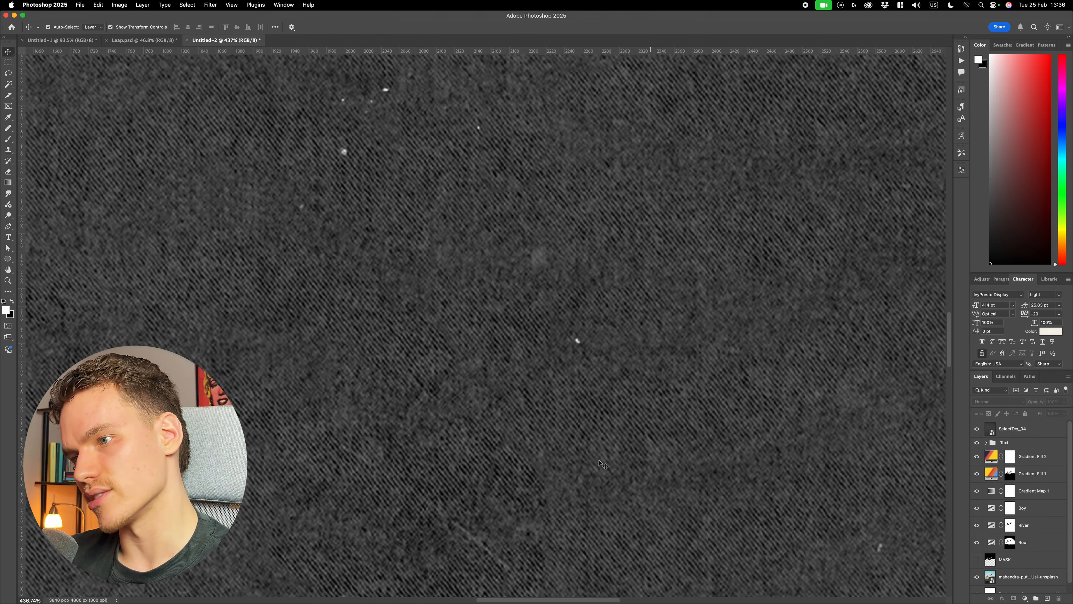
{"action": "scroll", "coordinate": [603, 463], "scroll_direction": "down", "scroll_amount": 10}
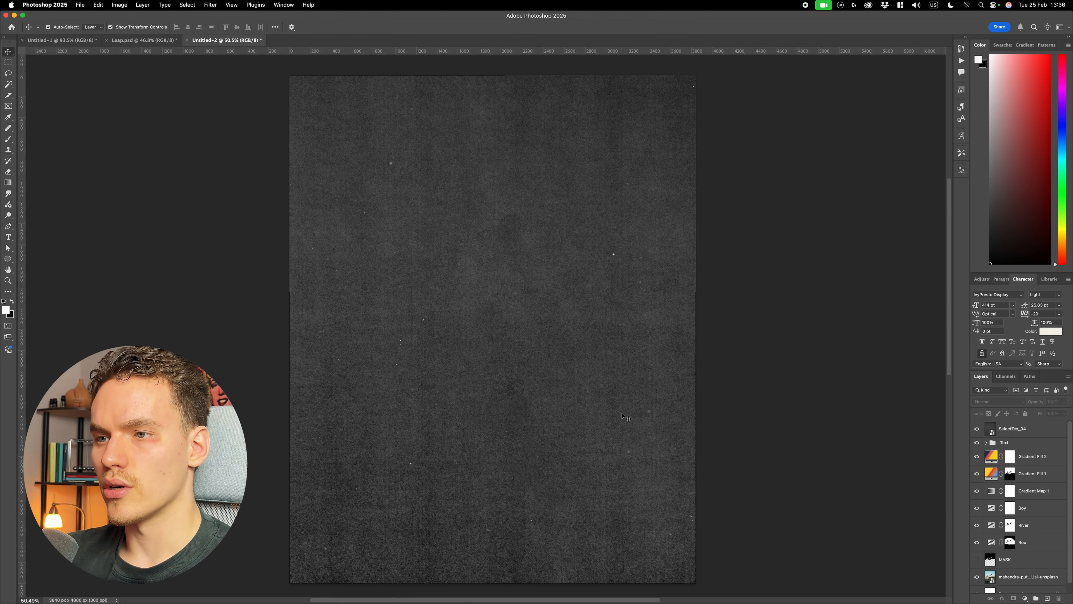
{"action": "scroll", "coordinate": [624, 417], "scroll_direction": "down", "scroll_amount": 2}
{"action": "left_click", "coordinate": [1034, 428]}
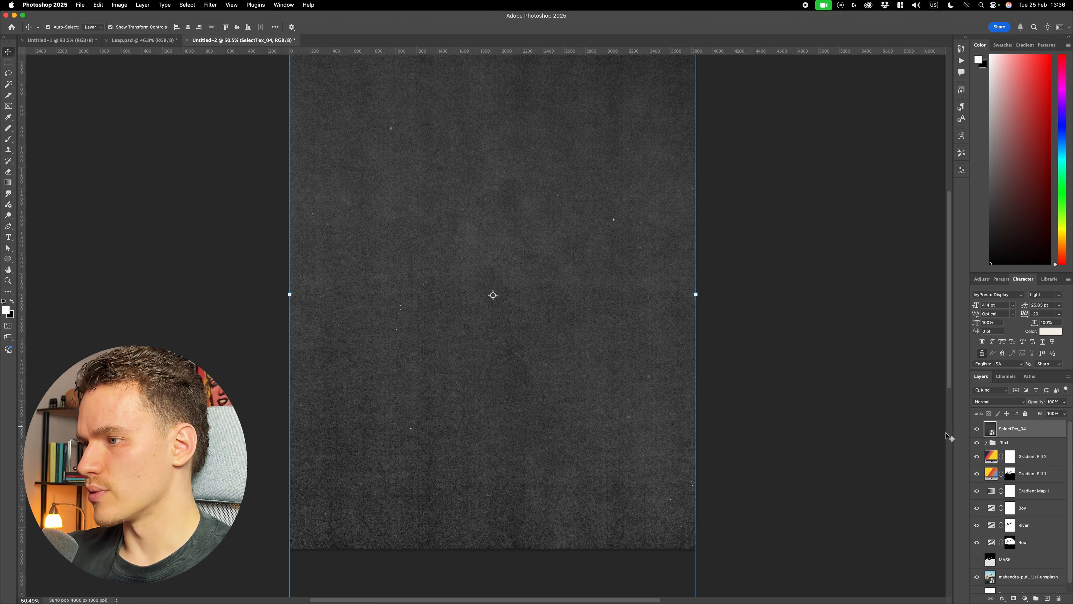
{"action": "left_click", "coordinate": [1008, 402]}
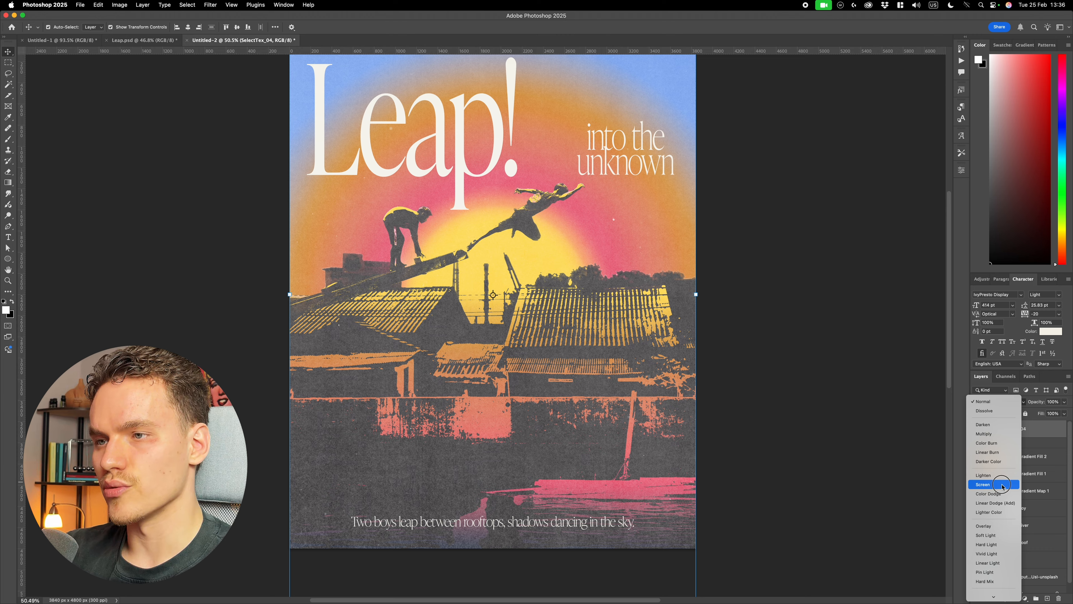
{"action": "left_click", "coordinate": [1004, 484]}
{"action": "scroll", "coordinate": [849, 446], "scroll_direction": "up", "scroll_amount": 2}
{"action": "scroll", "coordinate": [849, 445], "scroll_direction": "down", "scroll_amount": 2}
{"action": "scroll", "coordinate": [848, 444], "scroll_direction": "right", "scroll_amount": 2}
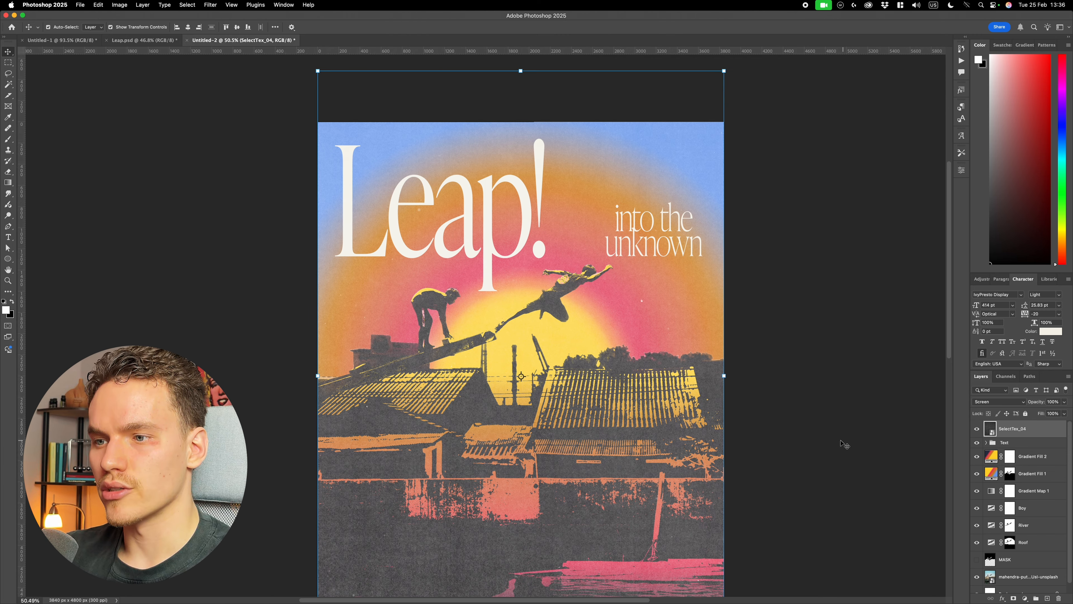
- Reduce the SelectTex_04 texture layer's opacity to 40% and deselect it
{"action": "left_click", "coordinate": [1056, 402]}
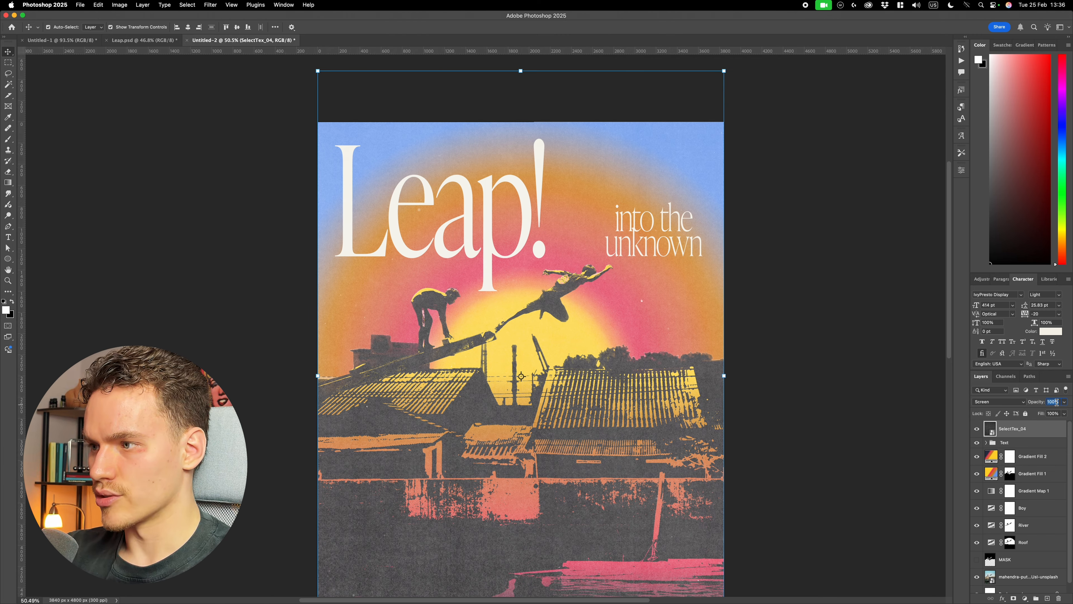
{"action": "type", "text": "30"}
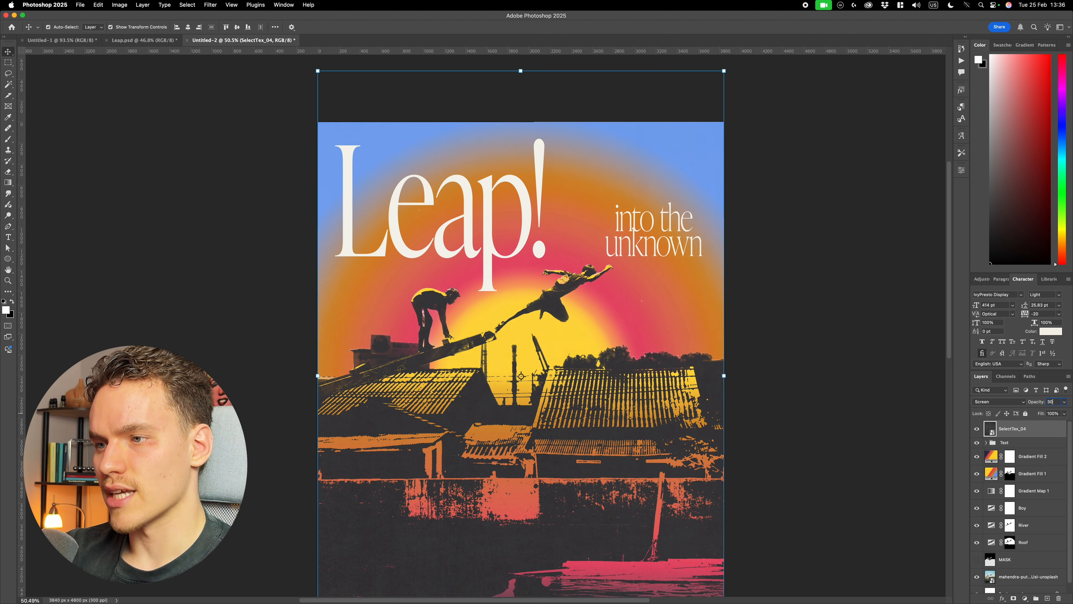
{"action": "left_click", "coordinate": [799, 431]}
{"action": "scroll", "coordinate": [798, 431], "scroll_direction": "down", "scroll_amount": 2}
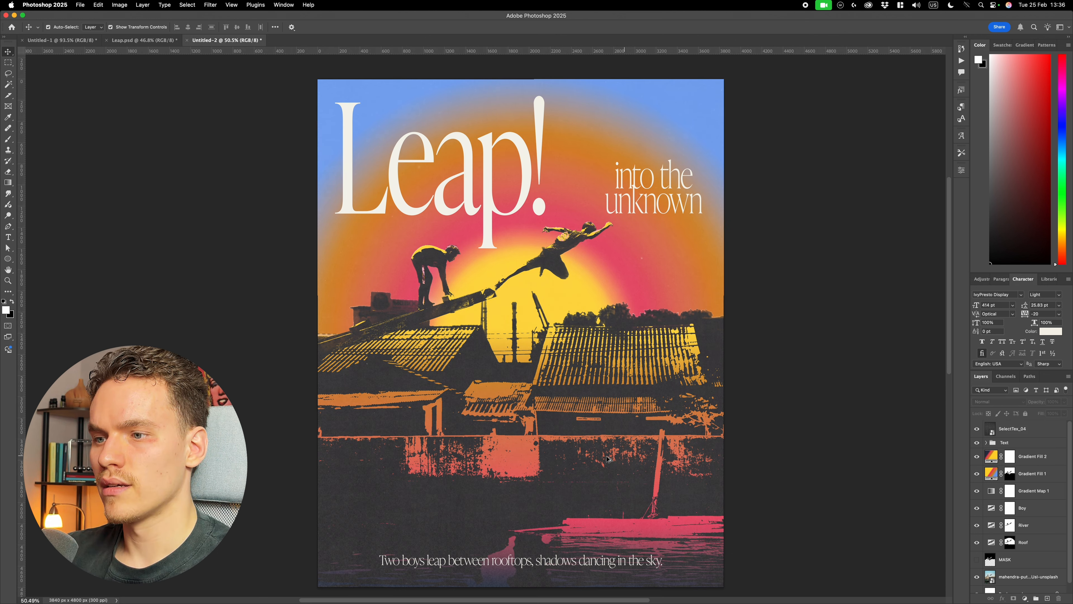
{"action": "scroll", "coordinate": [596, 455], "scroll_direction": "up", "scroll_amount": 3}
{"action": "scroll", "coordinate": [607, 456], "scroll_direction": "down", "scroll_amount": 2}
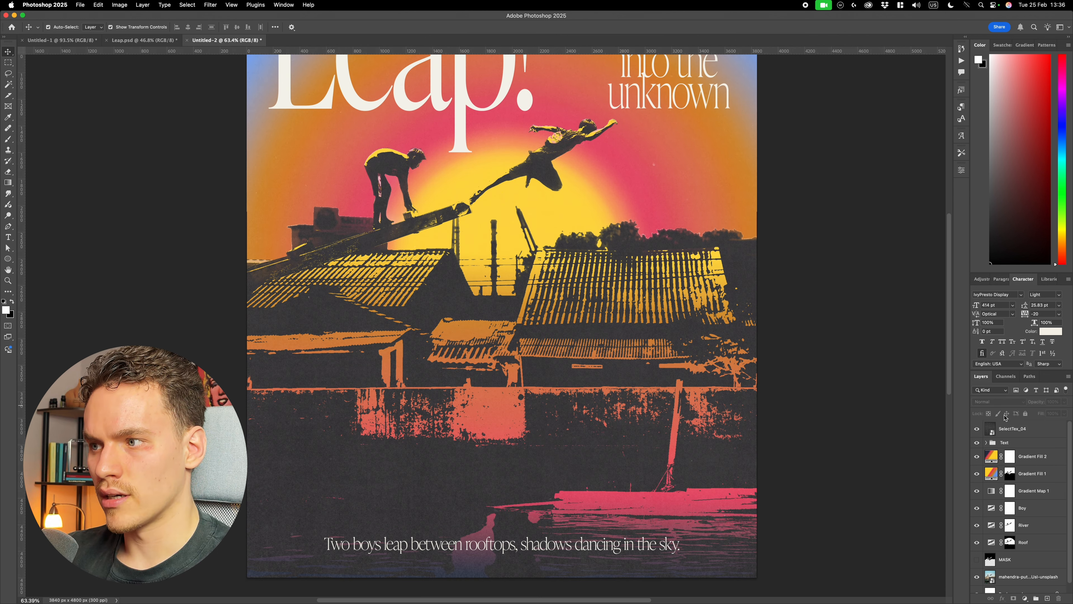
- Duplicate the SelectTex_04 layer and set the copy's blend mode to Color Dodge
{"action": "left_click", "coordinate": [1034, 430]}
{"action": "scroll", "coordinate": [881, 398], "scroll_direction": "down", "scroll_amount": 1}
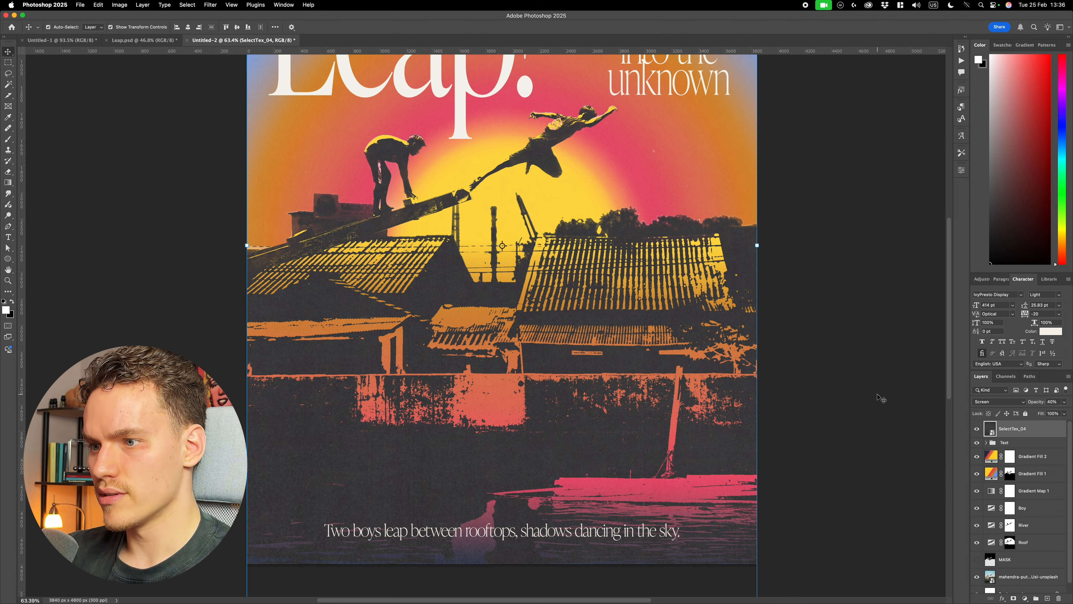
{"action": "key", "text": "super+j"}
{"action": "scroll", "coordinate": [881, 398], "scroll_direction": "up", "scroll_amount": 3}
{"action": "left_click", "coordinate": [1006, 401]}
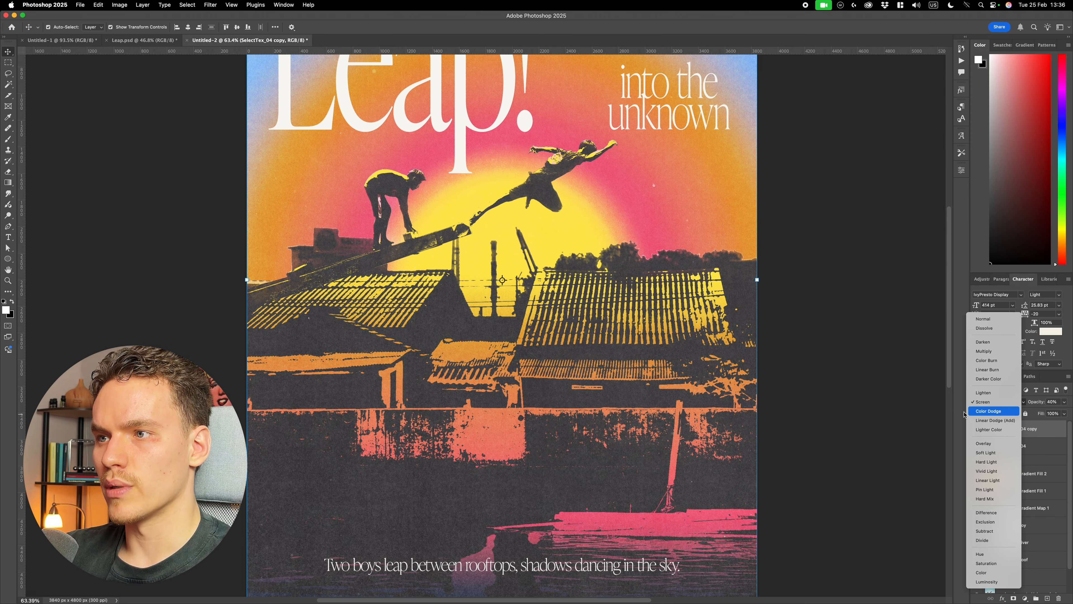
{"action": "left_click", "coordinate": [965, 412]}
{"action": "scroll", "coordinate": [878, 393], "scroll_direction": "up", "scroll_amount": 5}
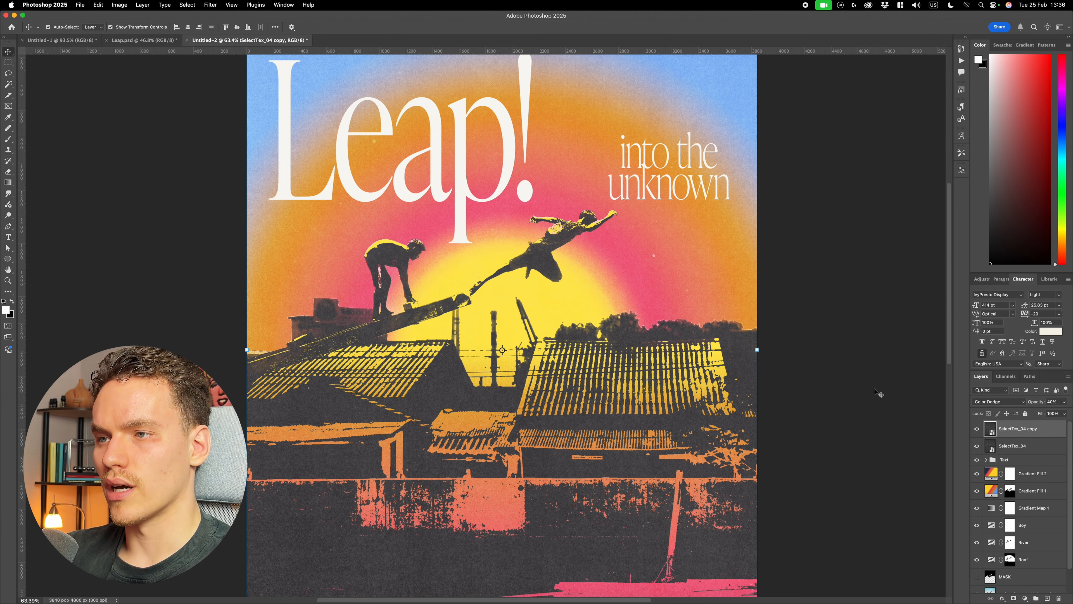
- Lower the opacity of the Color Dodge texture copy to 20%
{"action": "left_click", "coordinate": [1064, 402]}
{"action": "mouse_move", "coordinate": [1041, 414]}
{"action": "left_mouse_down"}
{"action": "mouse_move", "coordinate": [1032, 414]}
{"action": "mouse_move", "coordinate": [1039, 402]}
{"action": "left_mouse_up"}
{"action": "left_click", "coordinate": [1055, 402]}
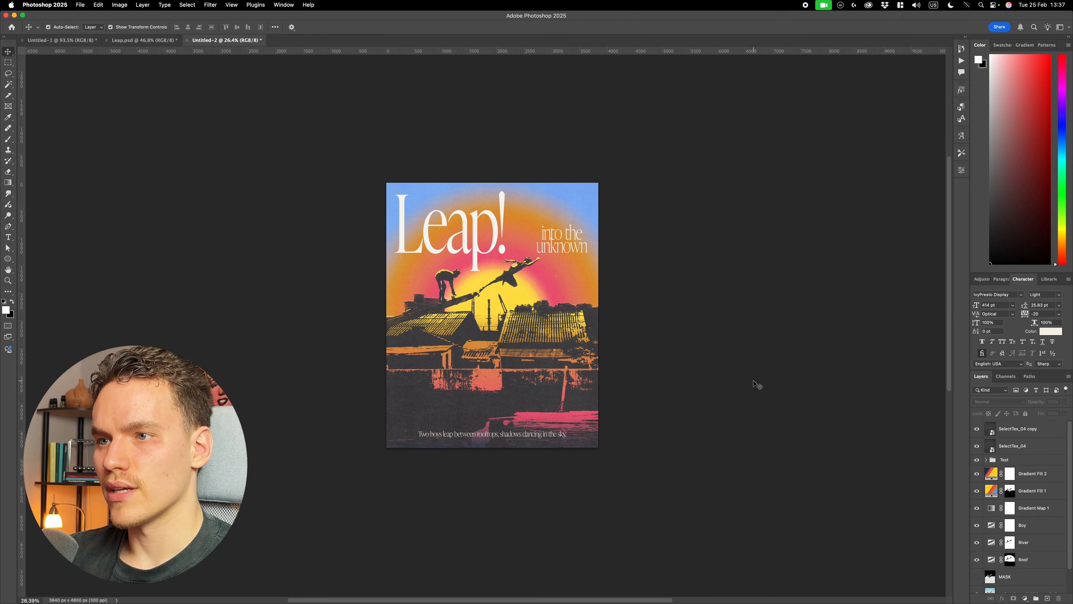
- Examine the texture's effect on the title, boys, roofs and sky, both close up and across the whole poster
{"action": "key", "text": "super+0"}
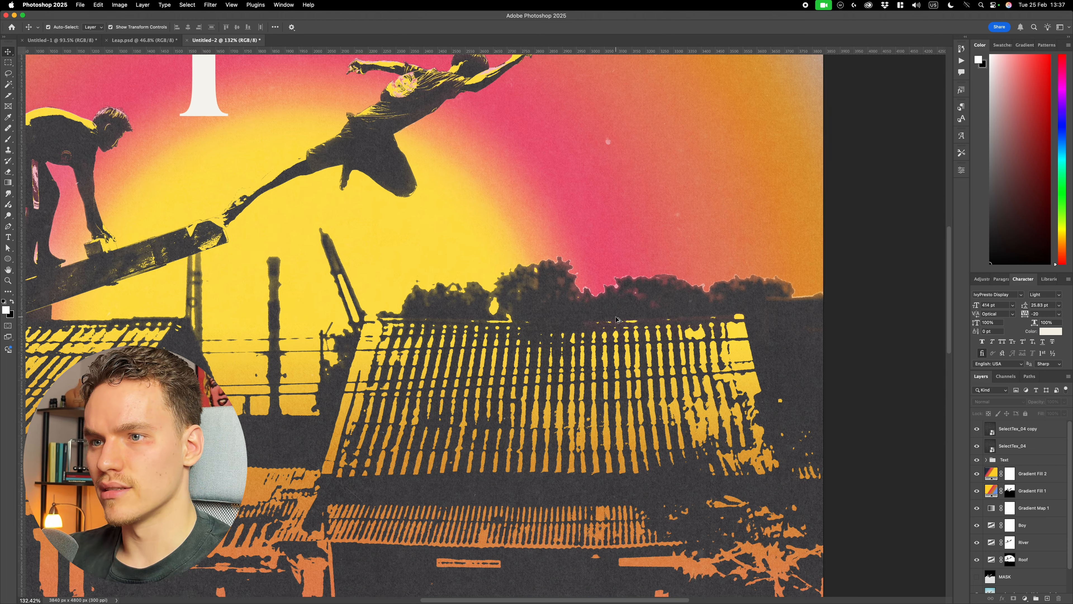
{"action": "scroll", "coordinate": [619, 318], "scroll_direction": "up", "scroll_amount": 5}
{"action": "scroll", "coordinate": [619, 318], "scroll_direction": "down", "scroll_amount": 5}
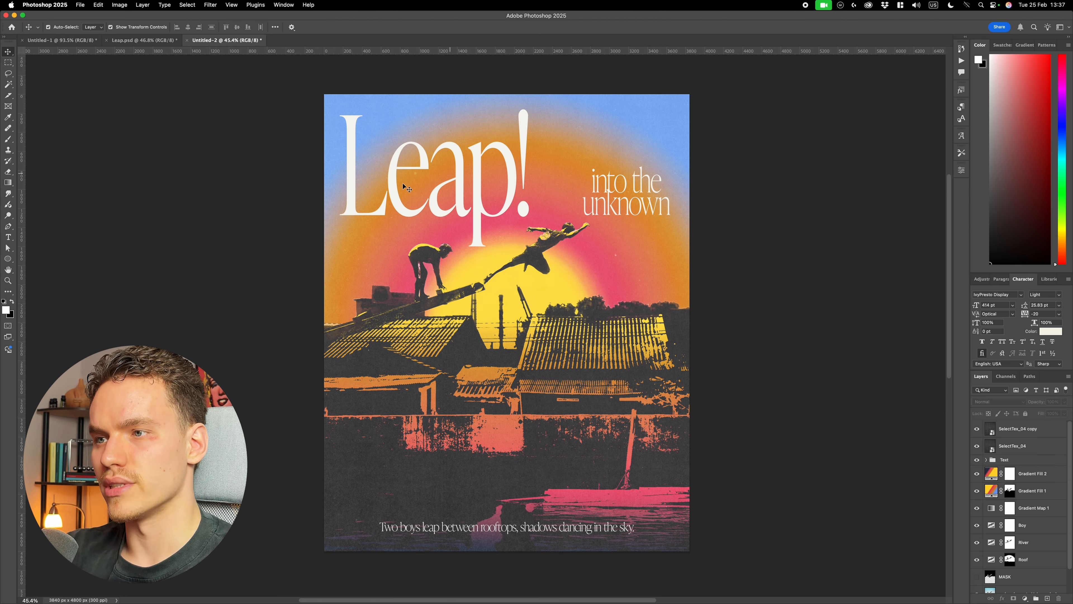
{"action": "scroll", "coordinate": [736, 343], "scroll_direction": "up", "scroll_amount": 4}
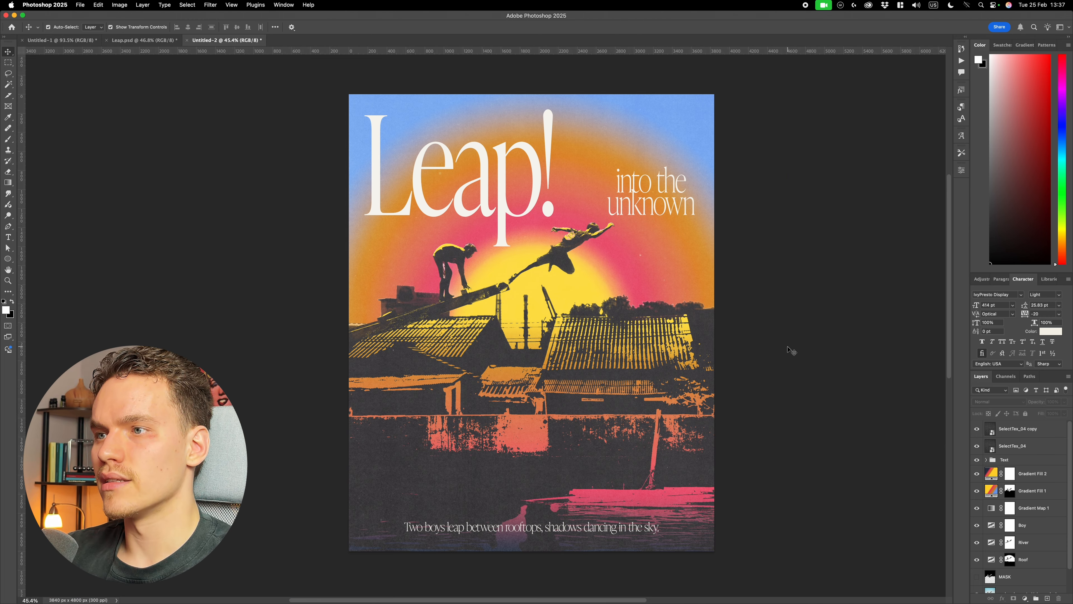
{"action": "scroll", "coordinate": [699, 343], "scroll_direction": "left", "scroll_amount": 3}
{"action": "scroll", "coordinate": [435, 306], "scroll_direction": "up", "scroll_amount": 4}
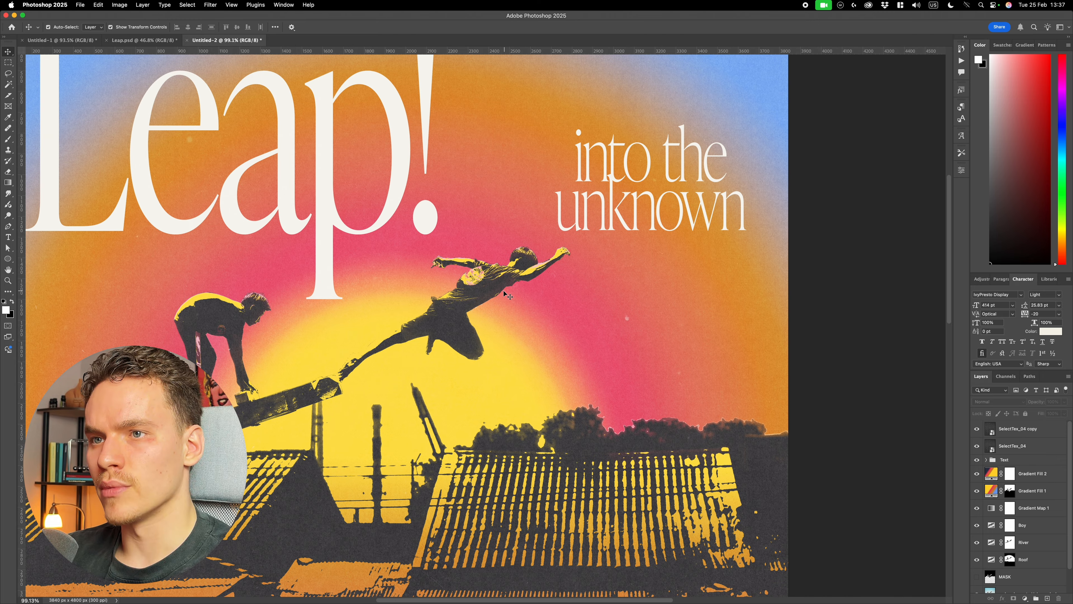
{"action": "scroll", "coordinate": [435, 306], "scroll_direction": "up", "scroll_amount": 2}
{"action": "scroll", "coordinate": [439, 304], "scroll_direction": "down", "scroll_amount": 6}
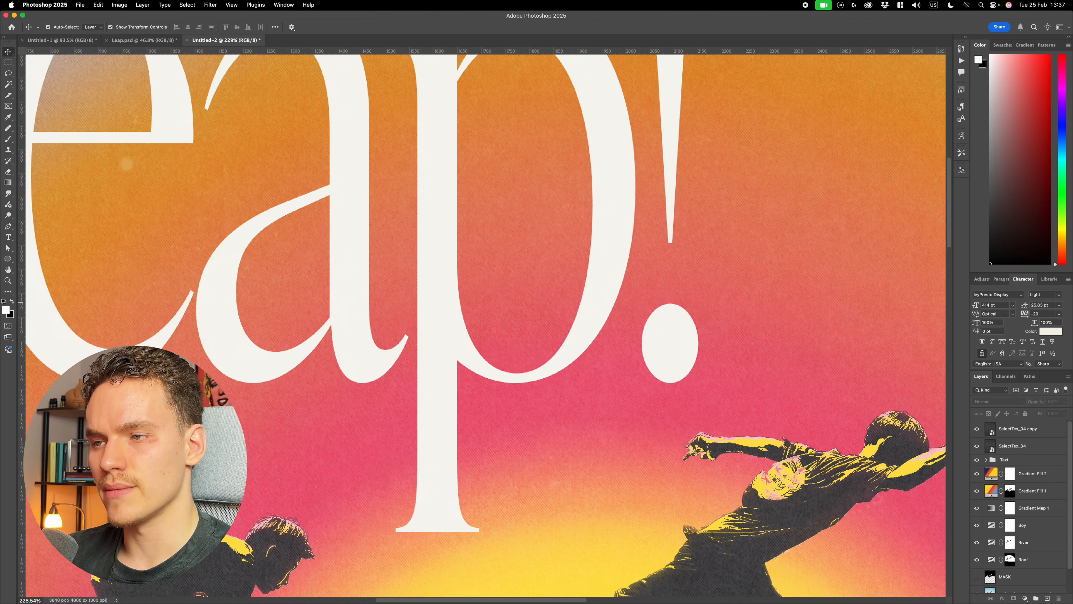
{"action": "scroll", "coordinate": [497, 290], "scroll_direction": "up", "scroll_amount": 3}
{"action": "scroll", "coordinate": [550, 279], "scroll_direction": "up", "scroll_amount": 3}
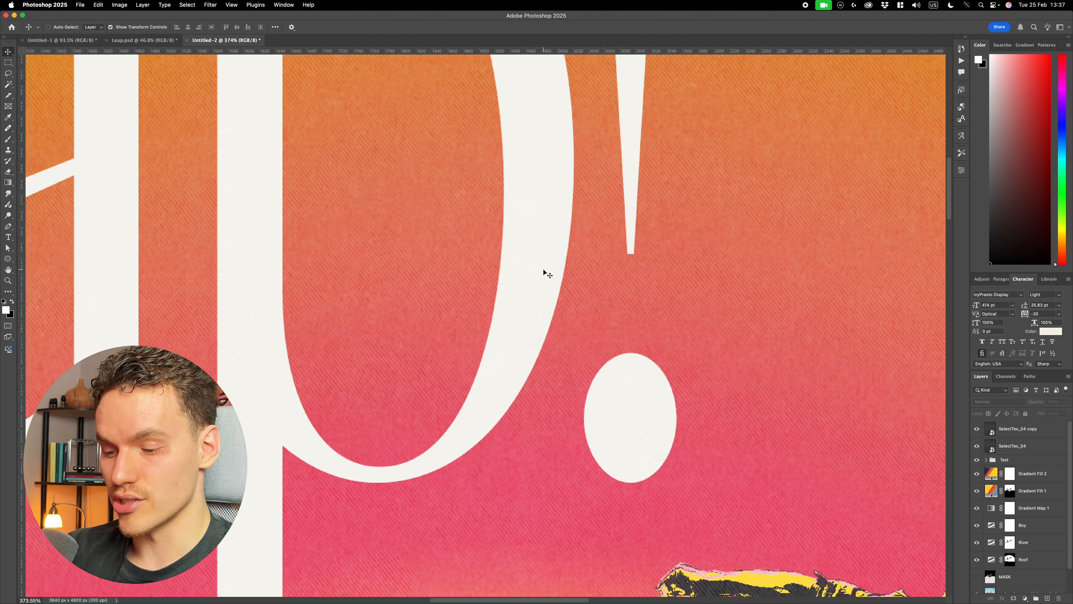
{"action": "key", "text": "super+0"}
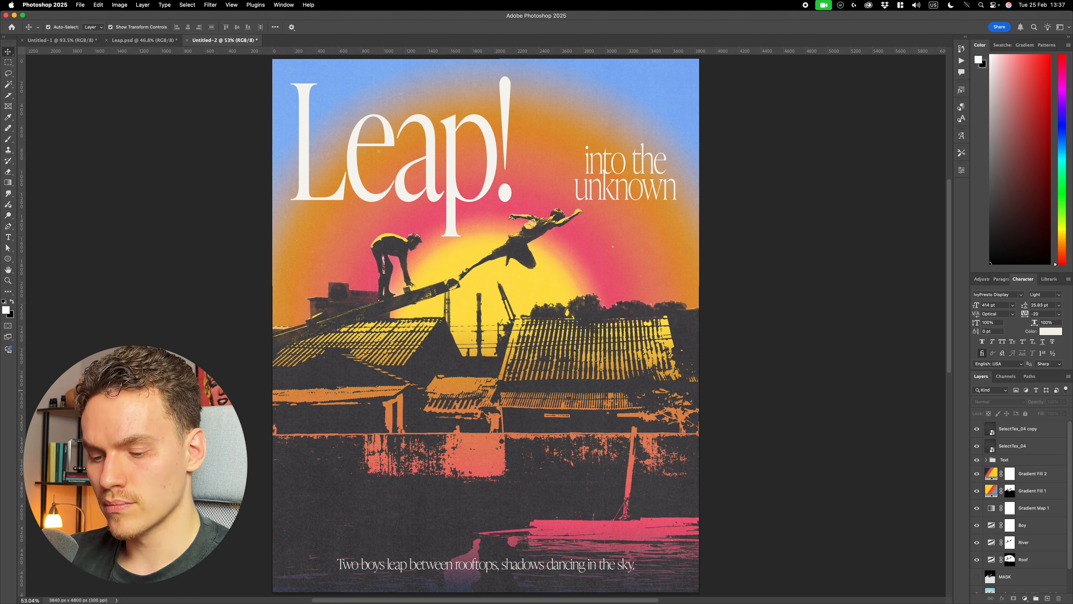
- Duplicate the SelectTex_04 copy layer, set the duplicate's blend mode to Exclusion and deselect it
{"action": "left_click", "coordinate": [1051, 430]}
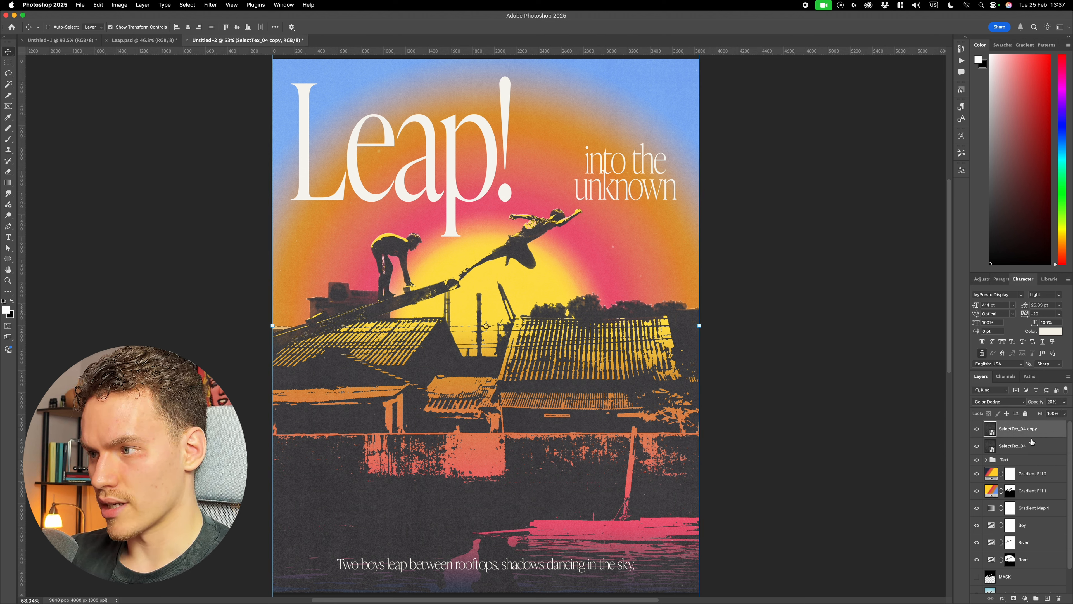
{"action": "key", "text": "super+j"}
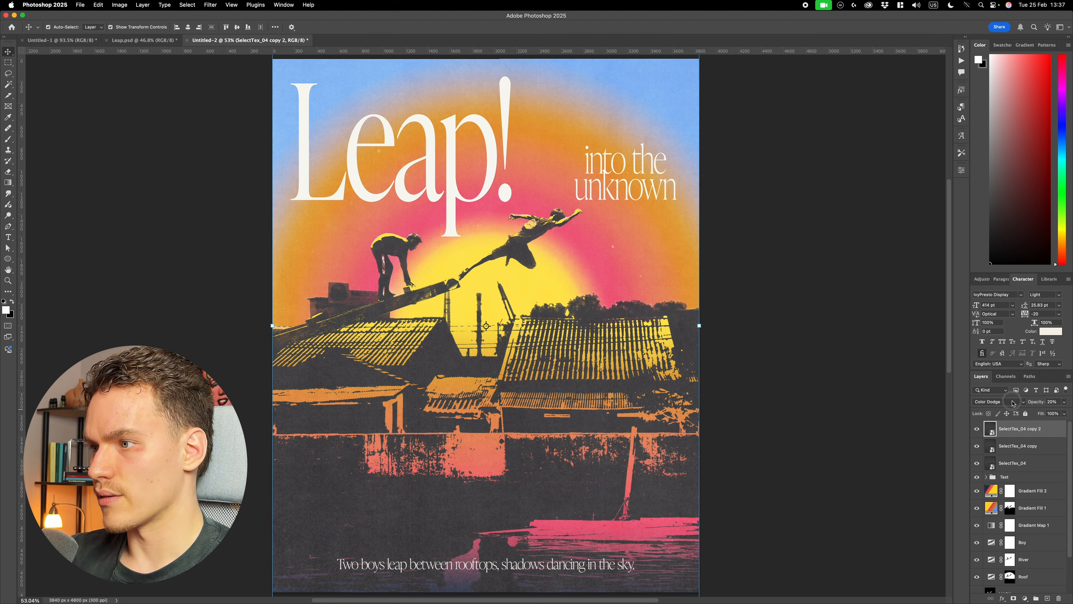
{"action": "left_click", "coordinate": [999, 402]}
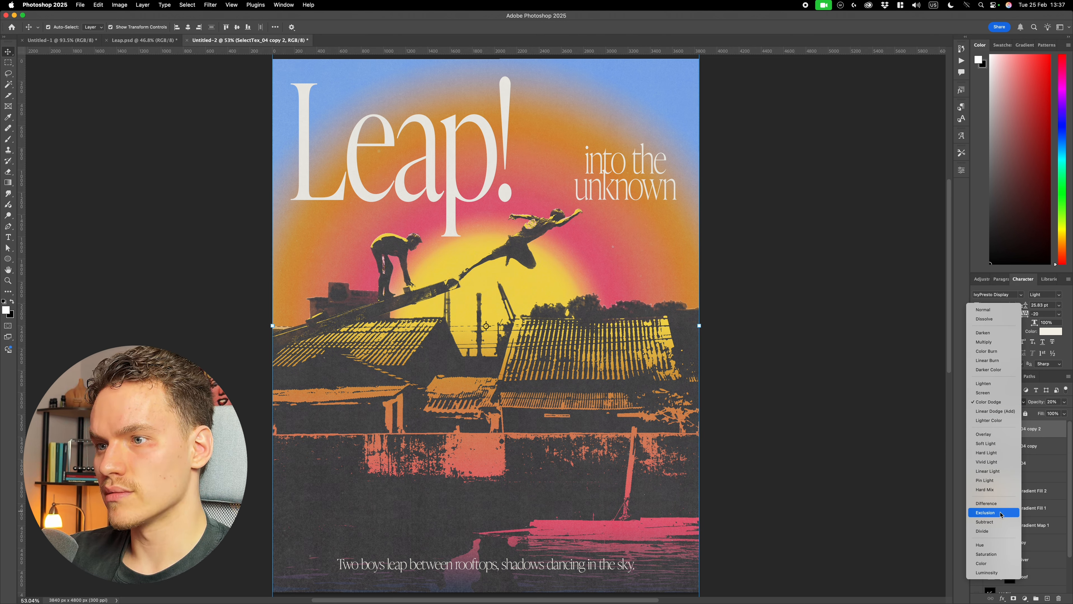
{"action": "left_click", "coordinate": [1001, 512]}
{"action": "left_click", "coordinate": [816, 431]}
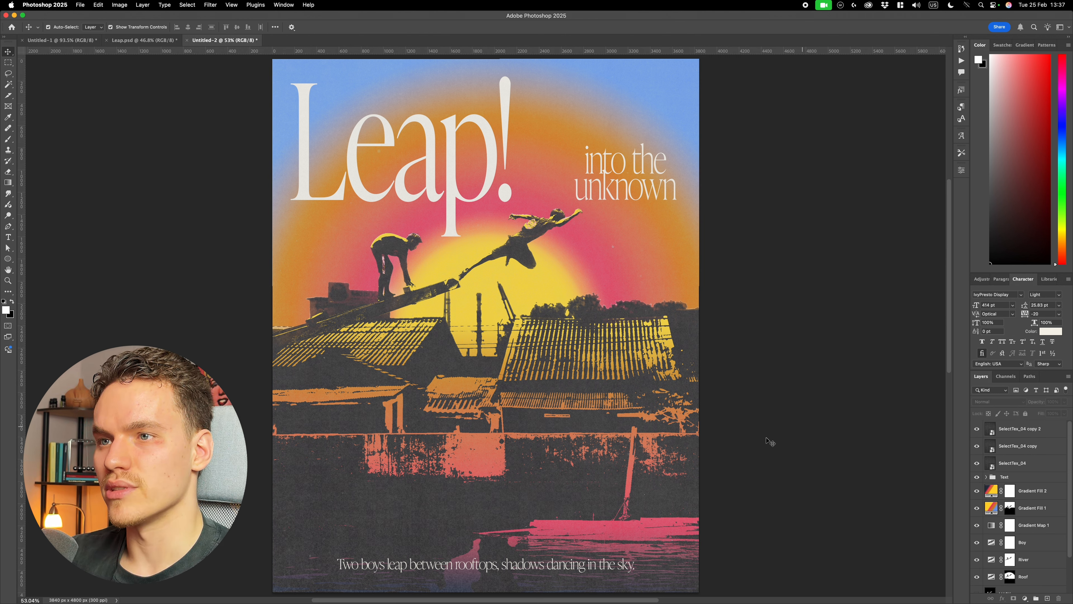
- Compare the poster with and without the Exclusion texture copy, checking the title, boys and sky
{"action": "scroll", "coordinate": [621, 523], "scroll_direction": "down", "scroll_amount": 2}
{"action": "left_click", "coordinate": [977, 428]}
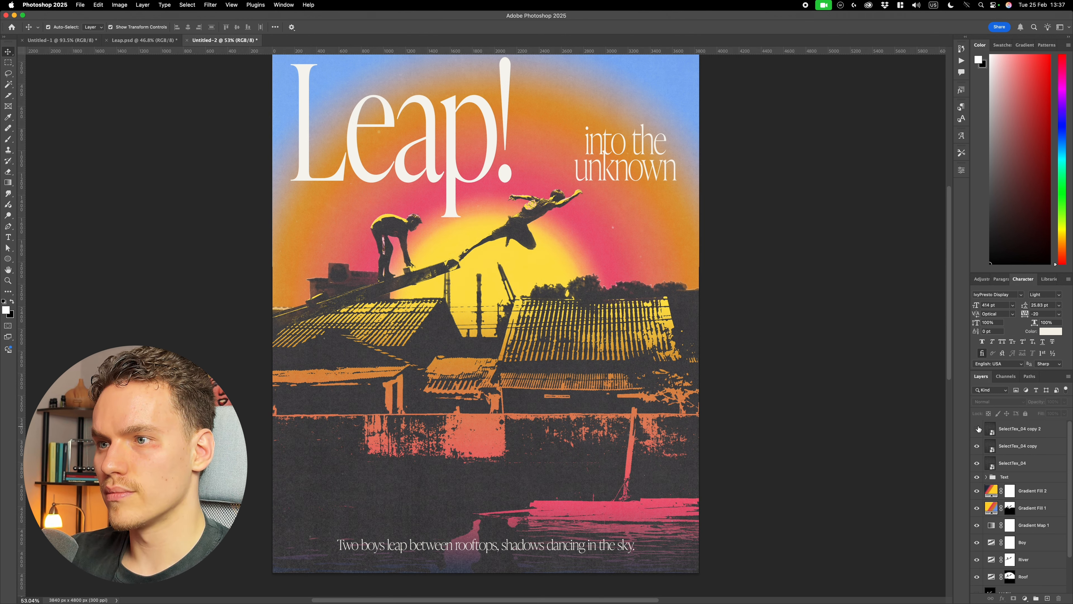
{"action": "left_click", "coordinate": [977, 428]}
{"action": "left_click", "coordinate": [978, 428]}
{"action": "scroll", "coordinate": [833, 413], "scroll_direction": "down", "scroll_amount": 5}
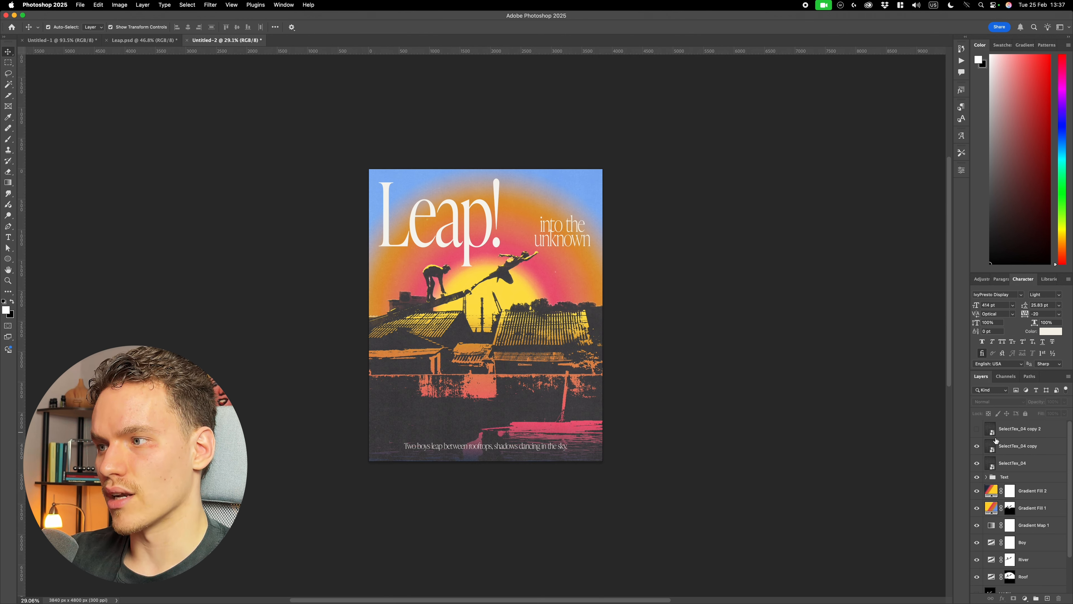
{"action": "left_click", "coordinate": [976, 431]}
{"action": "left_click", "coordinate": [1012, 431]}
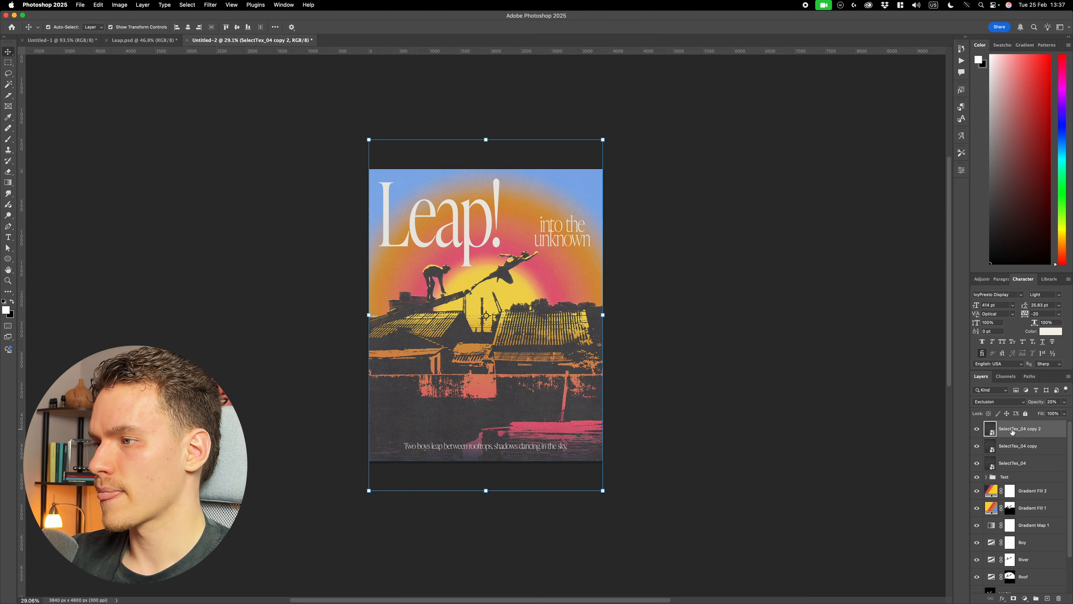
{"action": "scroll", "coordinate": [519, 274], "scroll_direction": "up", "scroll_amount": 8}
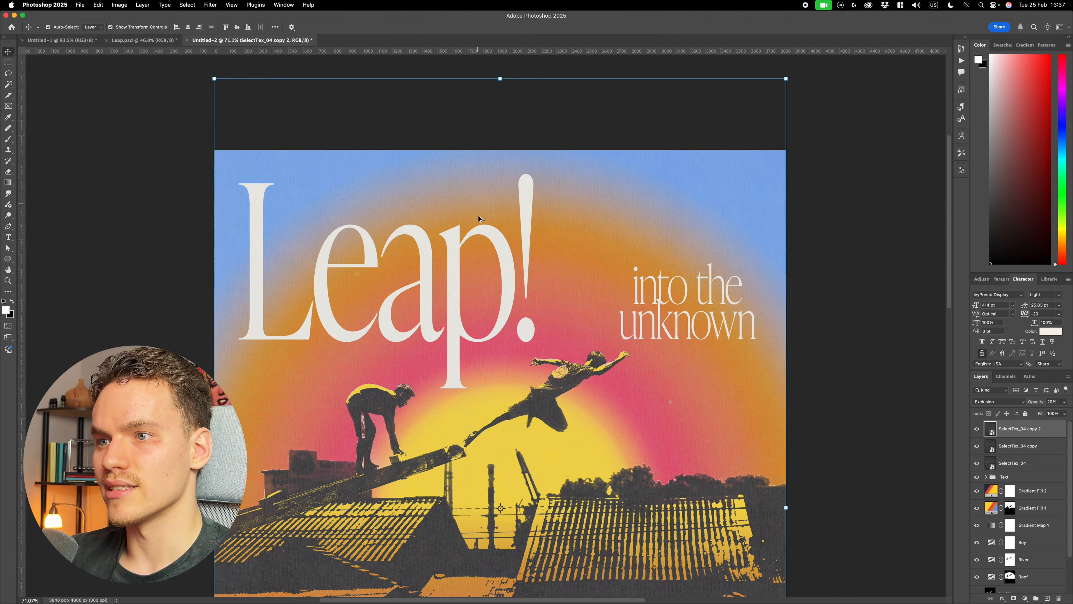
{"action": "scroll", "coordinate": [529, 276], "scroll_direction": "down", "scroll_amount": 6}
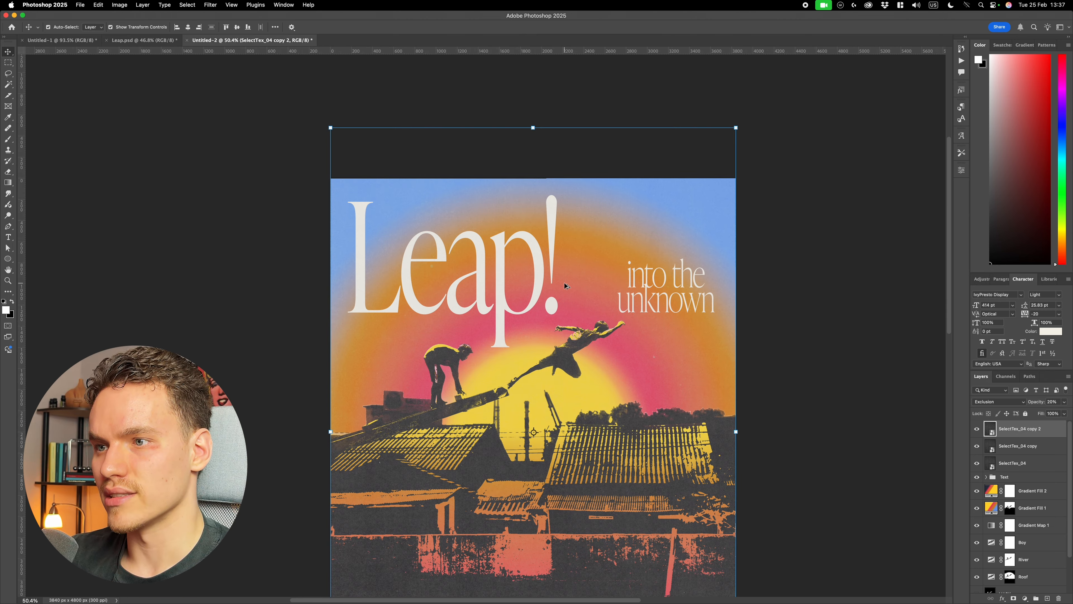
- Mask SelectTex_04 copy 2 to the combined letter outlines of the title, subtitle and tagline
{"action": "left_click", "coordinate": [987, 476]}
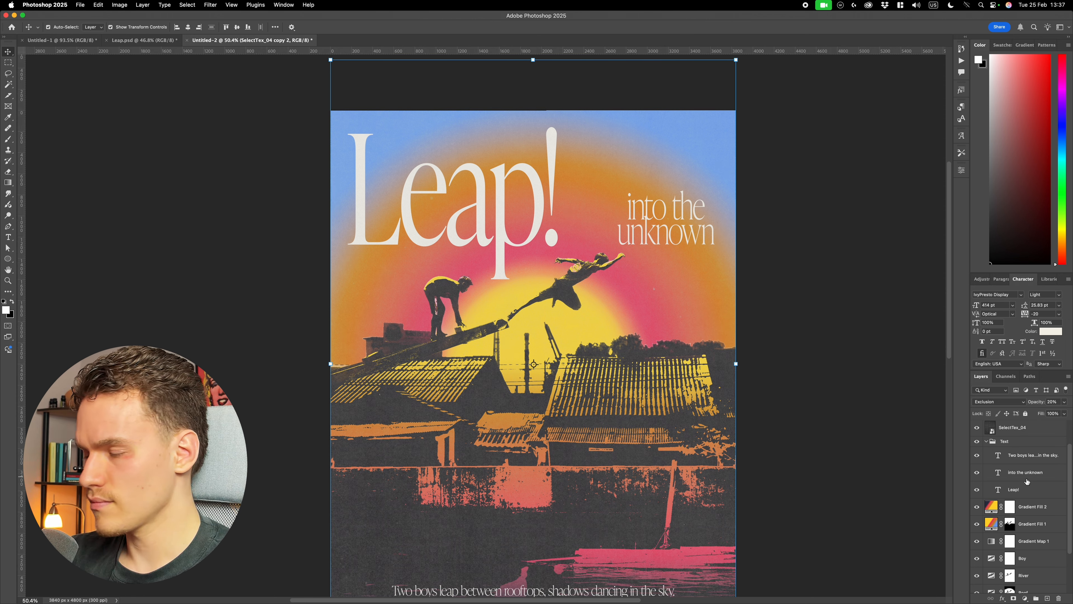
{"action": "left_click", "coordinate": [999, 489], "text": "super"}
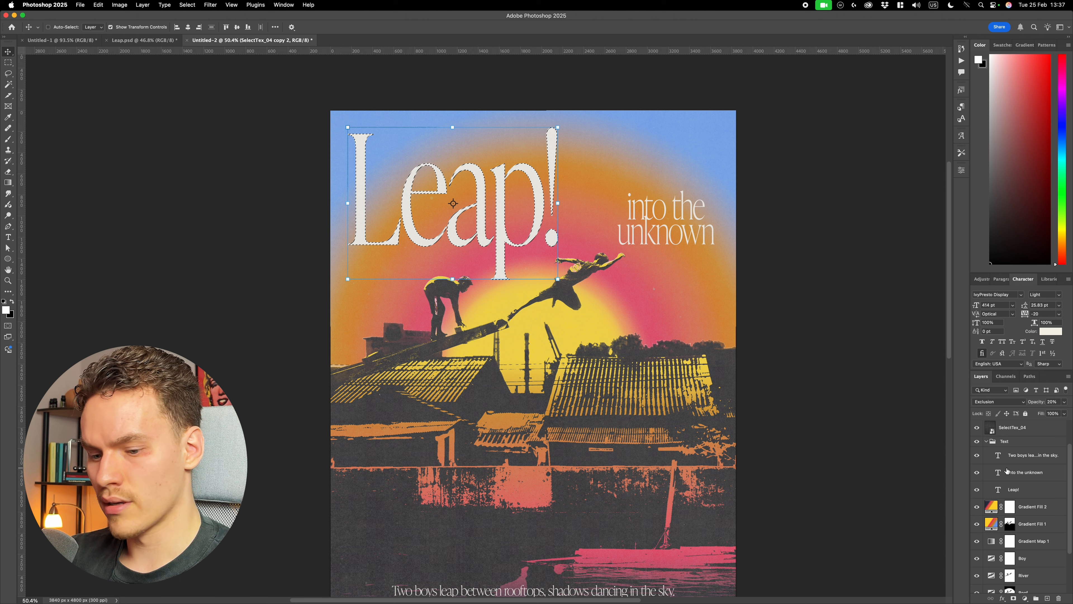
{"action": "left_click", "coordinate": [1000, 473], "text": "shift+super"}
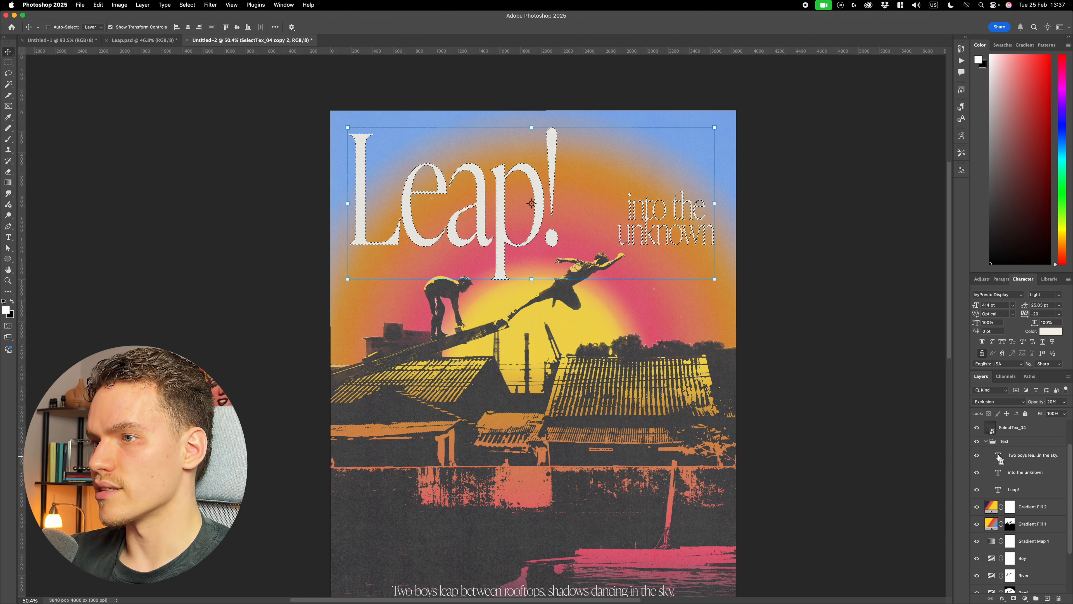
{"action": "left_click", "coordinate": [998, 455], "text": "shift+super"}
{"action": "scroll", "coordinate": [879, 441], "scroll_direction": "down", "scroll_amount": 2}
{"action": "scroll", "coordinate": [880, 441], "scroll_direction": "down", "scroll_amount": 1}
{"action": "scroll", "coordinate": [882, 439], "scroll_direction": "up", "scroll_amount": 3}
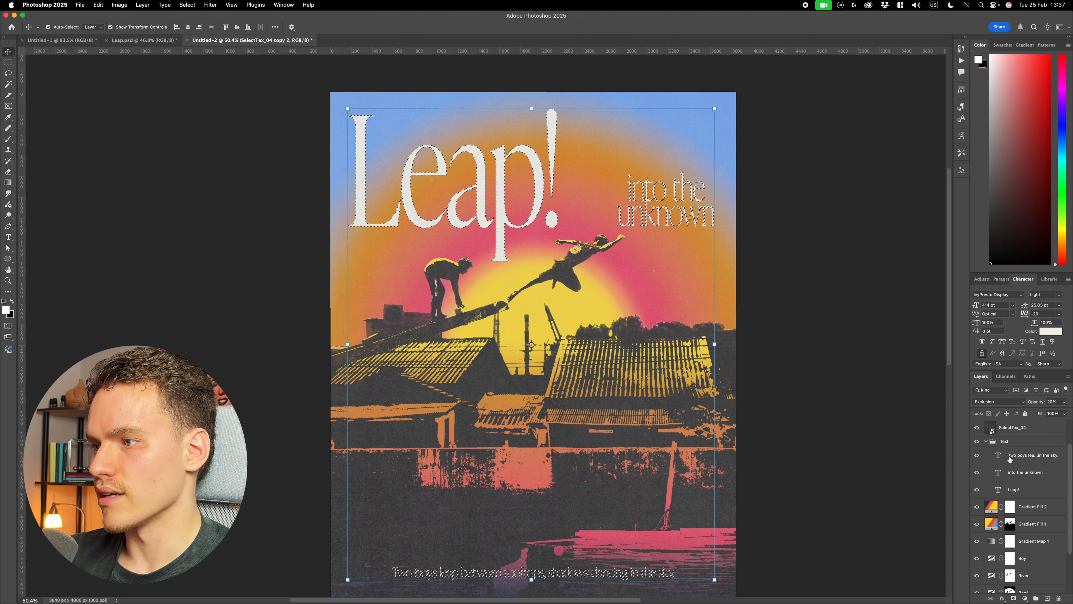
{"action": "left_click", "coordinate": [986, 441]}
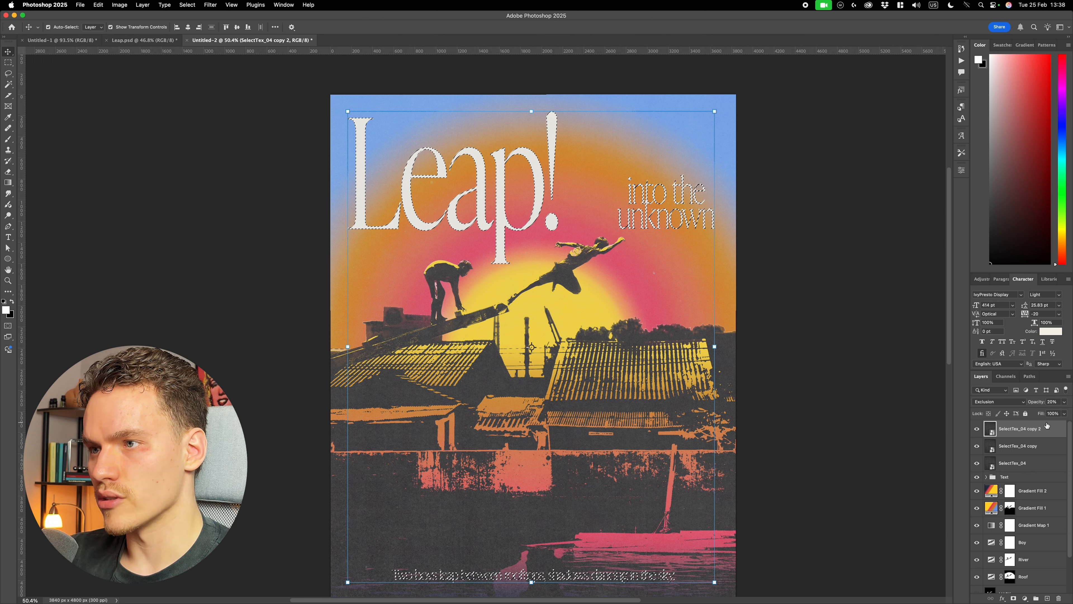
{"action": "left_click", "coordinate": [1014, 599]}
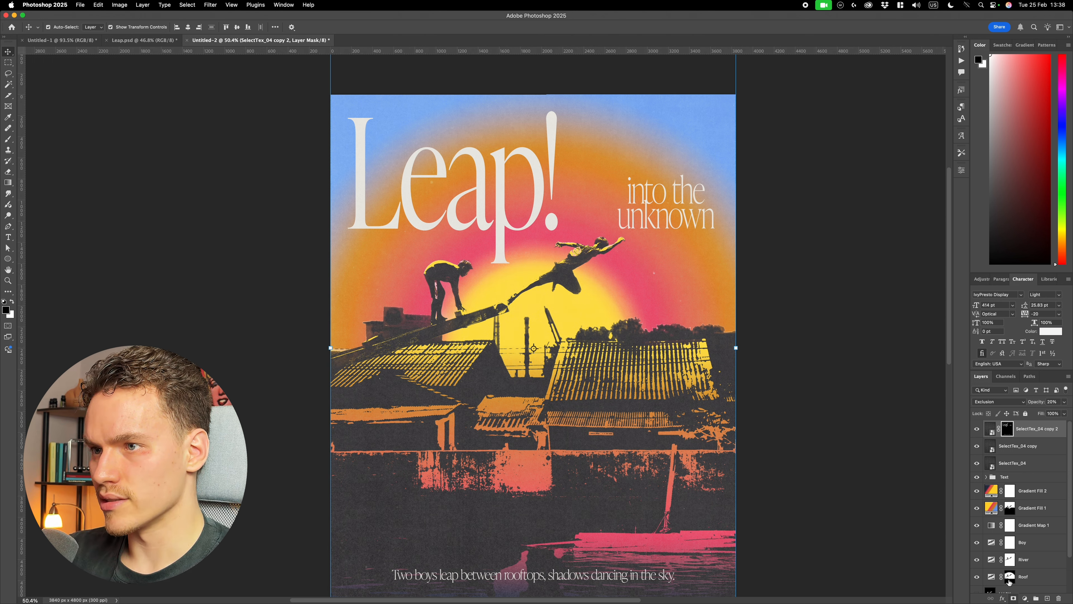
- Set the masked Exclusion texture copy's opacity to 25% and deselect it
{"action": "left_click", "coordinate": [1064, 402]}
{"action": "mouse_move", "coordinate": [1036, 412]}
{"action": "left_mouse_down"}
{"action": "mouse_move", "coordinate": [1065, 413]}
{"action": "mouse_move", "coordinate": [1044, 413]}
{"action": "left_mouse_up"}
{"action": "left_click", "coordinate": [1058, 402]}
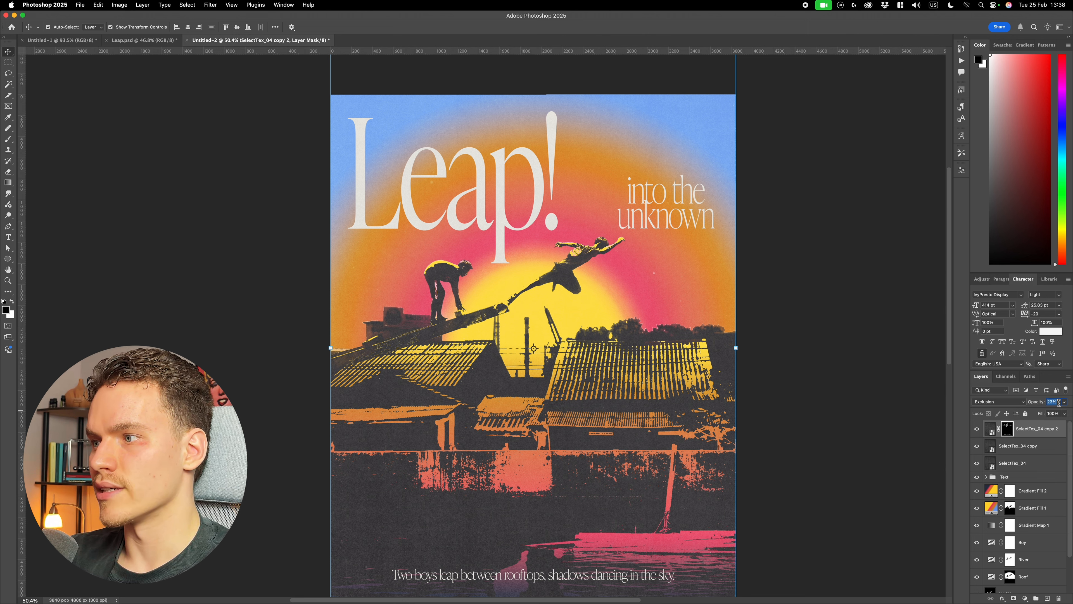
{"action": "type", "text": "25"}
{"action": "key", "text": "Return"}
{"action": "scroll", "coordinate": [507, 211], "scroll_direction": "up", "scroll_amount": 10}
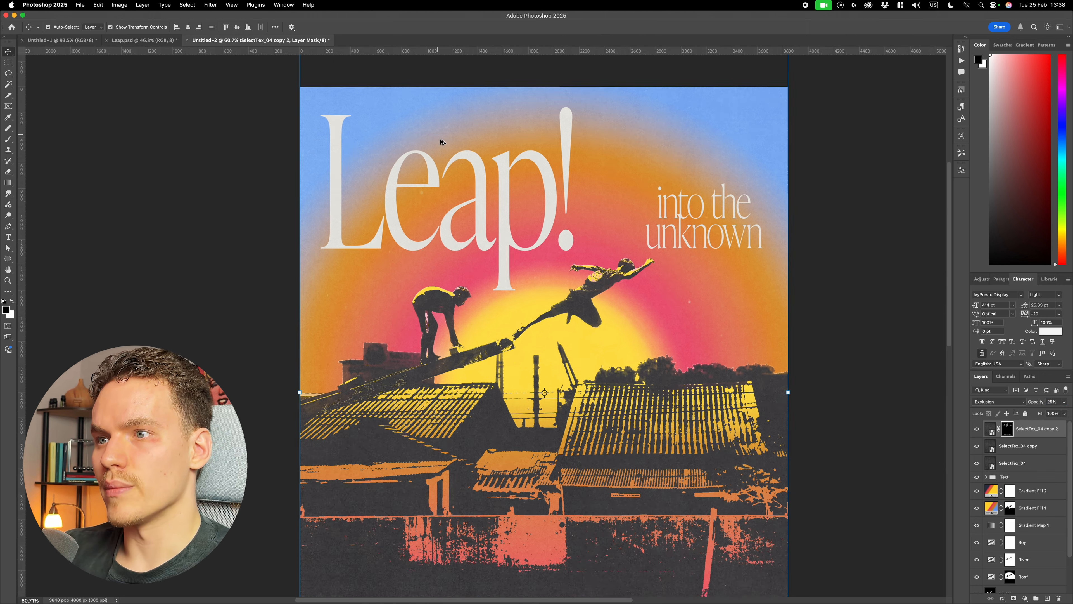
{"action": "scroll", "coordinate": [608, 283], "scroll_direction": "up", "scroll_amount": 3}
{"action": "scroll", "coordinate": [663, 314], "scroll_direction": "down", "scroll_amount": 2}
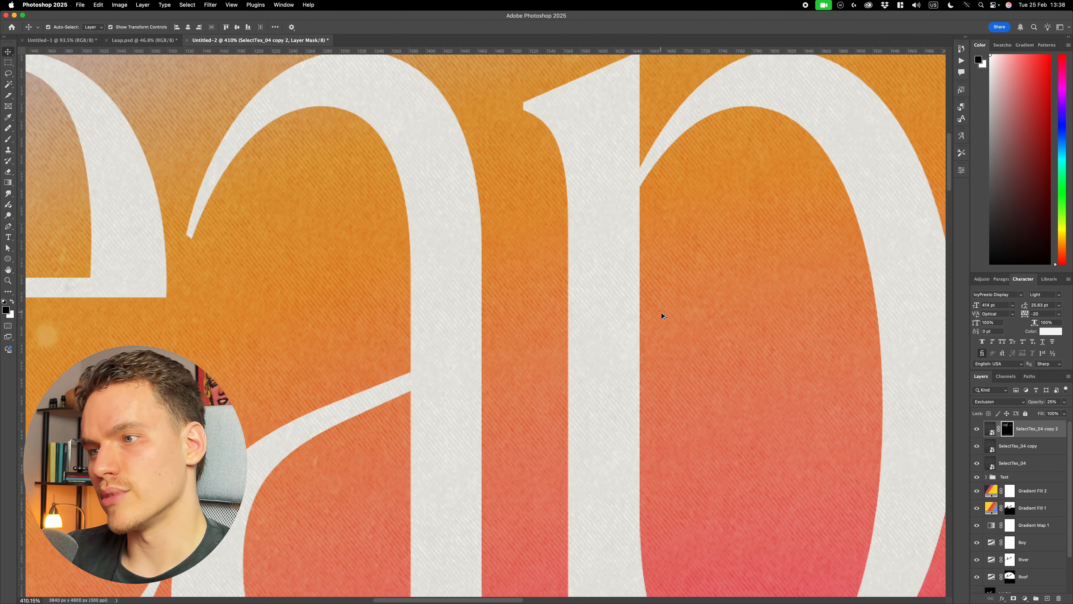
{"action": "scroll", "coordinate": [762, 407], "scroll_direction": "down", "scroll_amount": 10}
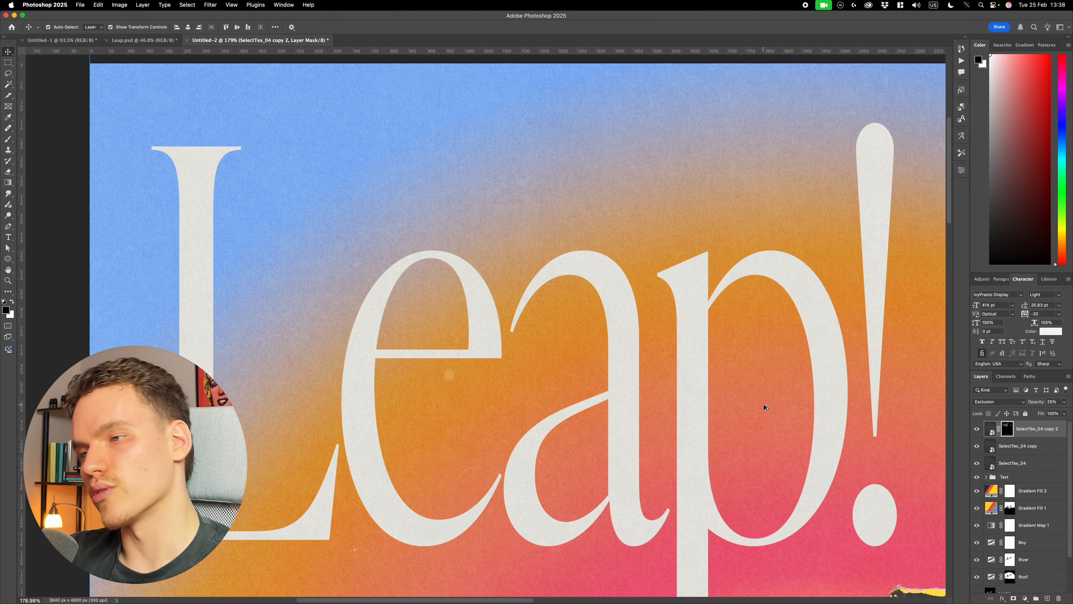
{"action": "left_click", "coordinate": [788, 412]}
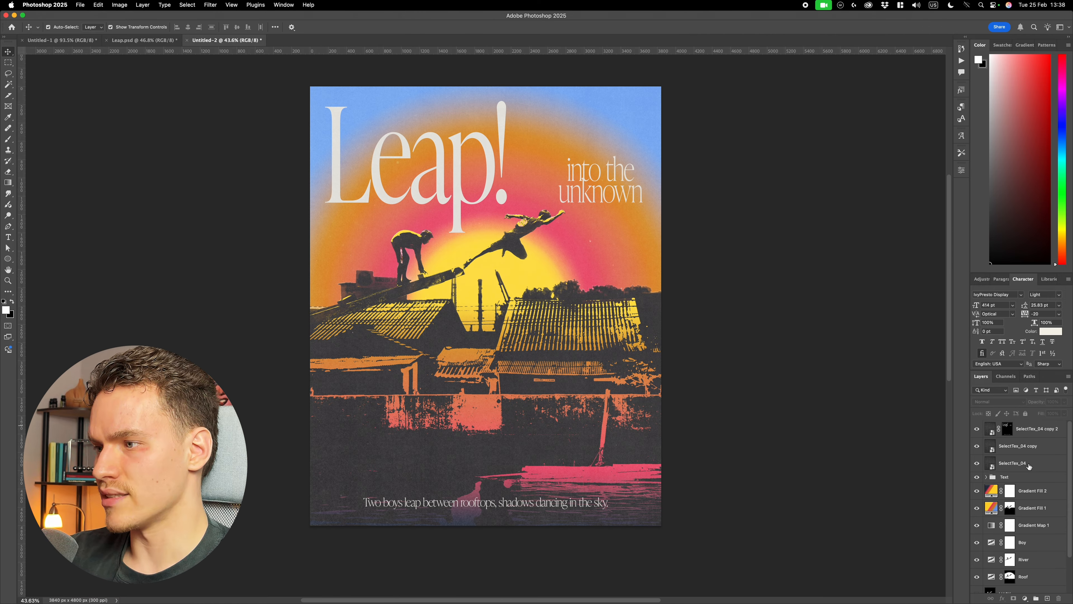
- Duplicate the Text group and hide the original group
{"action": "left_click", "coordinate": [1008, 477]}
{"action": "left_click", "coordinate": [977, 477]}
{"action": "left_click", "coordinate": [977, 477]}
{"action": "key", "text": "super+j"}
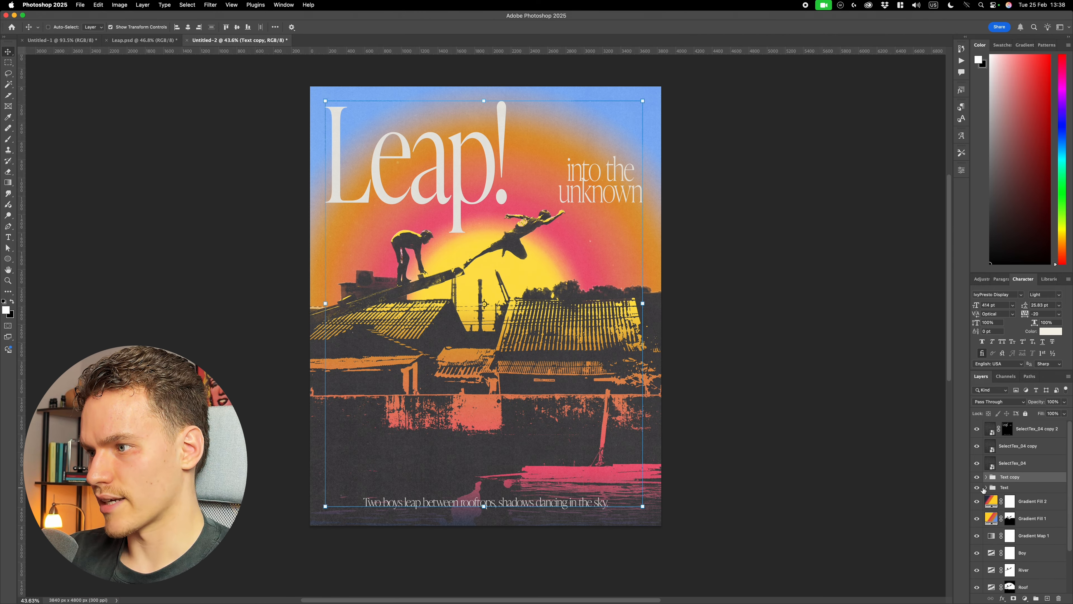
{"action": "left_click", "coordinate": [977, 487]}
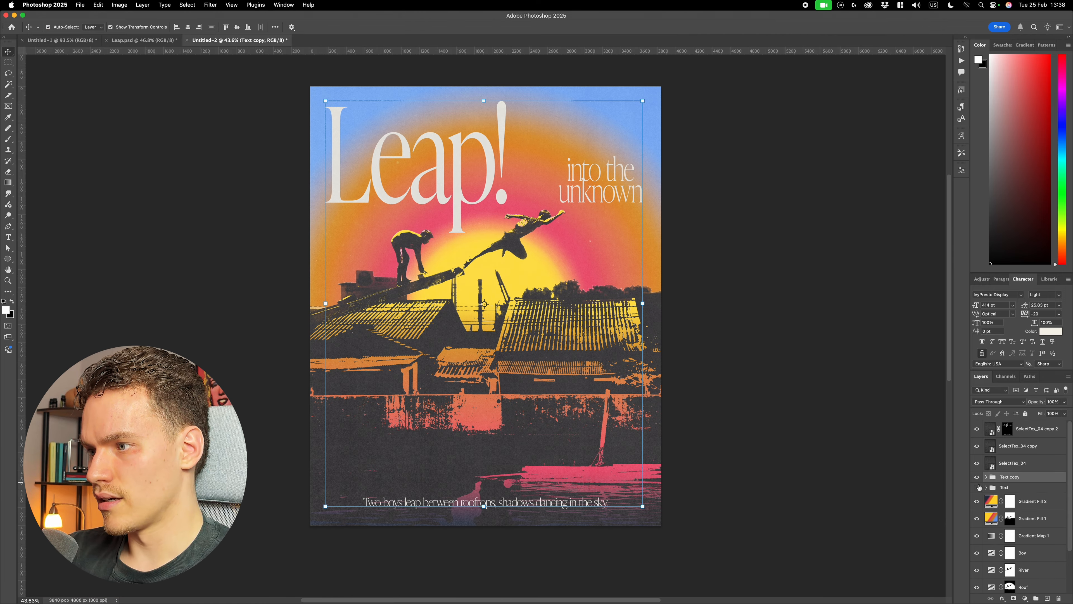
- Convert the Text copy group to a smart object and apply the Diffuse filter to it in Normal mode
{"action": "right_click", "coordinate": [1018, 479]}
{"action": "left_click", "coordinate": [985, 547]}
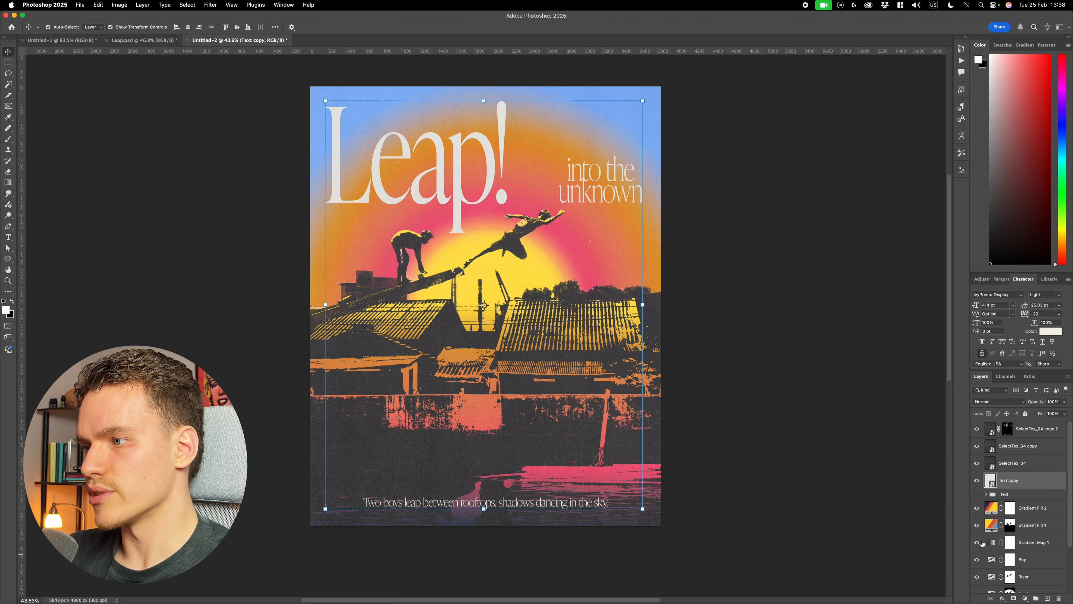
{"action": "left_click", "coordinate": [210, 5]}
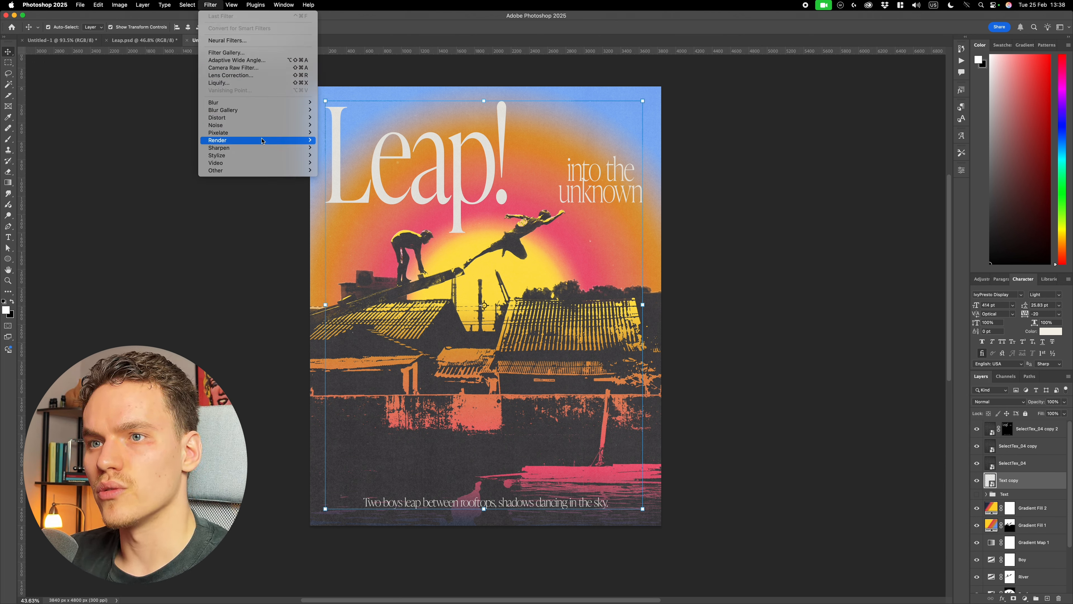
{"action": "mouse_move", "coordinate": [269, 157]}
{"action": "left_click", "coordinate": [360, 156]}
{"action": "scroll", "coordinate": [431, 169], "scroll_direction": "up", "scroll_amount": 5}
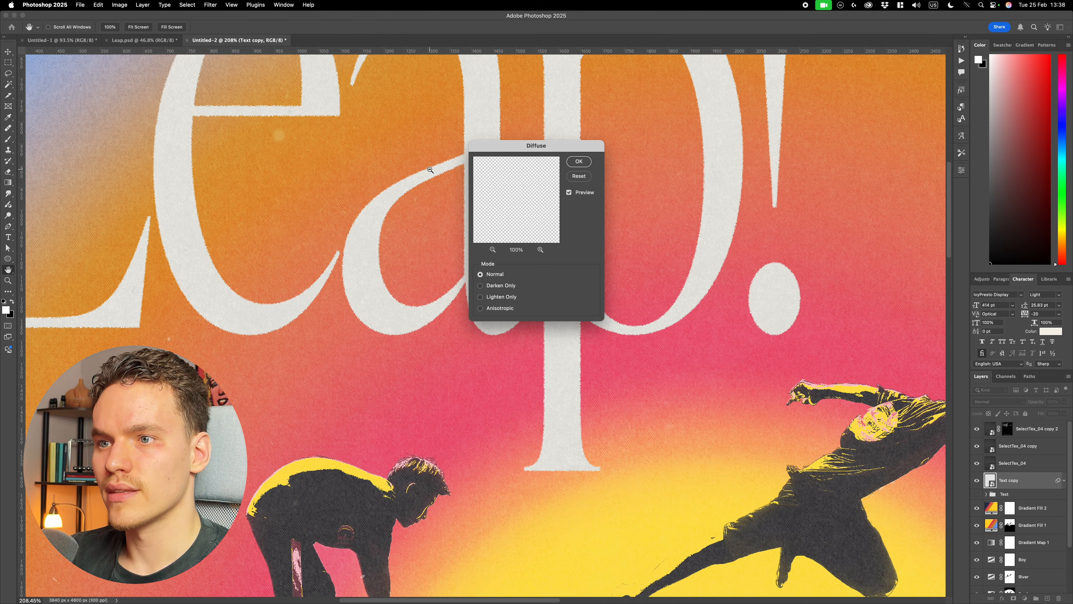
{"action": "scroll", "coordinate": [431, 169], "scroll_direction": "up", "scroll_amount": 6}
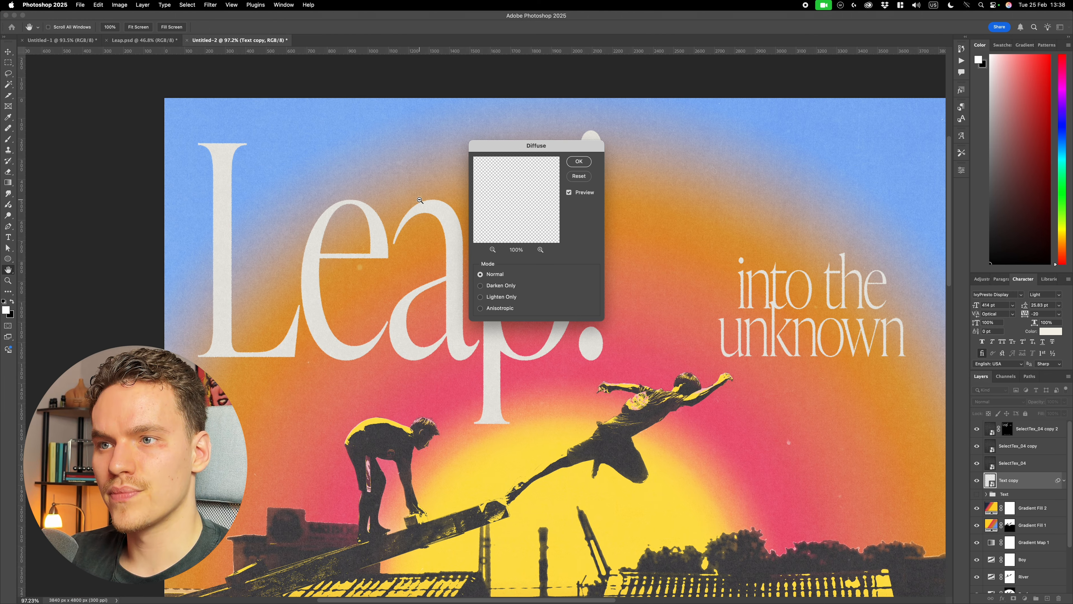
{"action": "key", "text": "Return"}
- Examine the diffused letter edges of the title and subtitle up close and across the whole poster
{"action": "scroll", "coordinate": [626, 245], "scroll_direction": "up", "scroll_amount": 8}
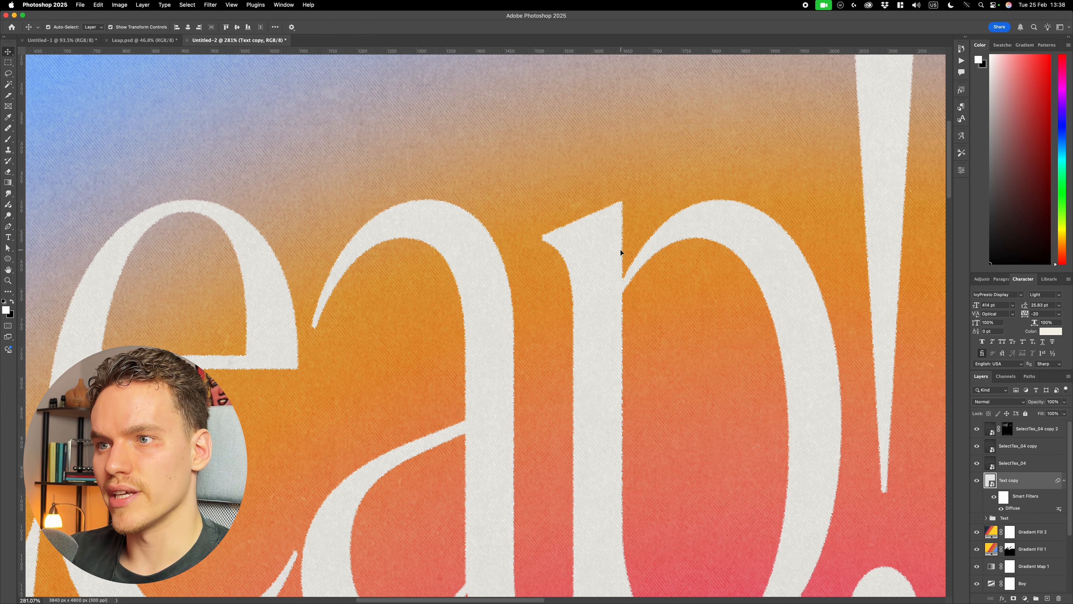
{"action": "scroll", "coordinate": [676, 229], "scroll_direction": "down", "scroll_amount": 10}
{"action": "scroll", "coordinate": [690, 233], "scroll_direction": "up", "scroll_amount": 2}
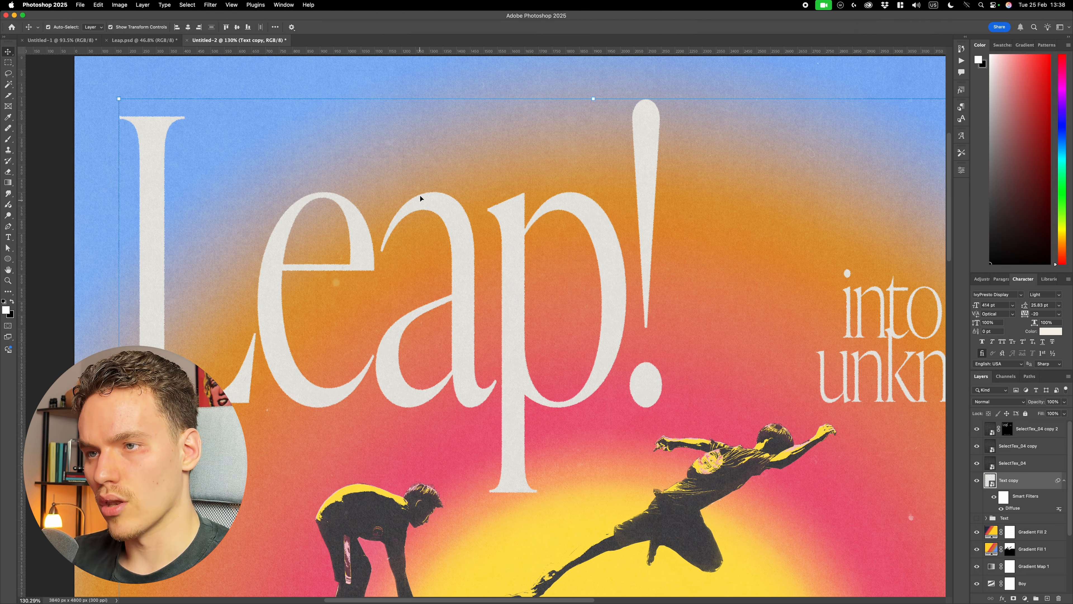
{"action": "scroll", "coordinate": [642, 356], "scroll_direction": "right", "scroll_amount": 10}
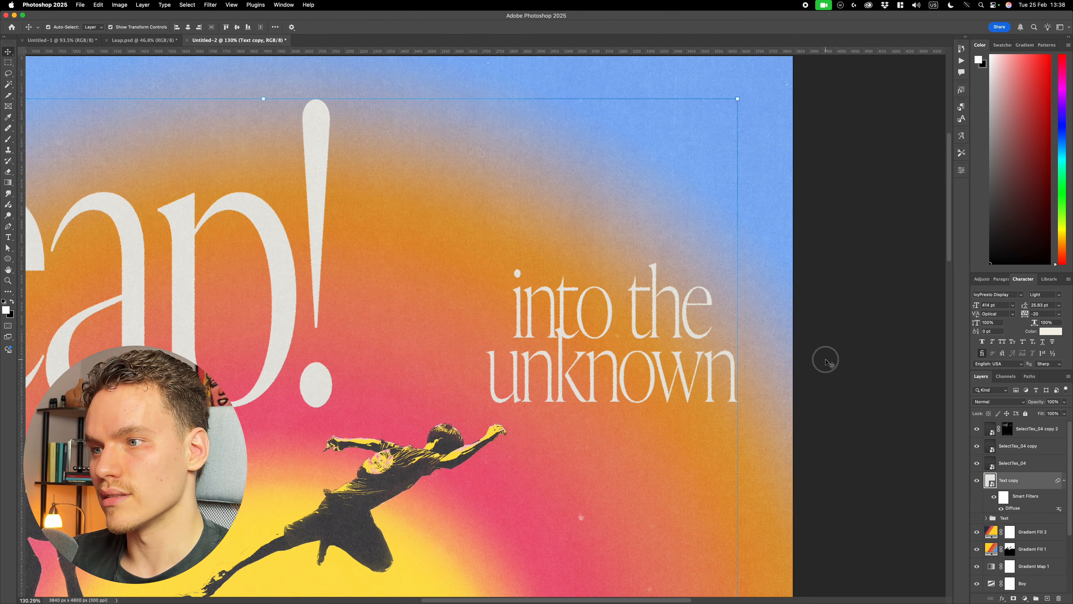
{"action": "scroll", "coordinate": [678, 378], "scroll_direction": "up", "scroll_amount": 5}
{"action": "scroll", "coordinate": [678, 377], "scroll_direction": "down", "scroll_amount": 10}
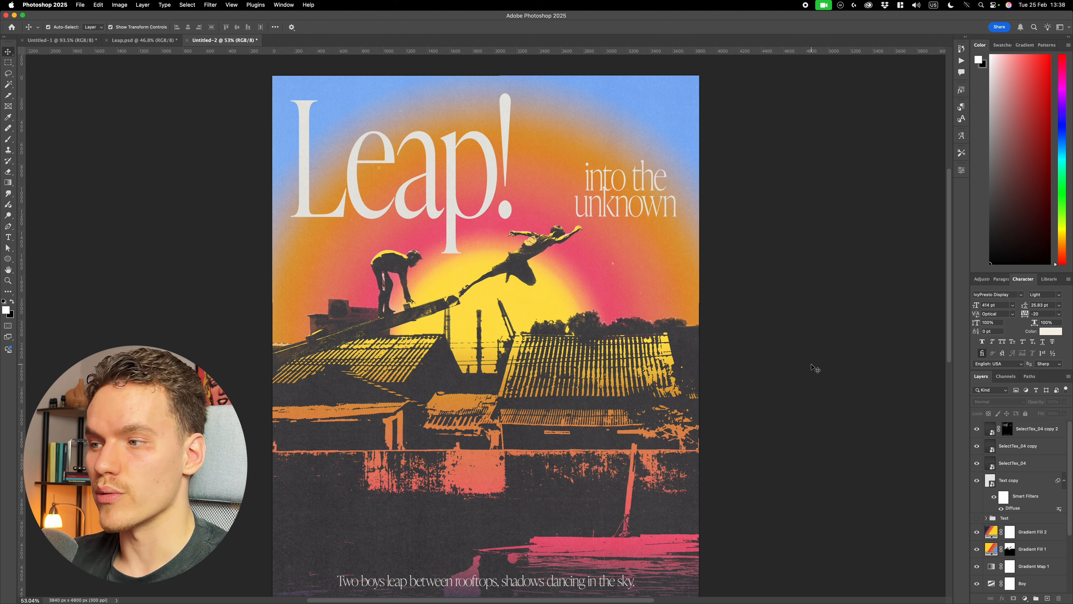
{"action": "left_click", "coordinate": [1064, 481]}
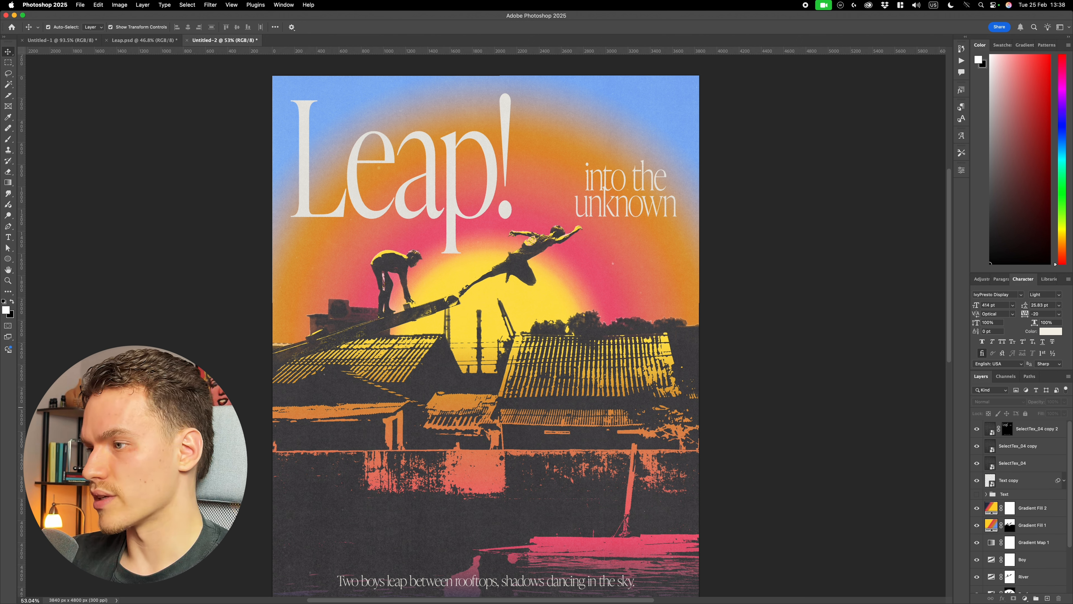
- Add a Solid Color fill layer in mid-grey 808080 above the topmost texture copy
{"action": "left_click", "coordinate": [1041, 428]}
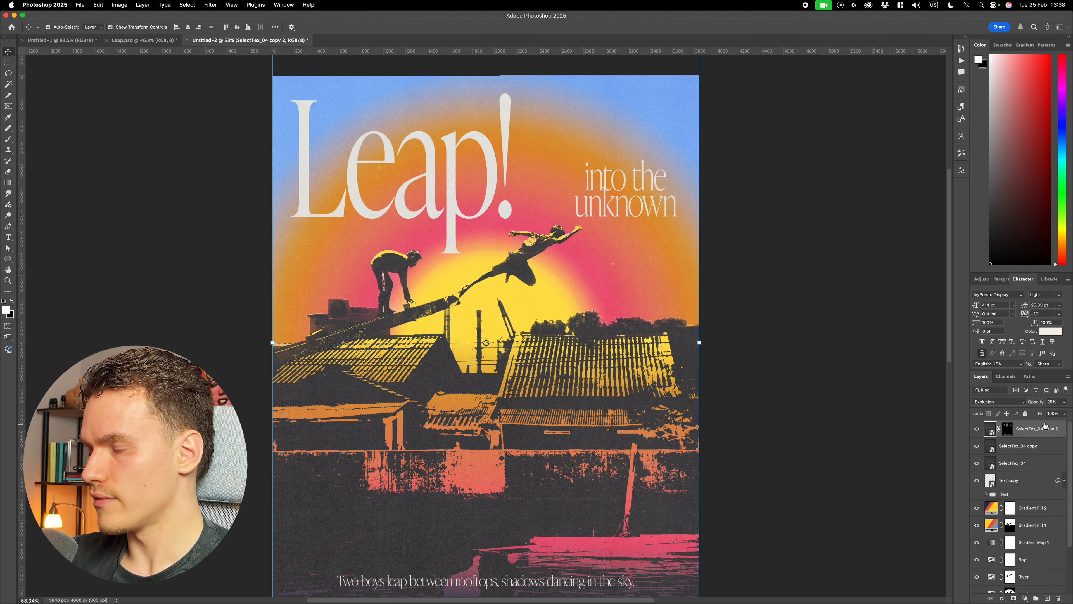
{"action": "left_click", "coordinate": [1025, 598]}
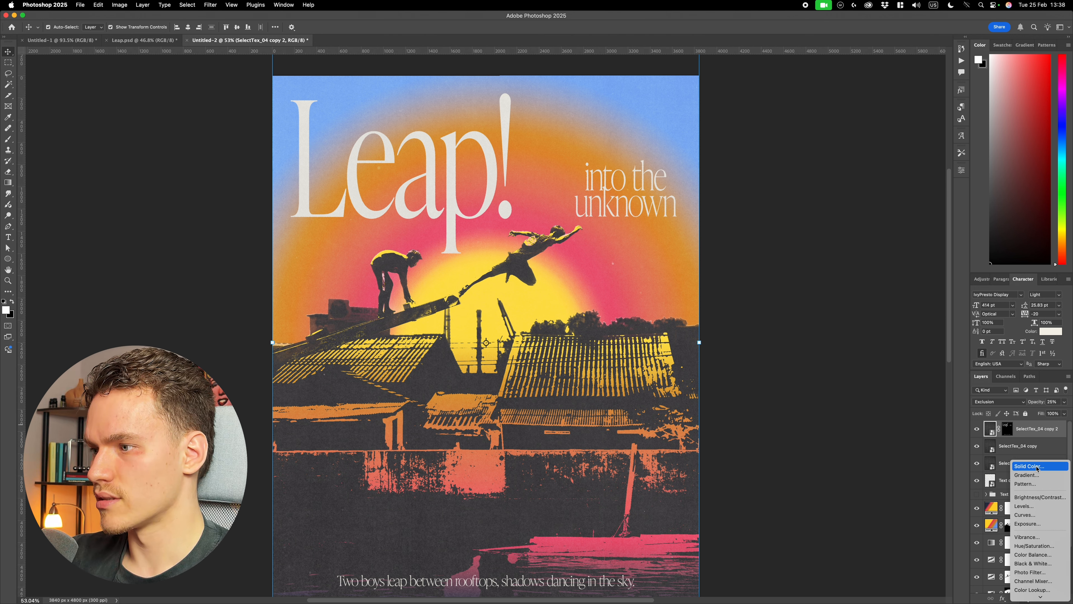
{"action": "left_click", "coordinate": [1038, 466]}
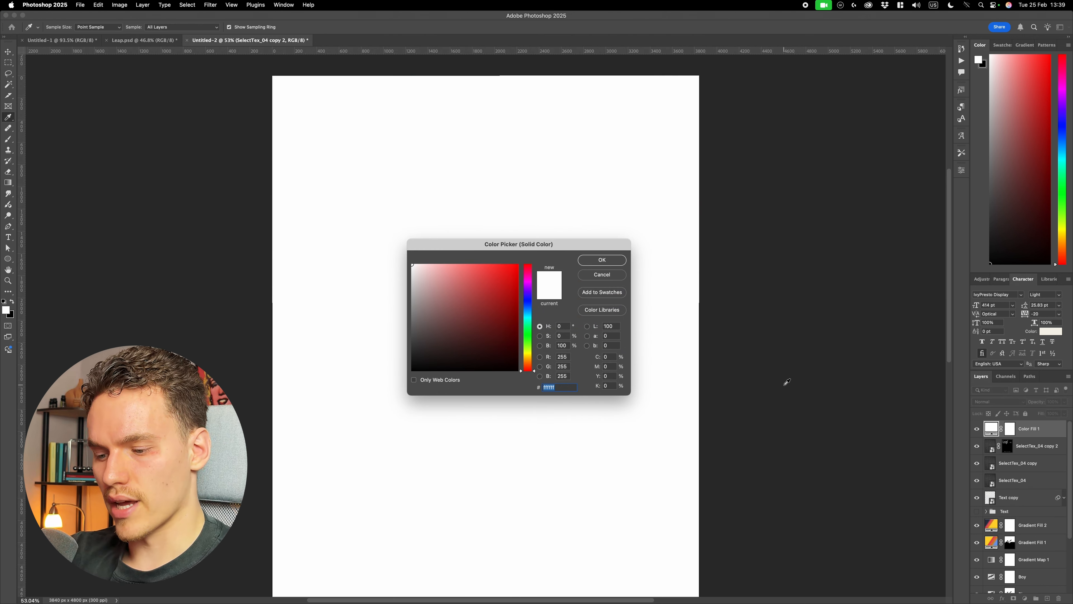
{"action": "type", "text": "808080"}
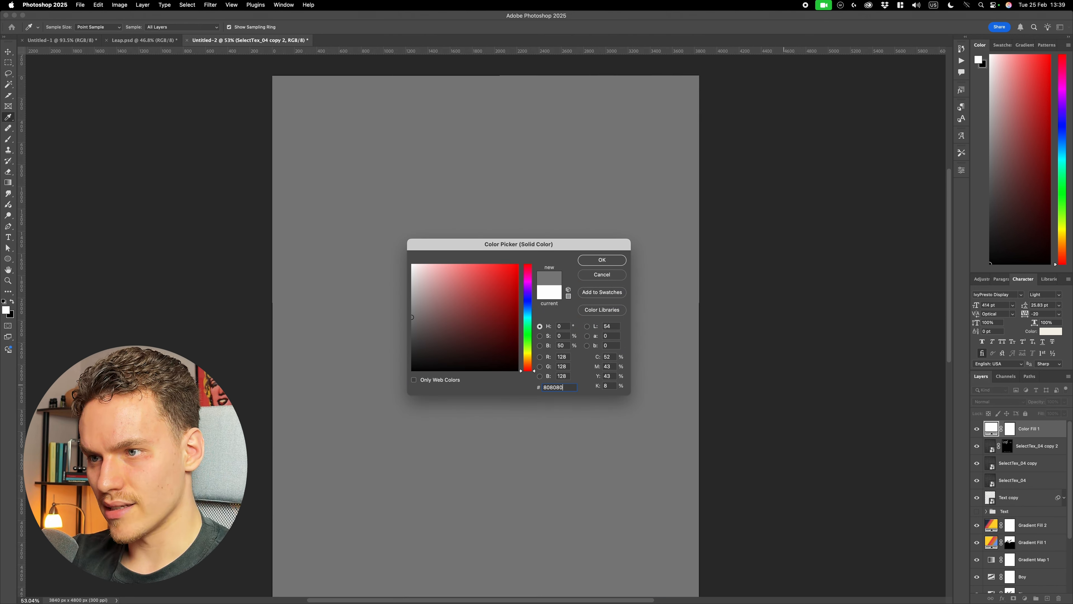
{"action": "key", "text": "Return"}
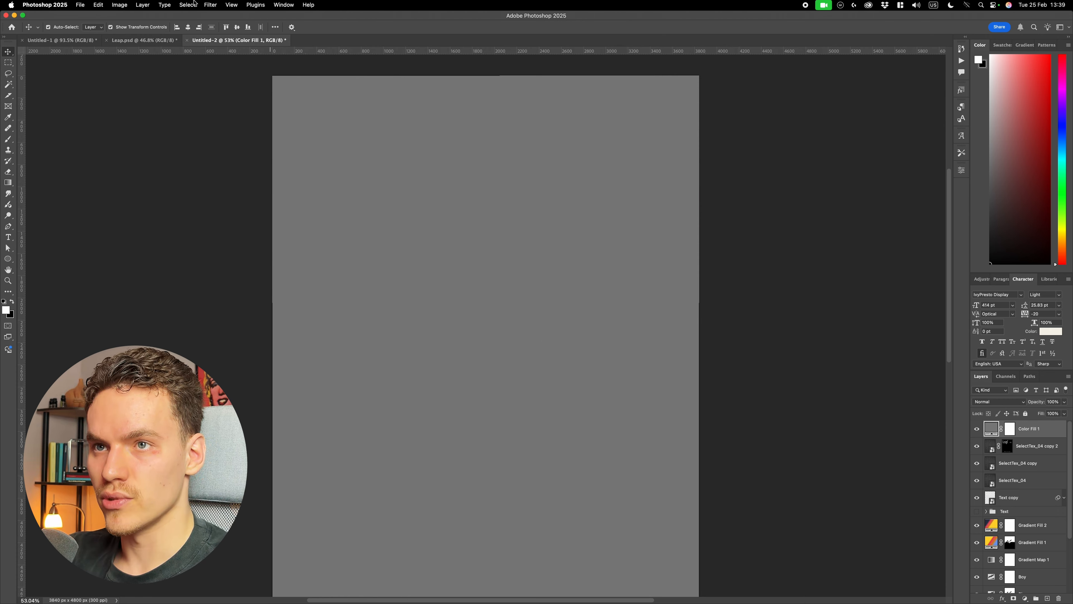
- Convert the grey fill to a smart object and apply a Camera Raw filter with Grain 100, Size 20 and Roughness 100
{"action": "left_click", "coordinate": [210, 5]}
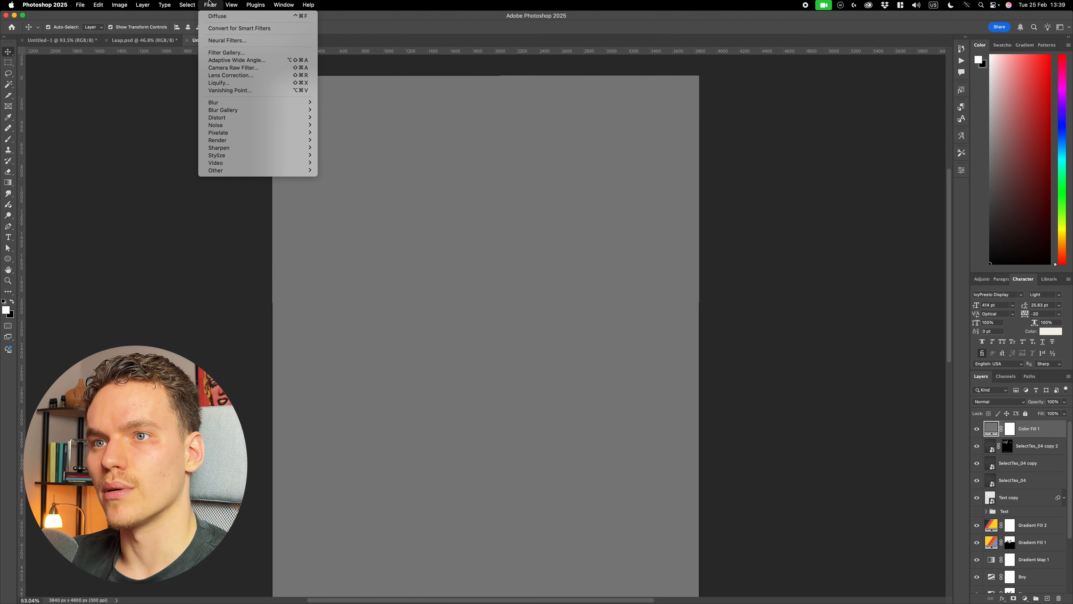
{"action": "left_click", "coordinate": [232, 68]}
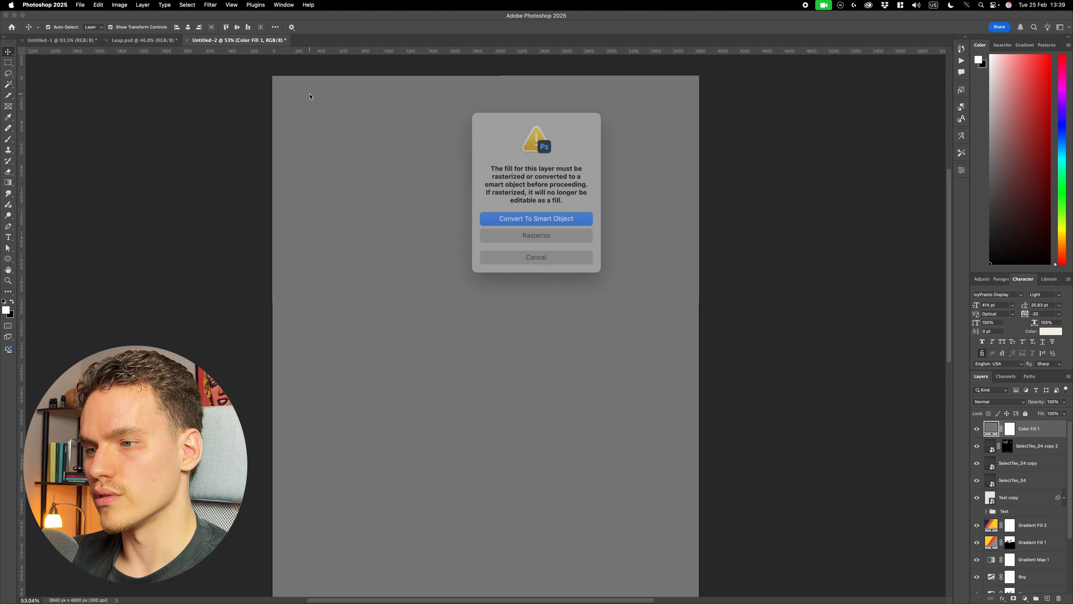
{"action": "left_click", "coordinate": [571, 215]}
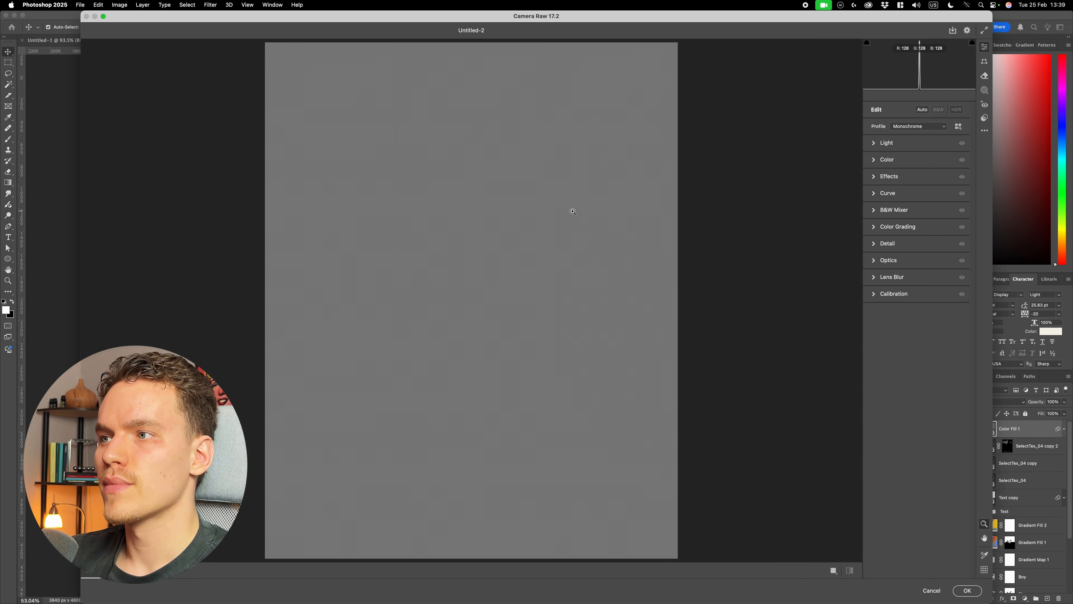
{"action": "left_click", "coordinate": [871, 177]}
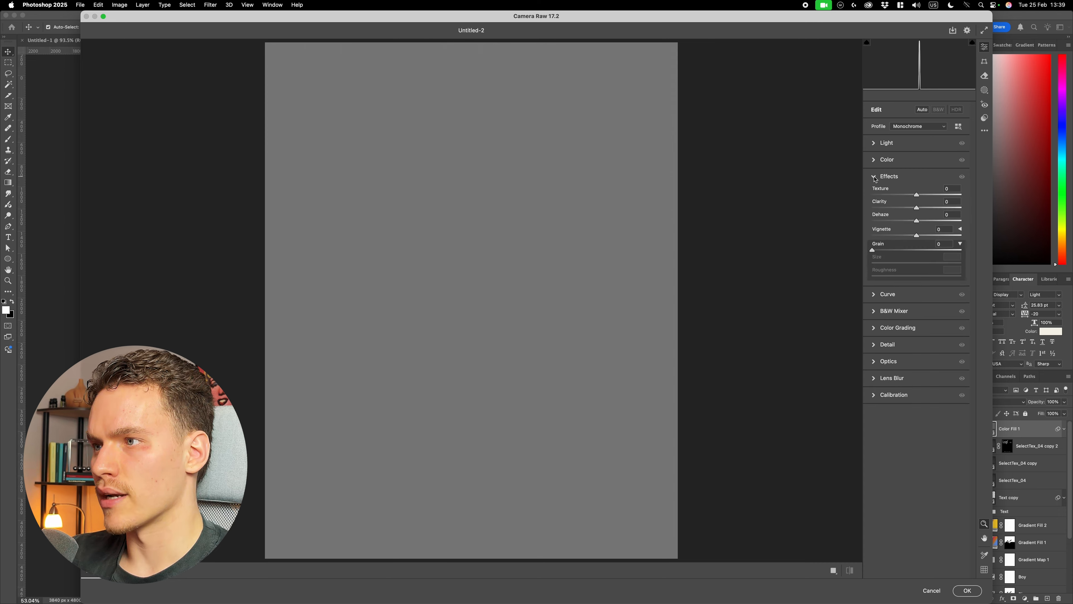
{"action": "left_click", "coordinate": [961, 245]}
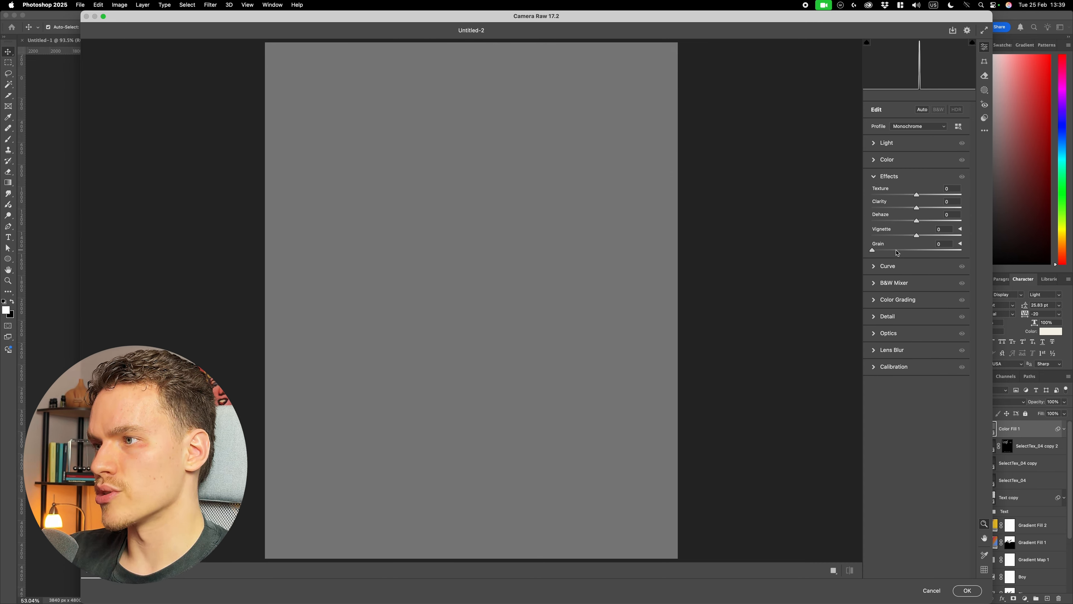
{"action": "left_click", "coordinate": [961, 245]}
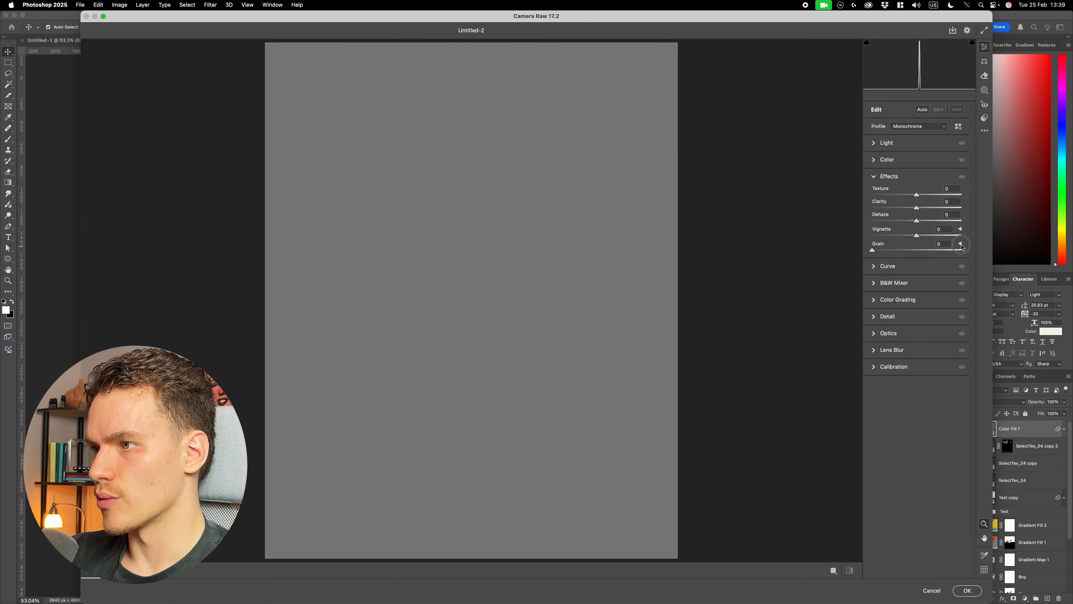
{"action": "left_click_drag", "start_coordinate": [894, 253], "coordinate": [991, 254]}
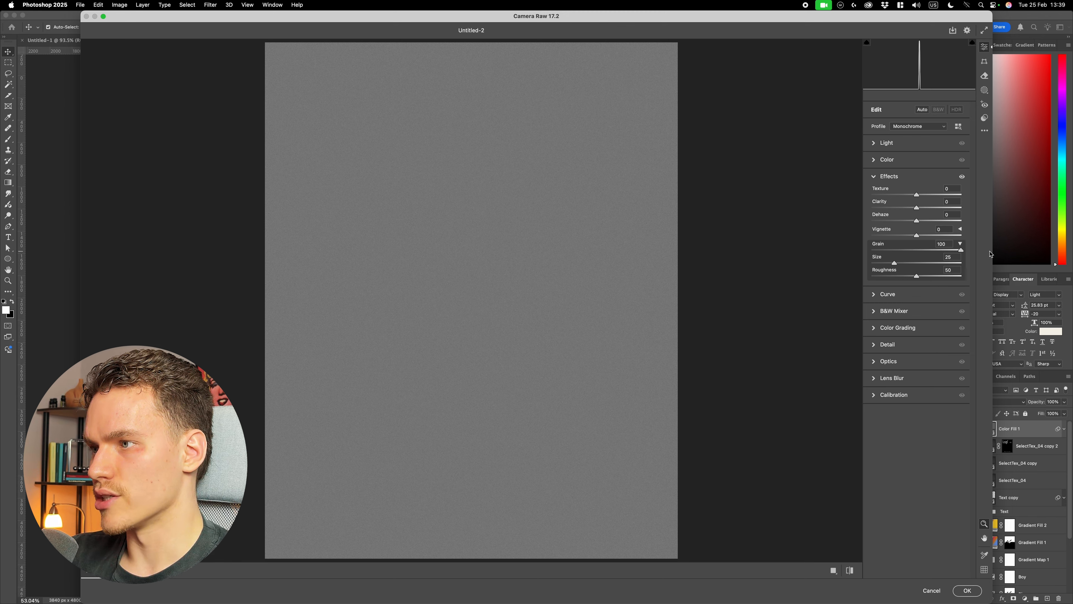
{"action": "left_click_drag", "start_coordinate": [918, 277], "coordinate": [999, 273]}
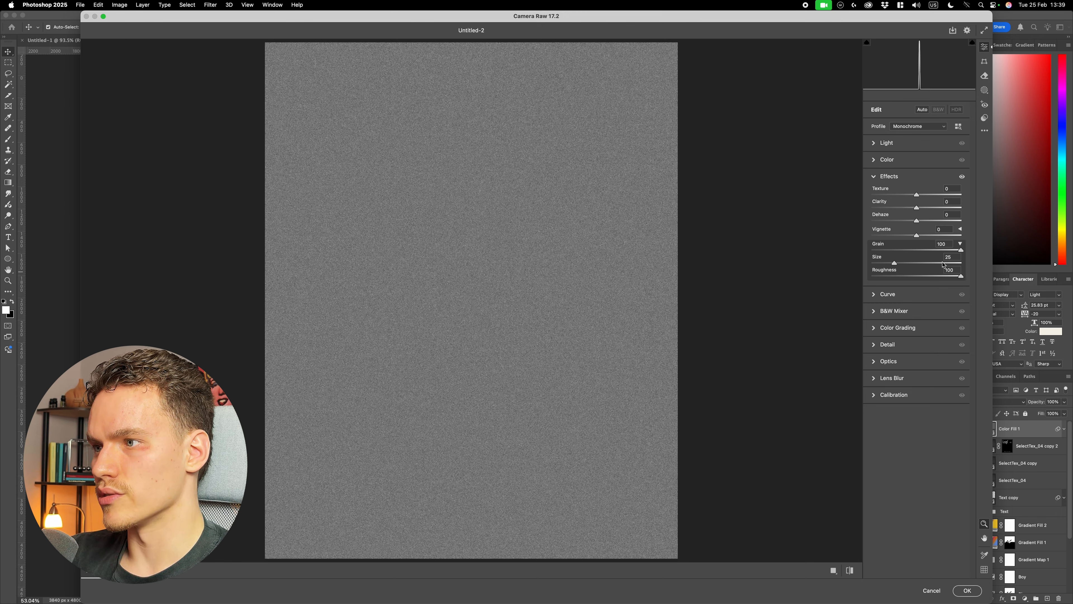
{"action": "mouse_move", "coordinate": [895, 267]}
{"action": "left_mouse_down"}
{"action": "mouse_move", "coordinate": [972, 263]}
{"action": "mouse_move", "coordinate": [891, 268]}
{"action": "left_mouse_up"}
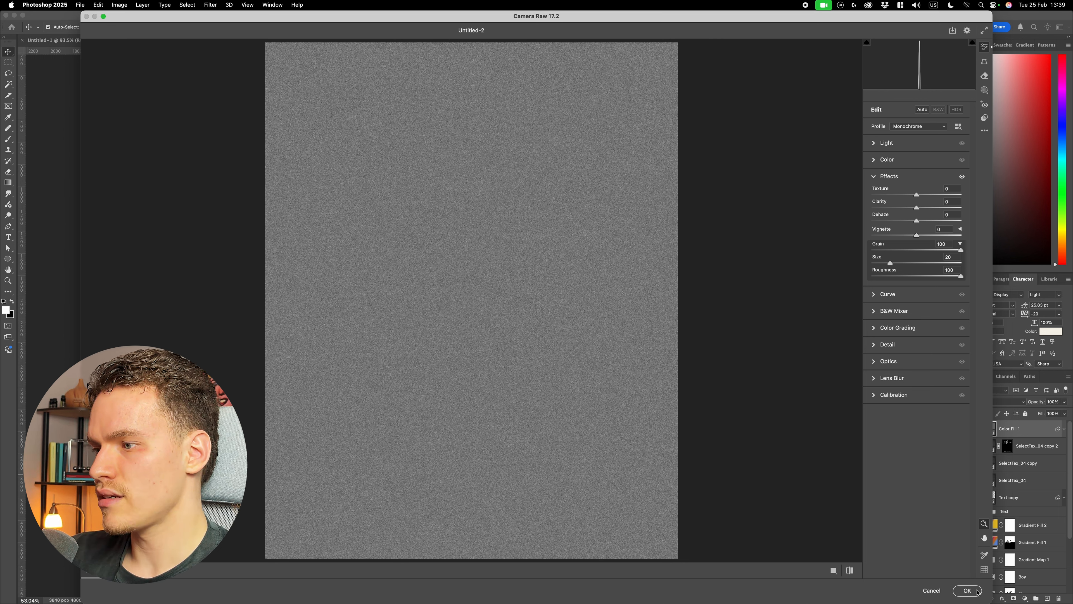
{"action": "left_click", "coordinate": [967, 591]}
- Rename the grainy grey layer NOISE and collapse its smart filter list
{"action": "double_click", "coordinate": [1015, 429]}
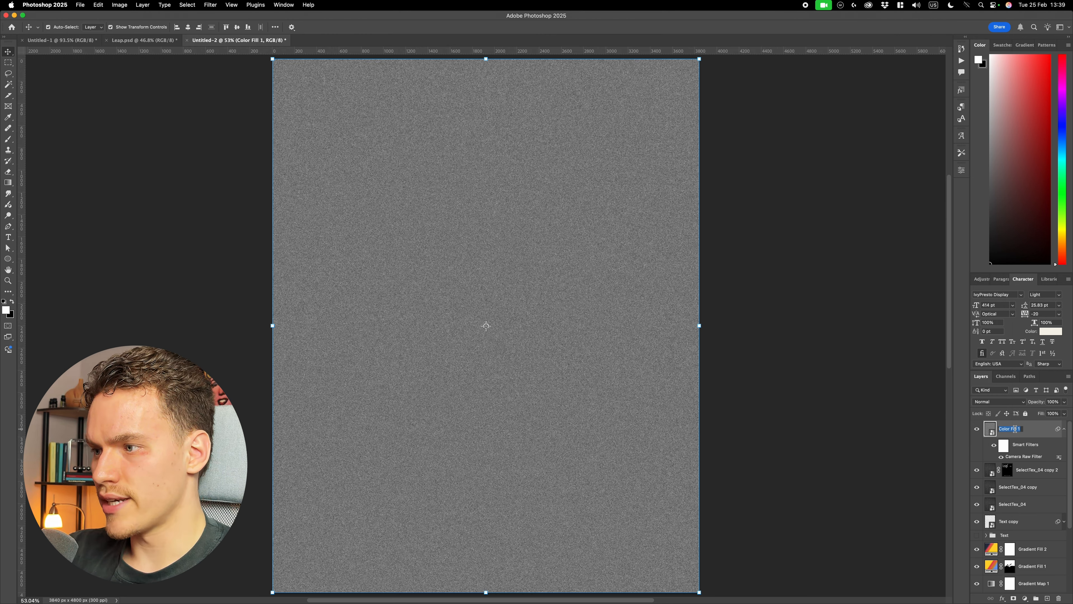
{"action": "type", "text": "NOISE"}
{"action": "key", "text": "Return"}
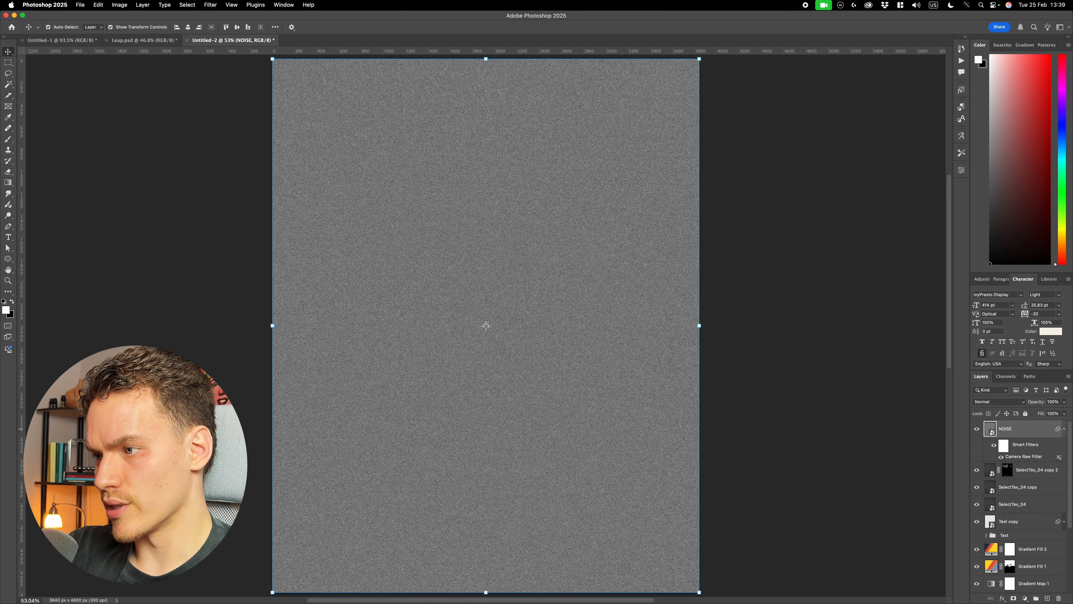
{"action": "left_click", "coordinate": [1064, 429]}
- Set the NOISE layer's blend mode to Overlay, check the grain on the poster and lower the layer's opacity to 30%
{"action": "left_click", "coordinate": [1016, 402]}
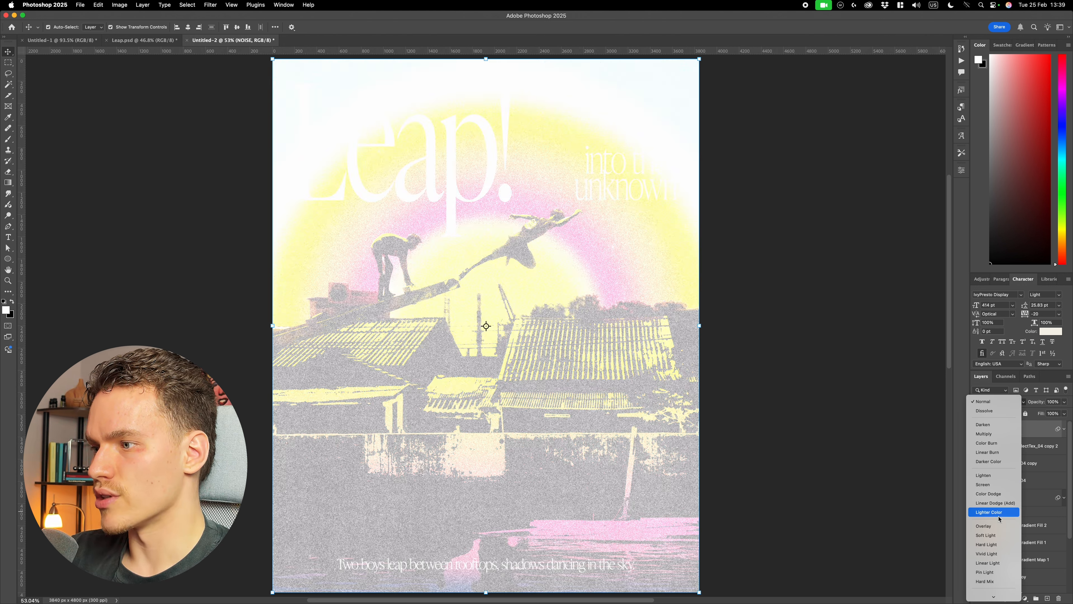
{"action": "left_click", "coordinate": [998, 526]}
{"action": "left_click", "coordinate": [826, 464]}
{"action": "scroll", "coordinate": [826, 464], "scroll_direction": "down", "scroll_amount": 2}
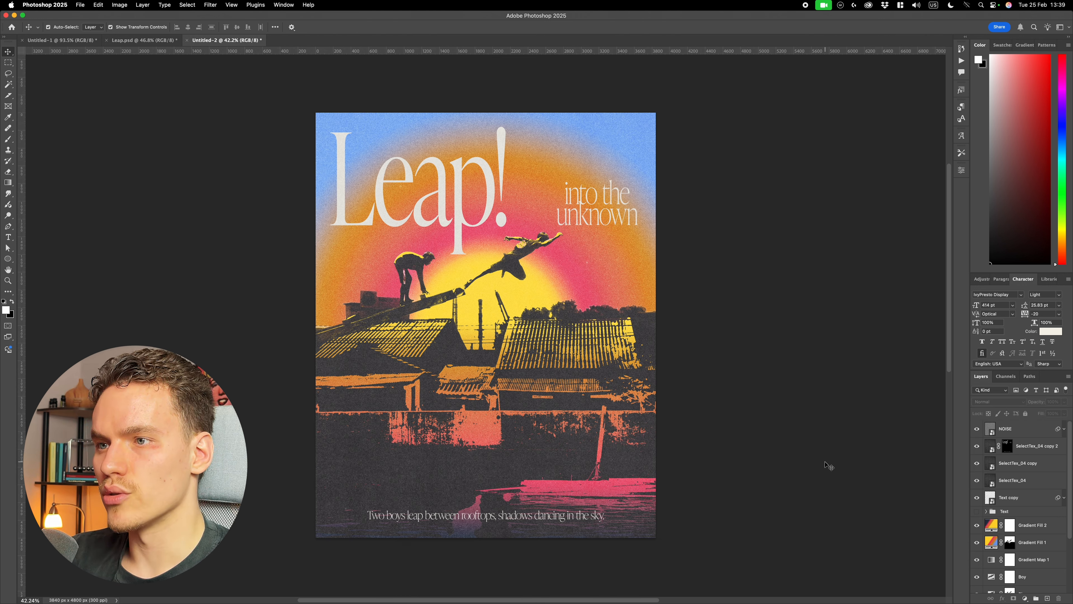
{"action": "scroll", "coordinate": [525, 232], "scroll_direction": "up", "scroll_amount": 5}
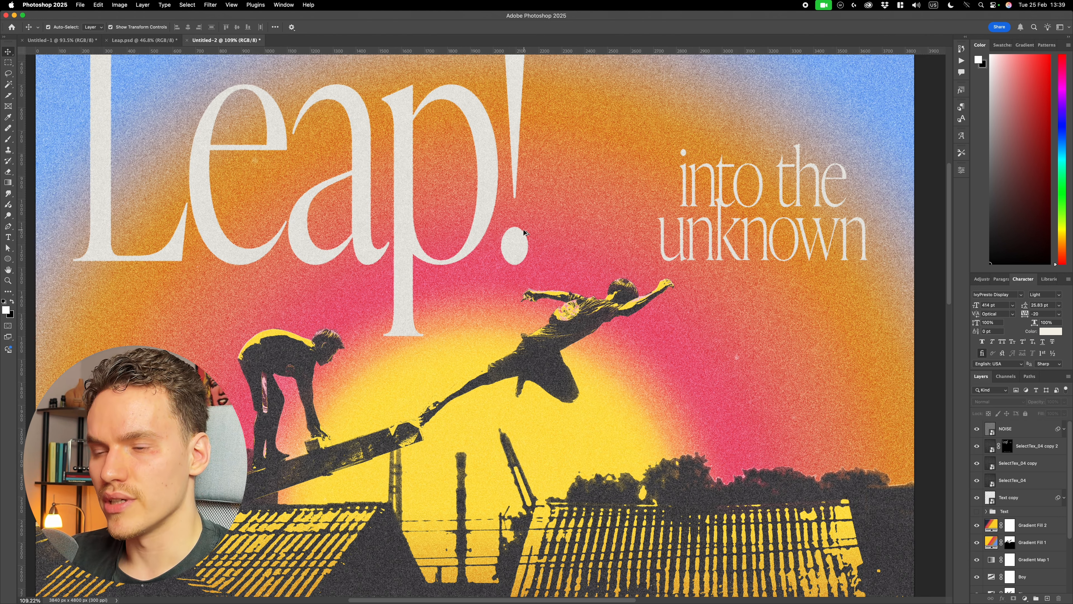
{"action": "scroll", "coordinate": [525, 232], "scroll_direction": "down", "scroll_amount": 3}
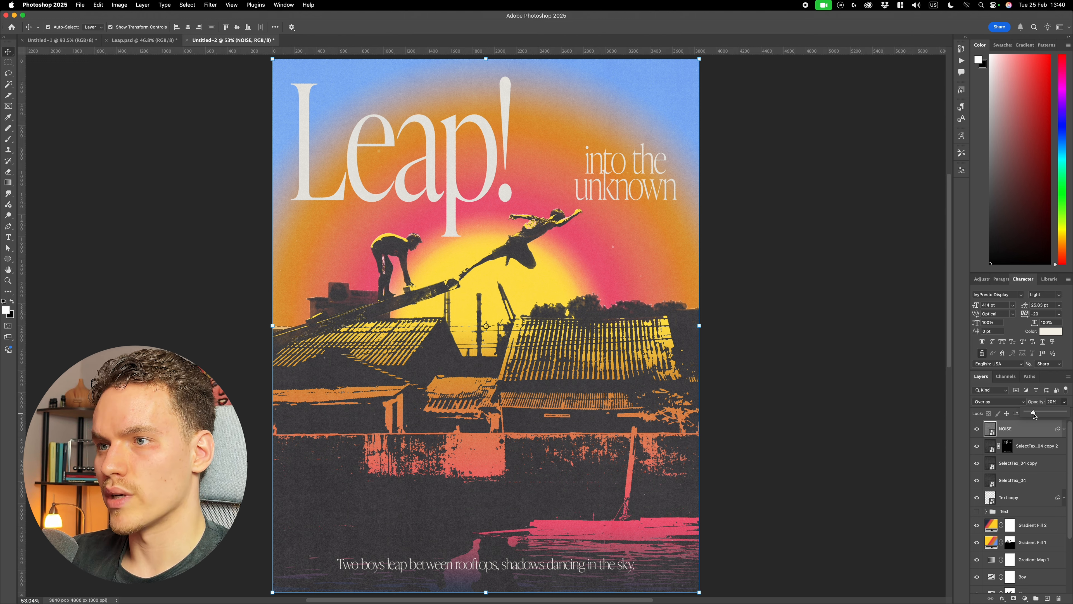
- Examine the softened grain over the gradient sky and lettering up close and across the whole poster
{"action": "scroll", "coordinate": [578, 240], "scroll_direction": "up", "scroll_amount": 5}
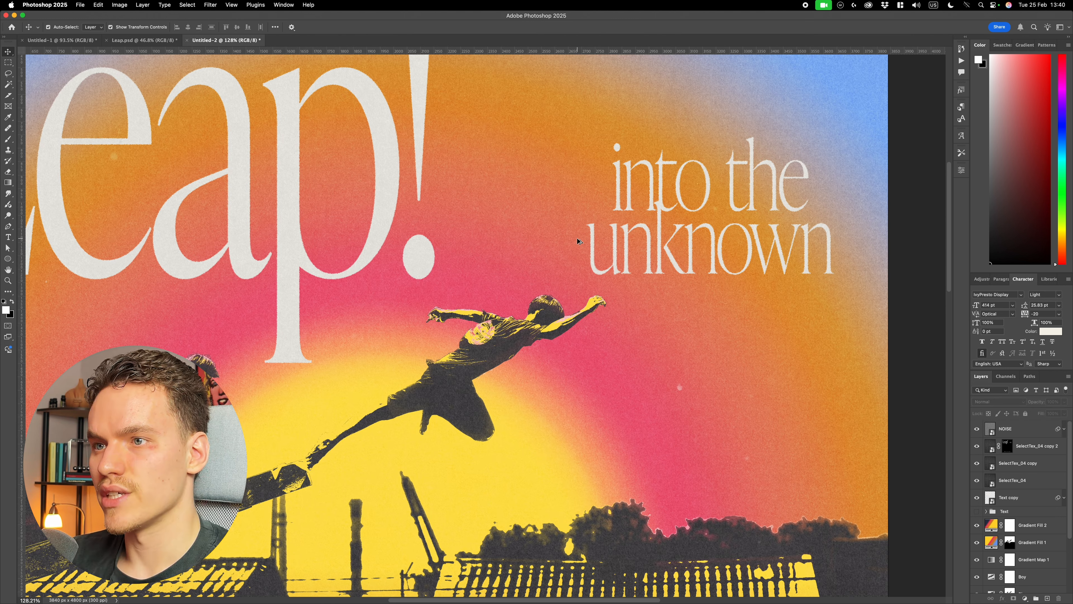
{"action": "scroll", "coordinate": [579, 242], "scroll_direction": "up", "scroll_amount": 5}
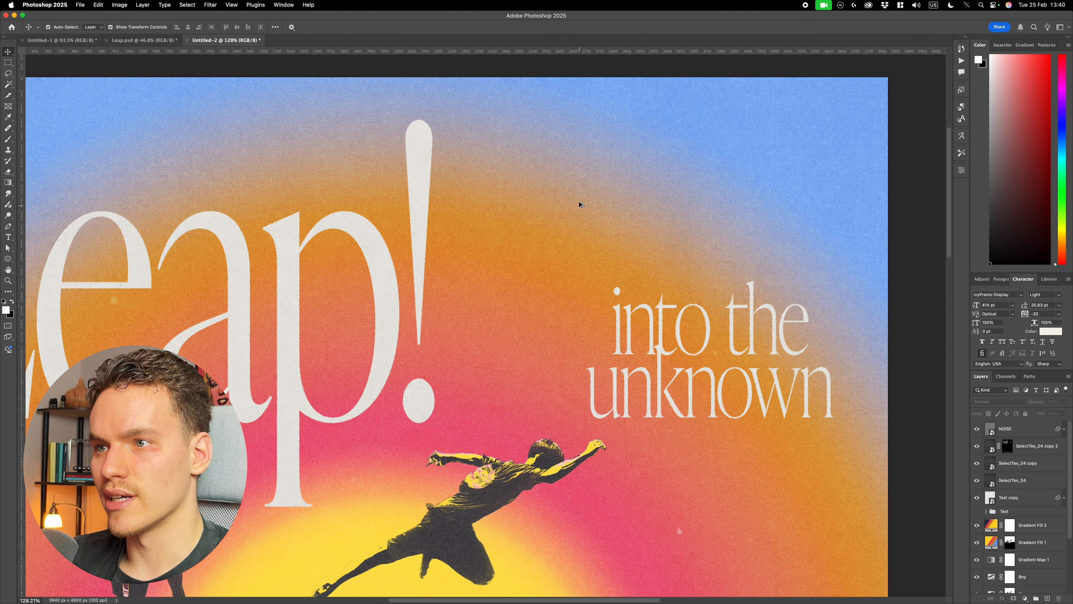
{"action": "scroll", "coordinate": [581, 199], "scroll_direction": "up", "scroll_amount": 5}
{"action": "scroll", "coordinate": [581, 199], "scroll_direction": "down", "scroll_amount": 10}
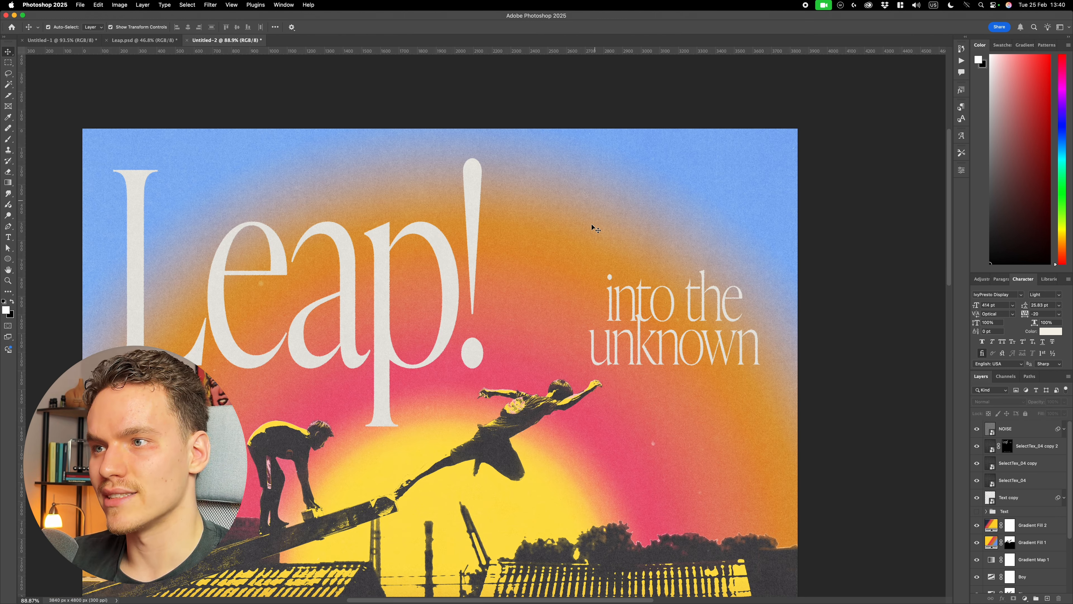
{"action": "scroll", "coordinate": [617, 239], "scroll_direction": "up", "scroll_amount": 10}
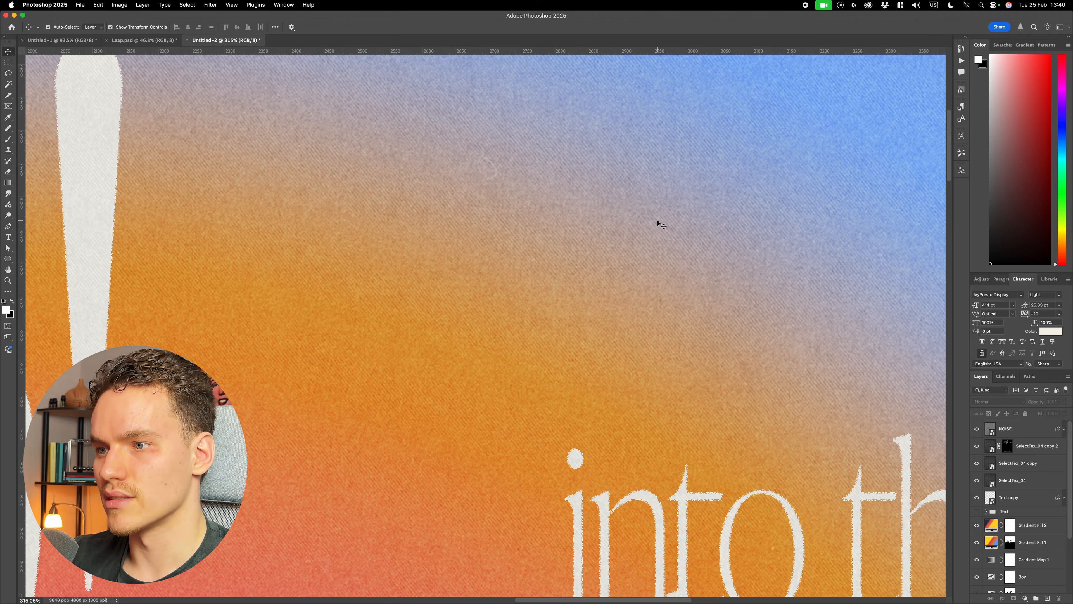
{"action": "scroll", "coordinate": [659, 224], "scroll_direction": "down", "scroll_amount": 10}
{"action": "scroll", "coordinate": [533, 341], "scroll_direction": "up", "scroll_amount": 3}
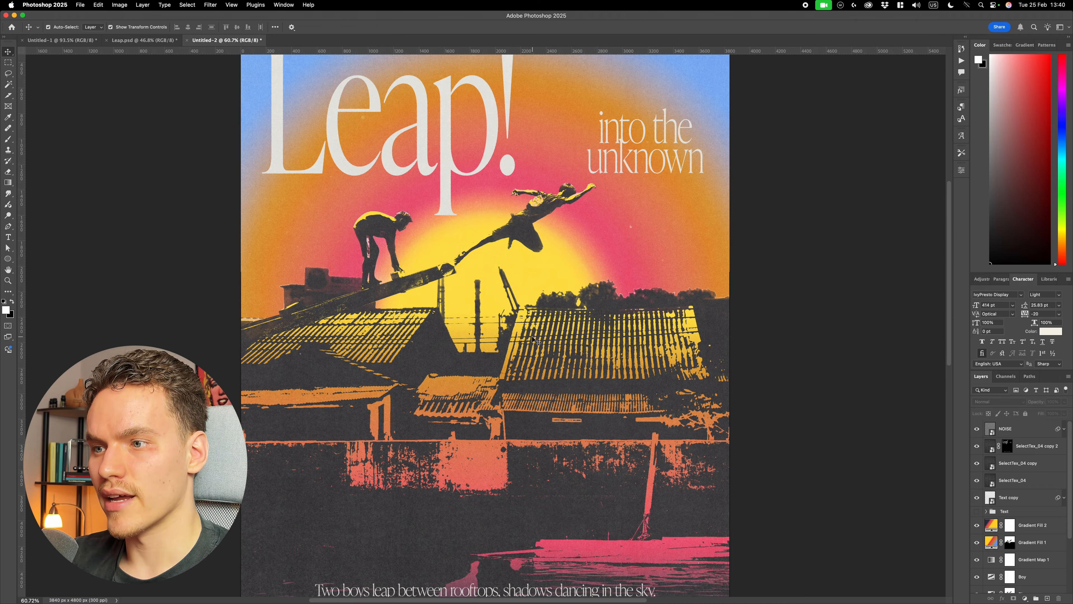
{"action": "scroll", "coordinate": [534, 341], "scroll_direction": "down", "scroll_amount": 2}
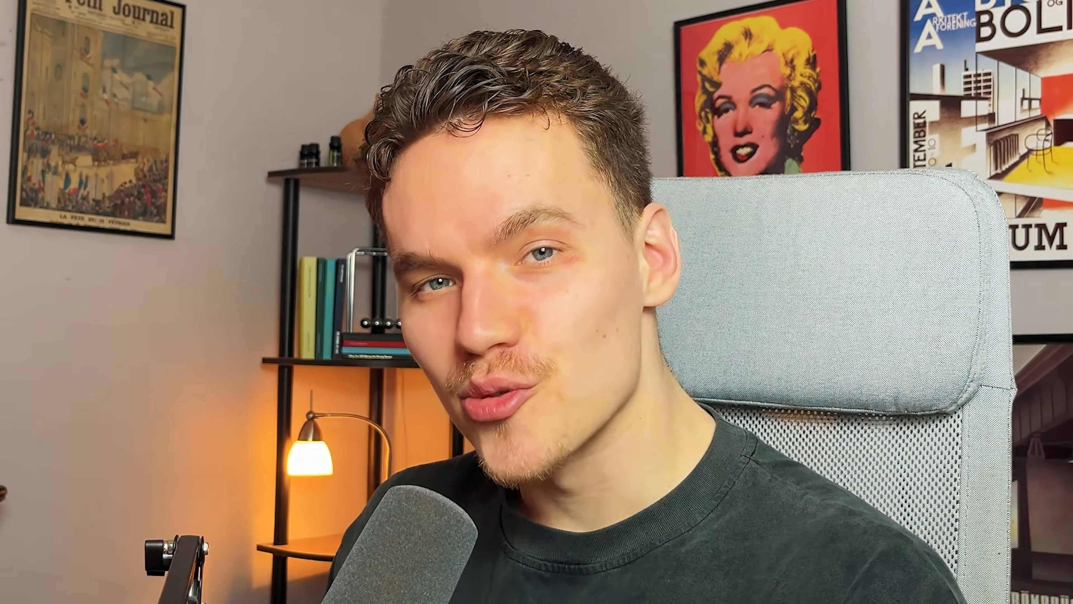